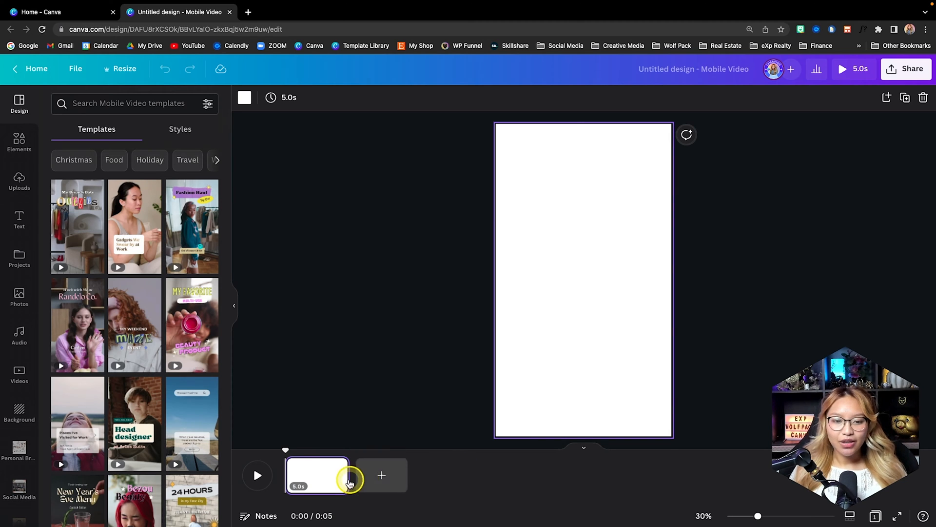
- Fill the blank page with the uploaded portrait photo of the rope-fenced forest path and check its crop
{"action": "left_click", "coordinate": [19, 180]}
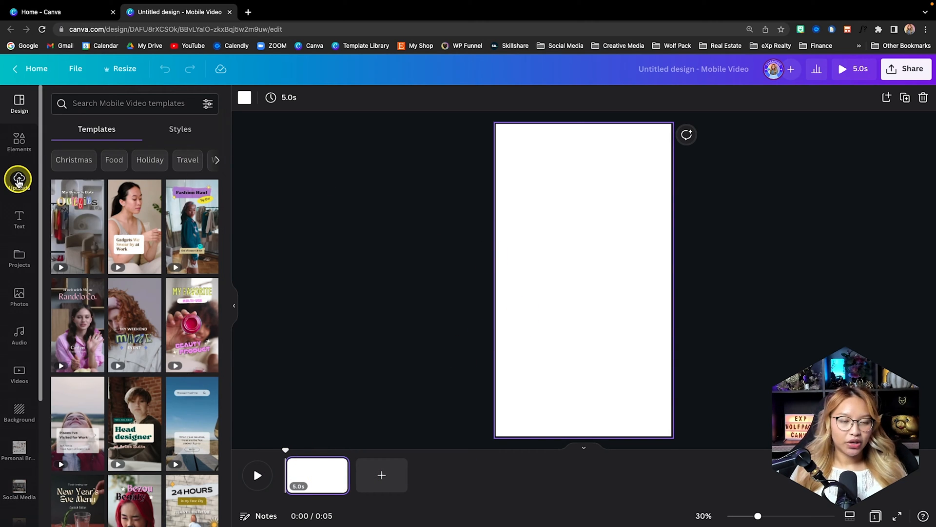
{"action": "scroll", "coordinate": [176, 318], "scroll_direction": "down", "scroll_amount": 3}
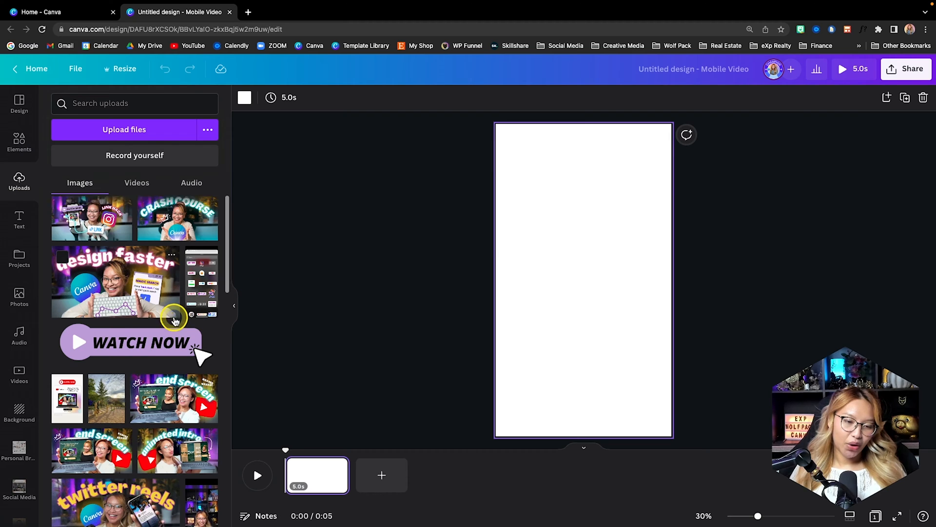
{"action": "left_click_drag", "start_coordinate": [106, 307], "coordinate": [577, 287]}
{"action": "left_click", "coordinate": [556, 283]}
{"action": "double_click", "coordinate": [549, 286]}
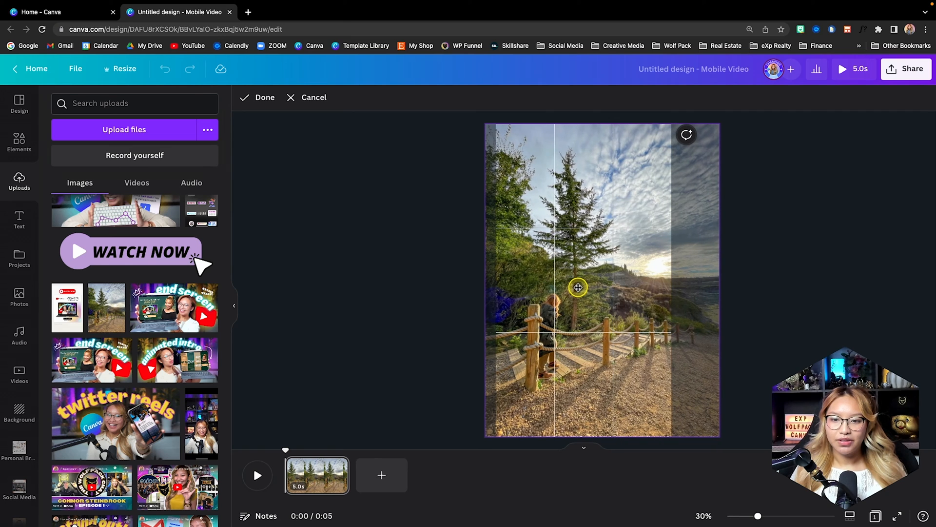
{"action": "left_click", "coordinate": [794, 267]}
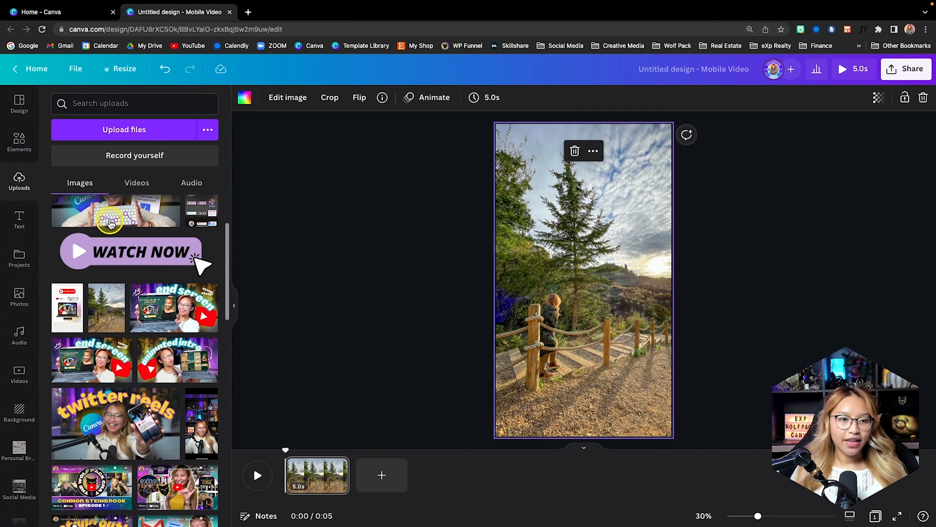
- Show the rulers and add a square shape enlarged to span the full page width
{"action": "left_click", "coordinate": [19, 144]}
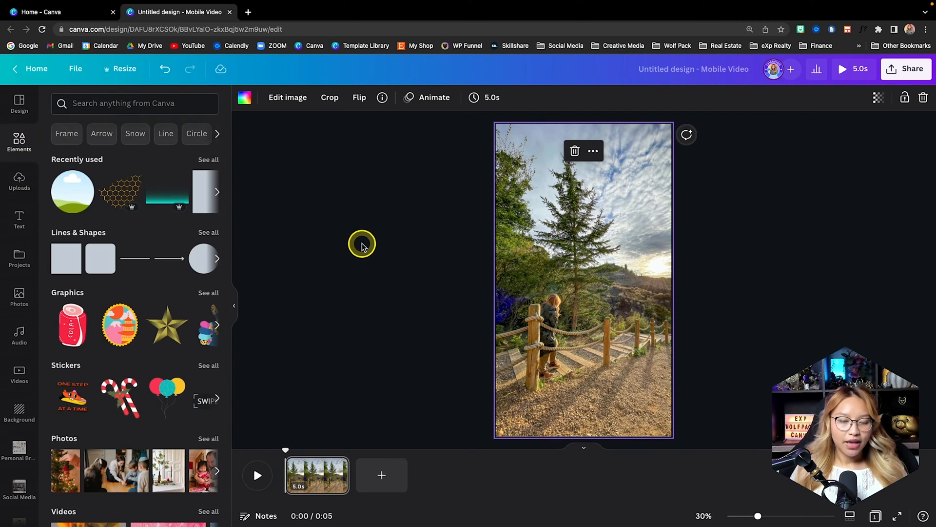
{"action": "key", "text": "shift+r"}
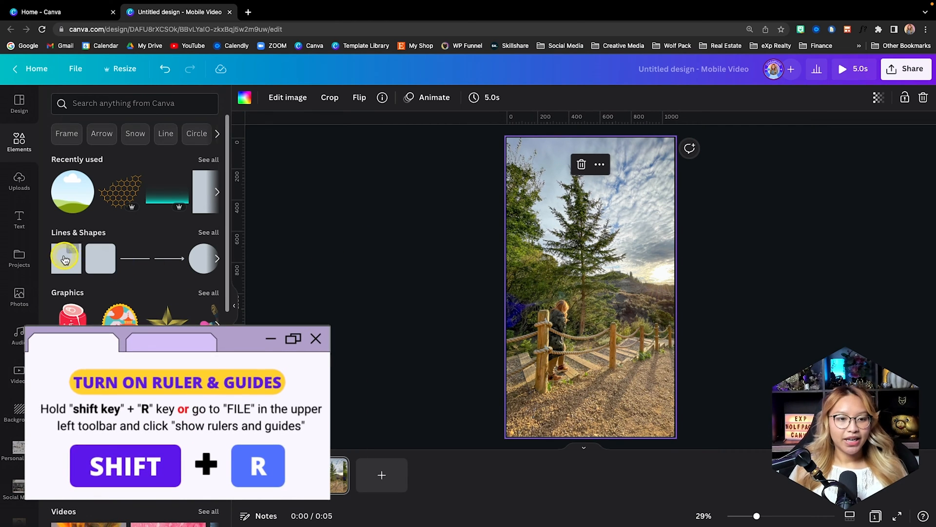
{"action": "left_click", "coordinate": [63, 263]}
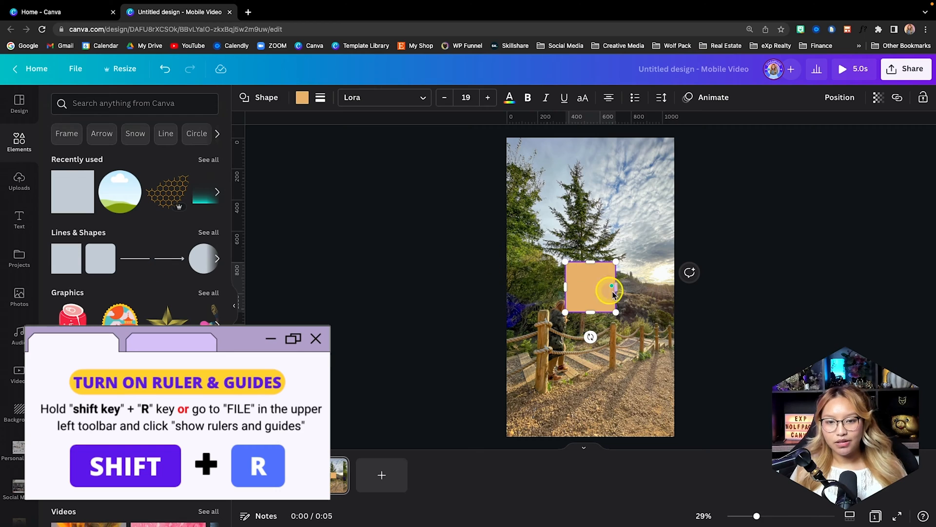
{"action": "scroll", "coordinate": [684, 291], "scroll_direction": "up", "scroll_amount": 5}
{"action": "left_click_drag", "start_coordinate": [625, 305], "coordinate": [749, 455]}
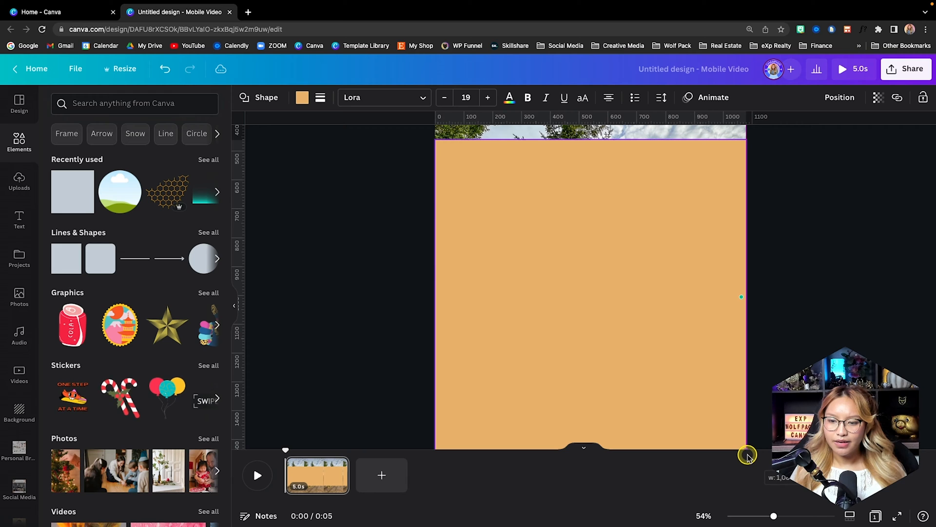
{"action": "scroll", "coordinate": [653, 285], "scroll_direction": "down", "scroll_amount": 5}
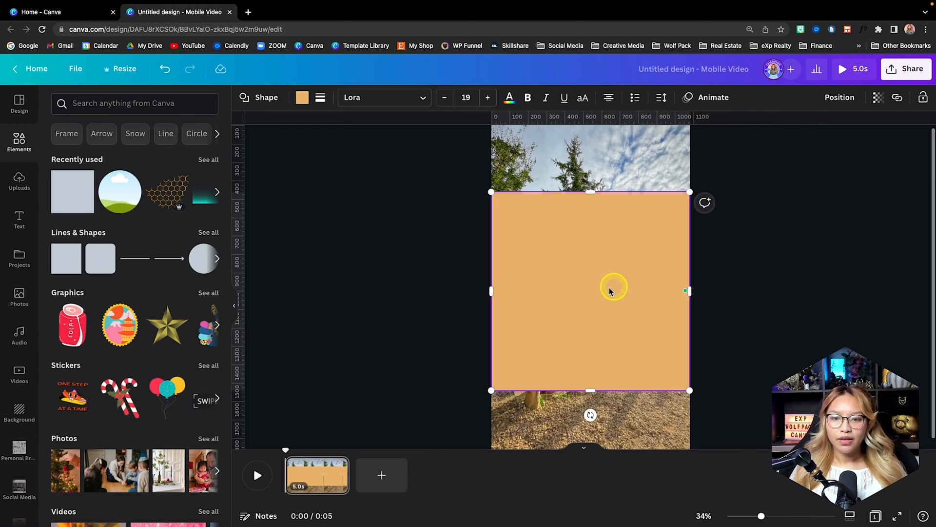
- Align the square vertically to the middle of the page
{"action": "left_click", "coordinate": [836, 98]}
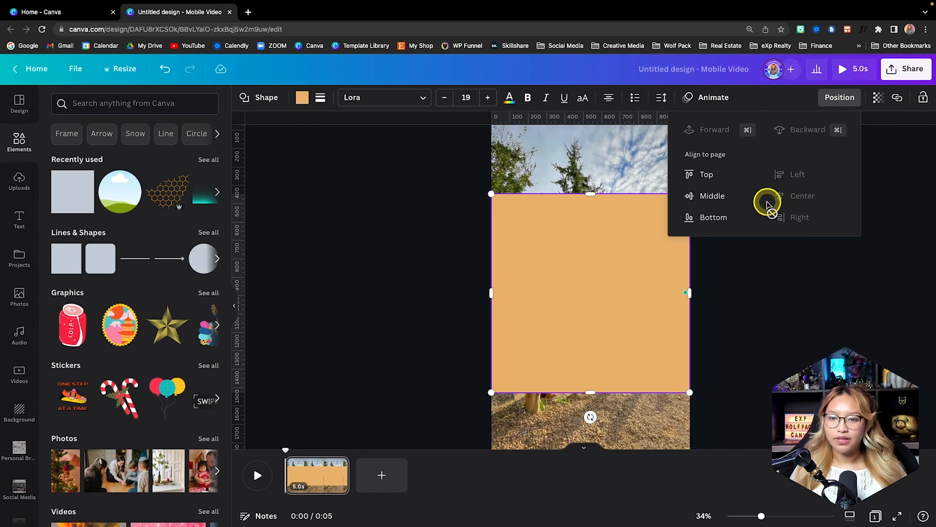
{"action": "left_click", "coordinate": [708, 195]}
{"action": "scroll", "coordinate": [772, 252], "scroll_direction": "down", "scroll_amount": 3}
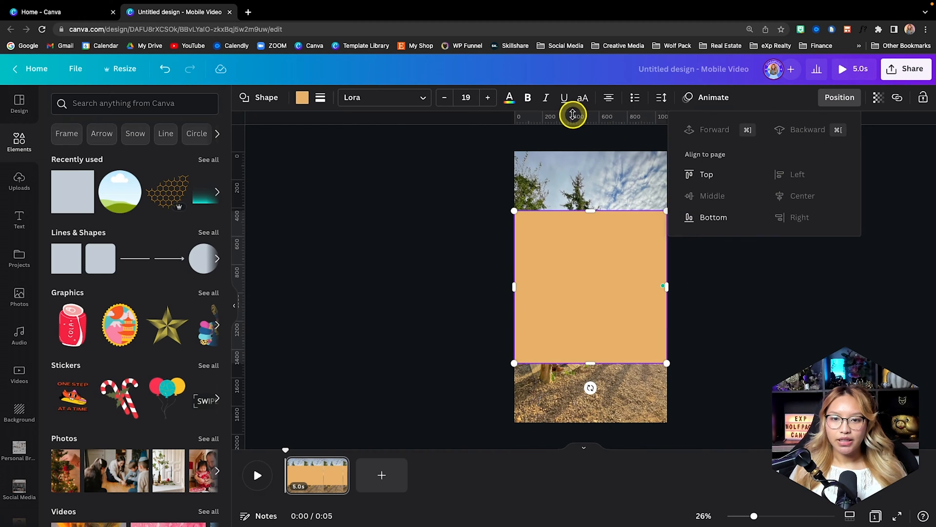
- Place horizontal guides along the square's upper and lower edges, the lower one at 1500, and delete the square
{"action": "mouse_move", "coordinate": [571, 211]}
{"action": "left_mouse_down"}
{"action": "mouse_move", "coordinate": [572, 163]}
{"action": "mouse_move", "coordinate": [568, 208]}
{"action": "left_mouse_up"}
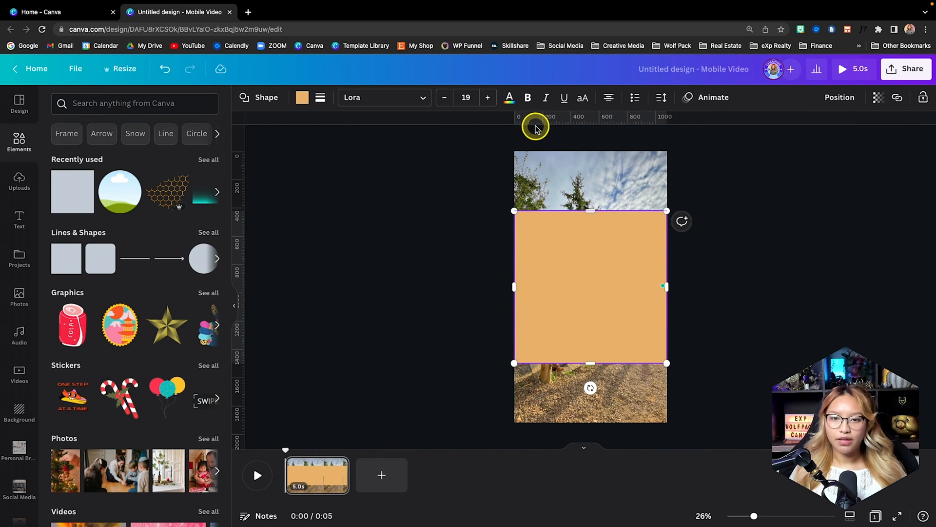
{"action": "left_click_drag", "start_coordinate": [535, 121], "coordinate": [527, 363]}
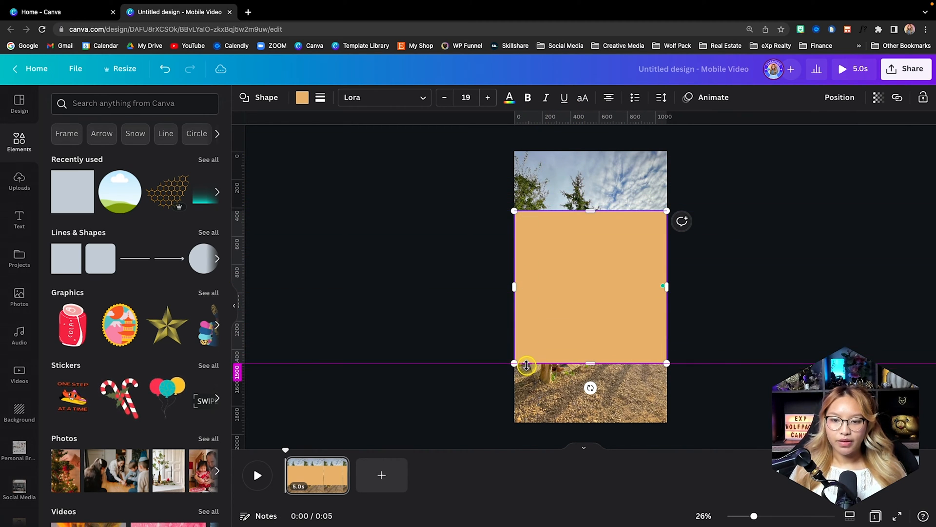
{"action": "key", "text": "Delete"}
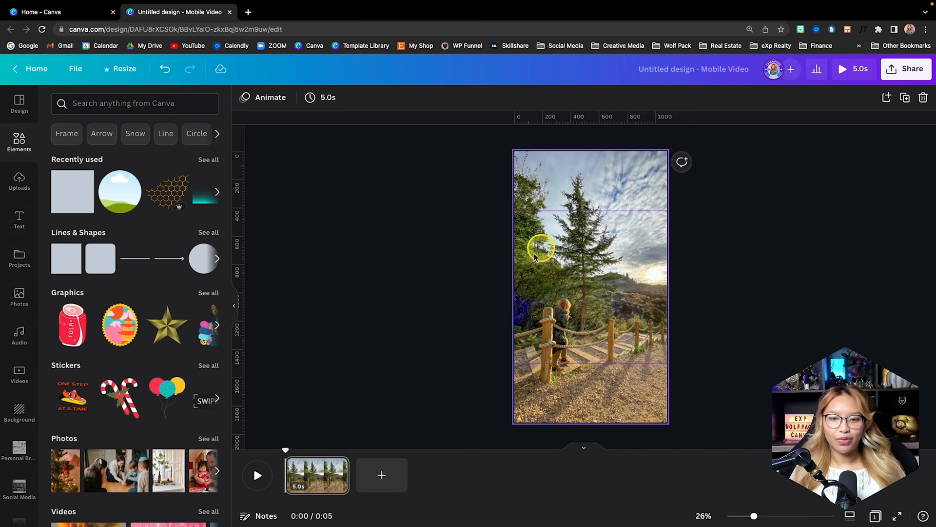
- Add a heading reading "City Name" over the photo
{"action": "scroll", "coordinate": [748, 340], "scroll_direction": "up", "scroll_amount": 5}
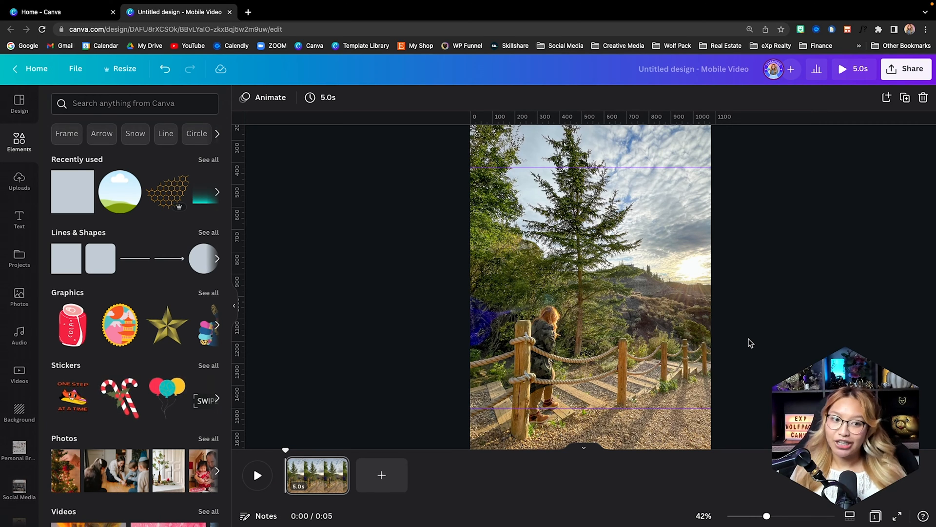
{"action": "scroll", "coordinate": [736, 320], "scroll_direction": "up", "scroll_amount": 2}
{"action": "left_click", "coordinate": [19, 219]}
{"action": "left_click", "coordinate": [135, 185]}
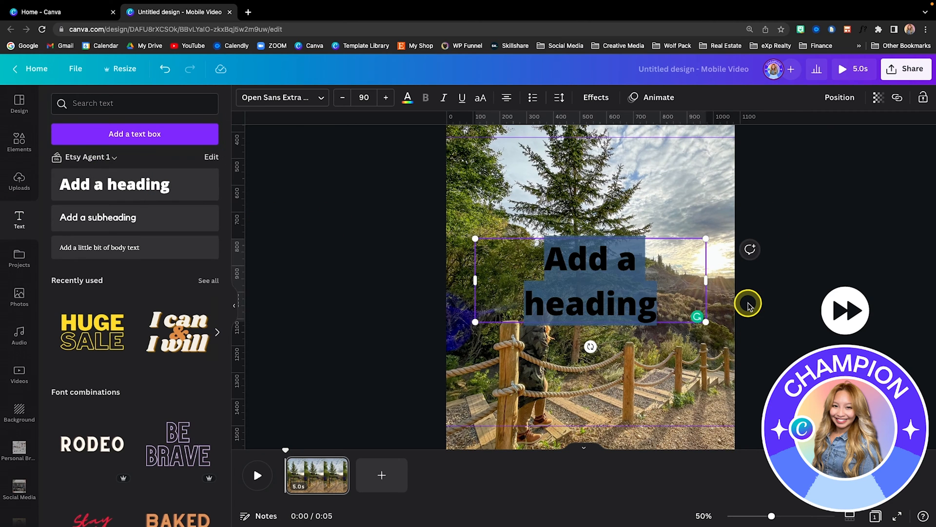
{"action": "type", "text": "City Name"}
- Set the "City Name" heading's colour to dark olive and its font to Playlist Script
{"action": "left_click", "coordinate": [408, 97]}
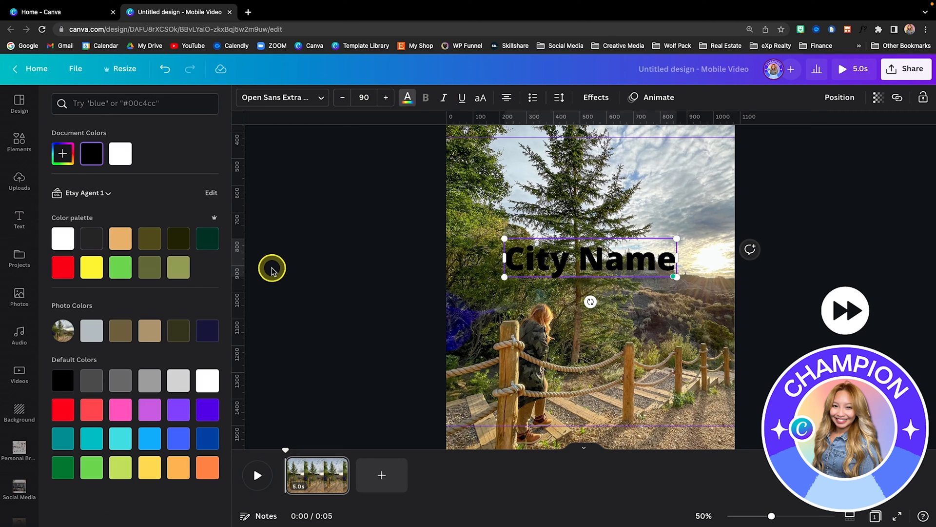
{"action": "left_click", "coordinate": [283, 97]}
{"action": "type", "text": "pla"}
{"action": "left_click", "coordinate": [108, 200]}
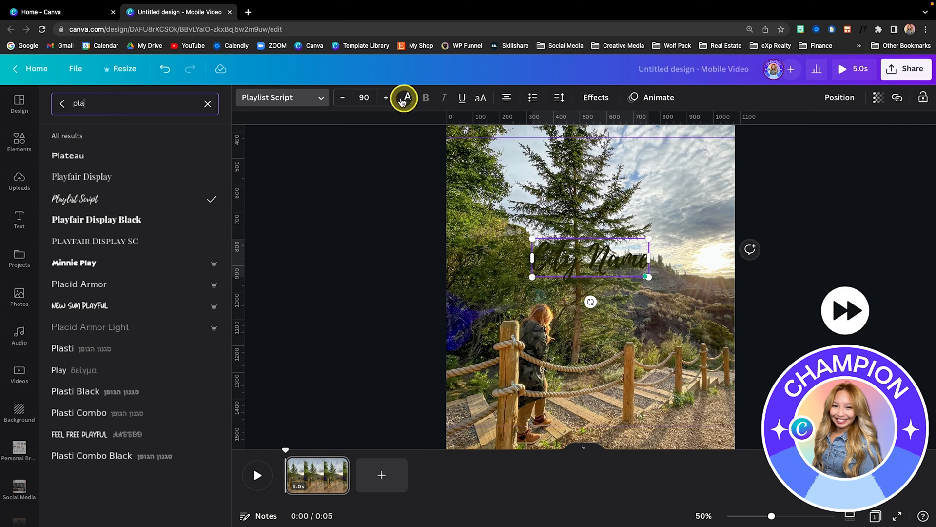
- Apply the Neon effect at full intensity to "City Name", then enlarge the text and place it higher
{"action": "left_click", "coordinate": [596, 97]}
{"action": "left_click", "coordinate": [133, 306]}
{"action": "left_click_drag", "start_coordinate": [130, 370], "coordinate": [215, 371]}
{"action": "left_click_drag", "start_coordinate": [648, 276], "coordinate": [608, 241]}
- Add a second heading reading "MARKET UPDATE" below "City Name"
{"action": "left_click", "coordinate": [19, 219]}
{"action": "left_click", "coordinate": [114, 184]}
{"action": "type", "text": "MARK"}
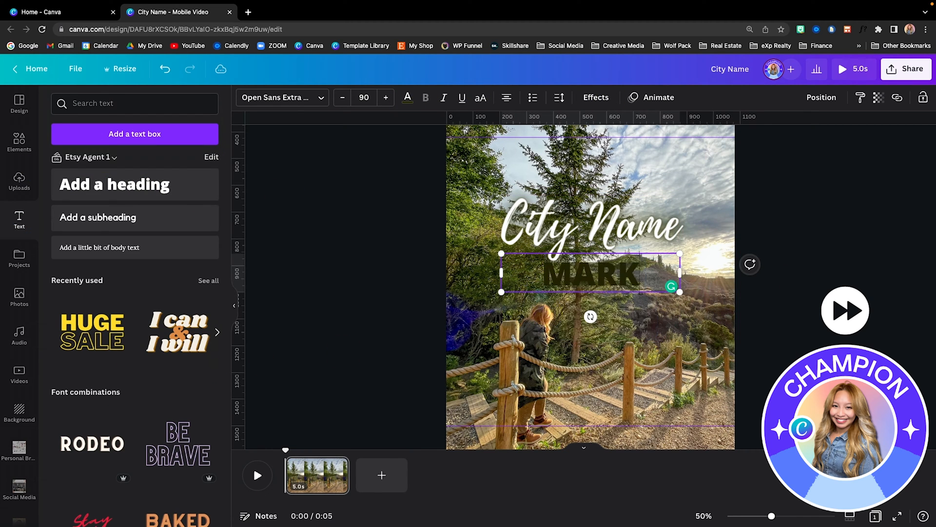
{"action": "type", "text": "ET UPDAYE"}
{"action": "key", "text": "BackSpace"}
{"action": "key", "text": "BackSpace"}
{"action": "type", "text": "TE"}
- Fit "MARKET UPDATE" on one line at font size 70.7 and centre it directly under "City Name"
{"action": "left_click_drag", "start_coordinate": [680, 296], "coordinate": [817, 295]}
{"action": "left_click_drag", "start_coordinate": [816, 253], "coordinate": [748, 261]}
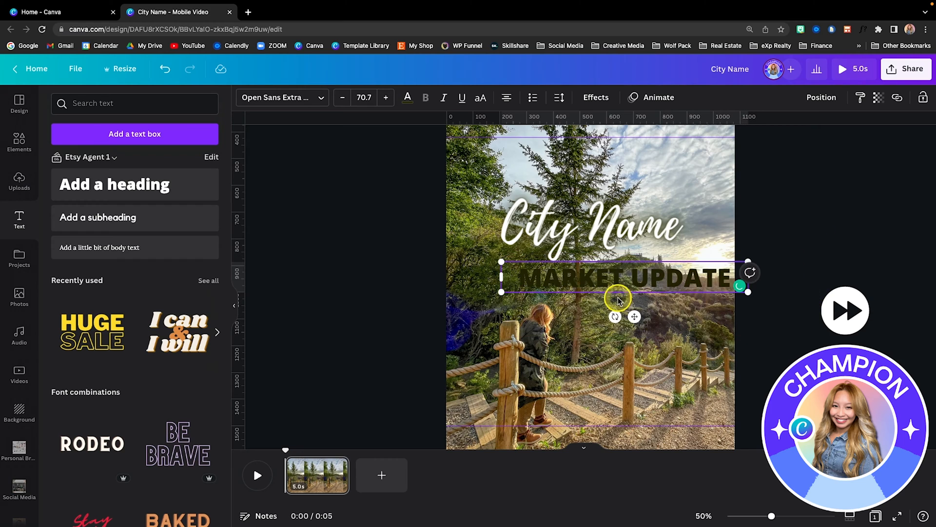
{"action": "left_click_drag", "start_coordinate": [634, 317], "coordinate": [603, 310]}
- Apply the Splice effect to "MARKET UPDATE" and set its text colour to white
{"action": "scroll", "coordinate": [604, 309], "scroll_direction": "up", "scroll_amount": 3}
{"action": "left_click", "coordinate": [595, 97]}
{"action": "left_click", "coordinate": [132, 238]}
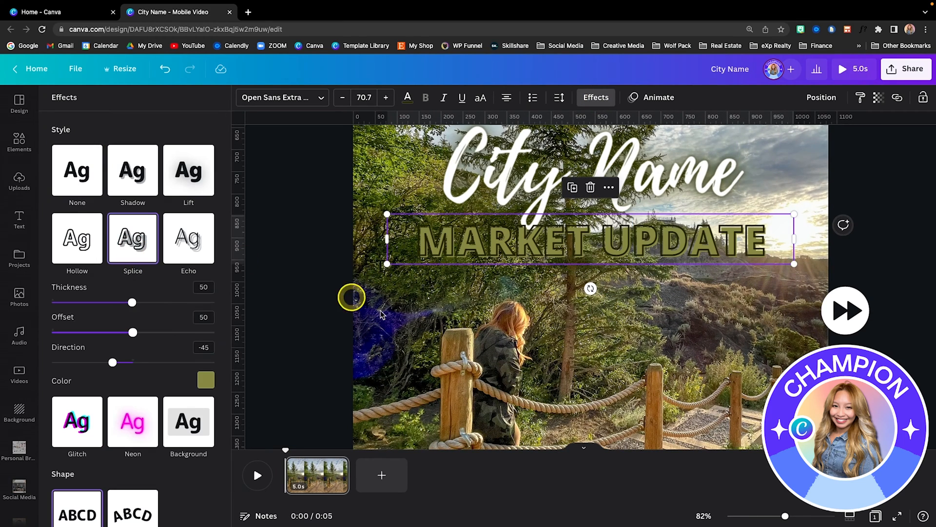
{"action": "left_click", "coordinate": [206, 380]}
{"action": "left_click", "coordinate": [407, 98]}
{"action": "left_click", "coordinate": [120, 153]}
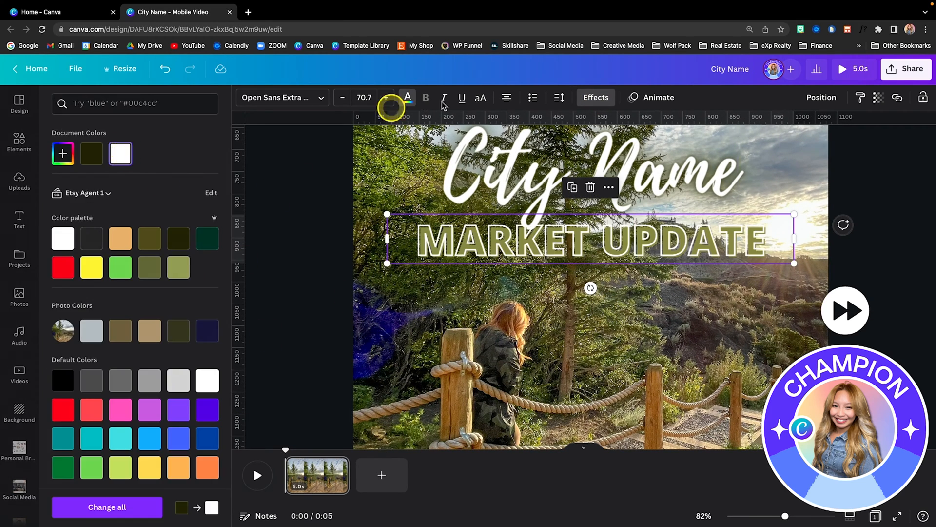
- Set the Splice effect's thickness to 48 and offset to 0, and enlarge "MARKET UPDATE" to size 76.7
{"action": "left_click", "coordinate": [601, 97]}
{"action": "scroll", "coordinate": [122, 322], "scroll_direction": "up", "scroll_amount": 3}
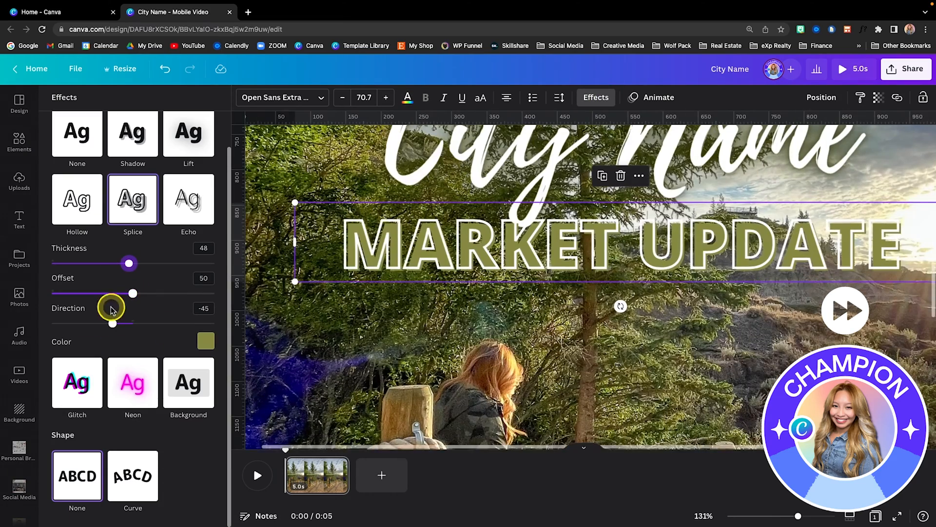
{"action": "left_click_drag", "start_coordinate": [133, 293], "coordinate": [13, 290]}
{"action": "scroll", "coordinate": [849, 308], "scroll_direction": "down", "scroll_amount": 5}
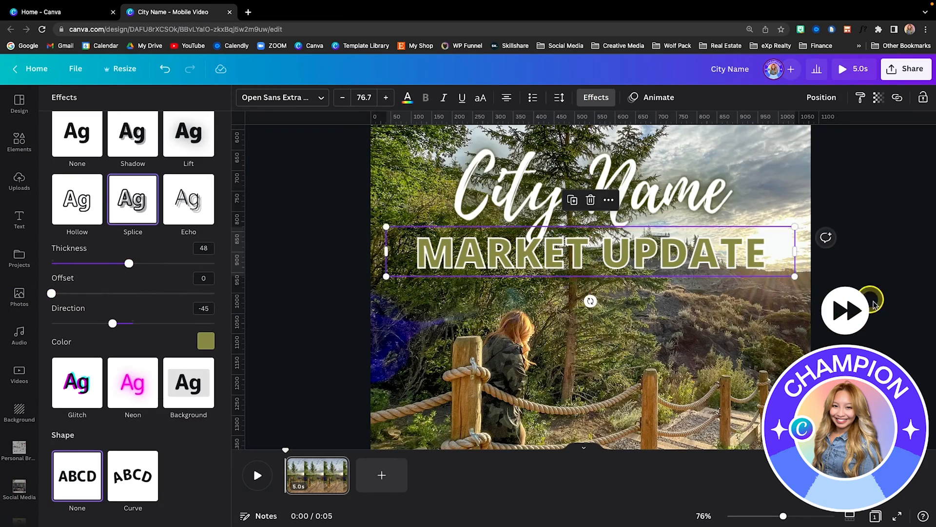
- Add a subheading under "MARKET UPDATE" with the Open Sans Bold font in white
{"action": "scroll", "coordinate": [546, 296], "scroll_direction": "up", "scroll_amount": 3}
{"action": "left_click", "coordinate": [20, 222]}
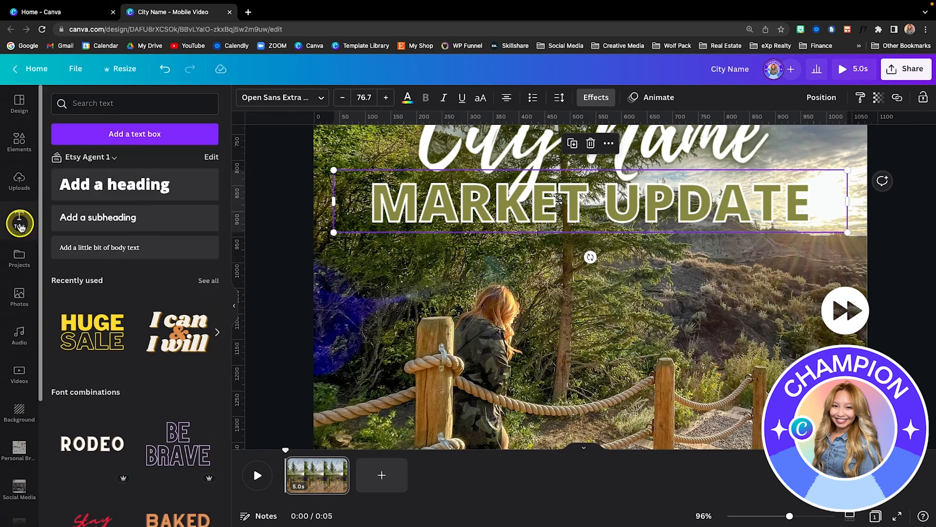
{"action": "left_click", "coordinate": [97, 217]}
{"action": "left_click", "coordinate": [282, 97]}
{"action": "type", "text": "OPEN"}
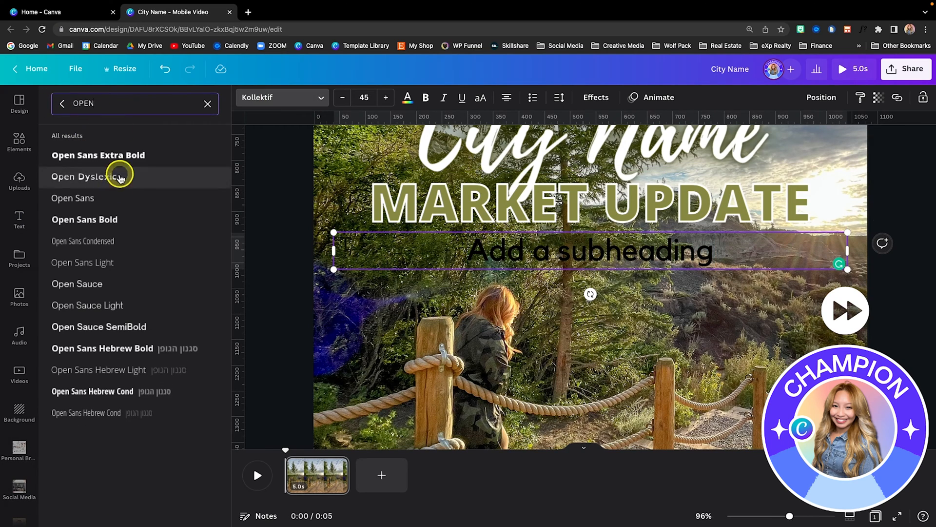
{"action": "left_click", "coordinate": [84, 219]}
{"action": "left_click", "coordinate": [408, 97]}
{"action": "left_click", "coordinate": [149, 154]}
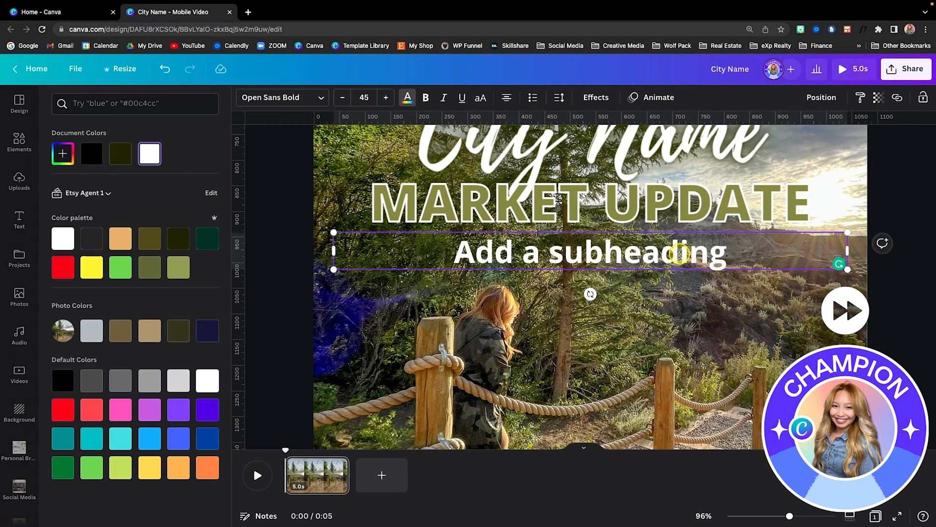
- Replace the subheading text with "month 2023" and switch it to uppercase
{"action": "double_click", "coordinate": [679, 253]}
{"action": "type", "text": "month 2023"}
{"action": "left_click", "coordinate": [595, 98]}
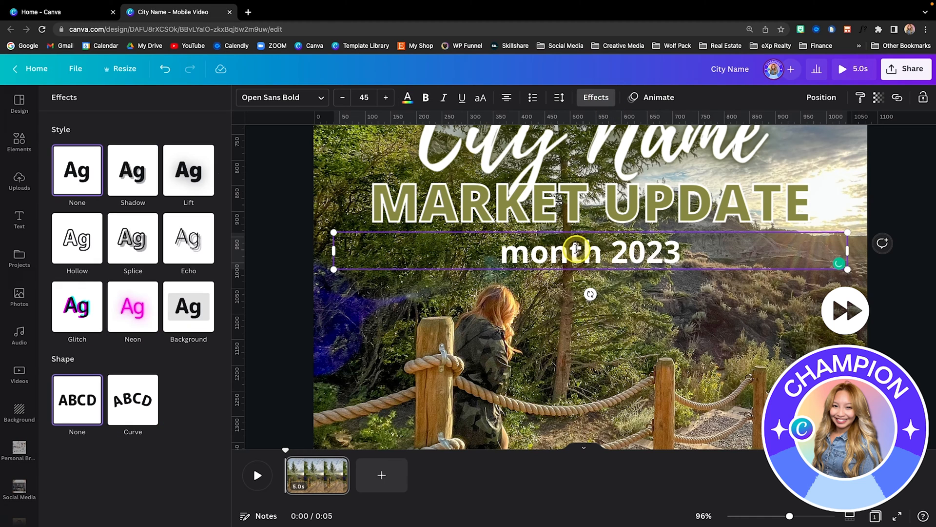
{"action": "left_click", "coordinate": [480, 97]}
- Apply the Background effect to "MONTH 2023" with roundness 100 and spread 1
{"action": "left_click", "coordinate": [188, 305]}
{"action": "scroll", "coordinate": [191, 303], "scroll_direction": "down", "scroll_amount": 1}
{"action": "left_click_drag", "start_coordinate": [132, 338], "coordinate": [215, 337]}
{"action": "left_click_drag", "start_coordinate": [133, 367], "coordinate": [53, 367]}
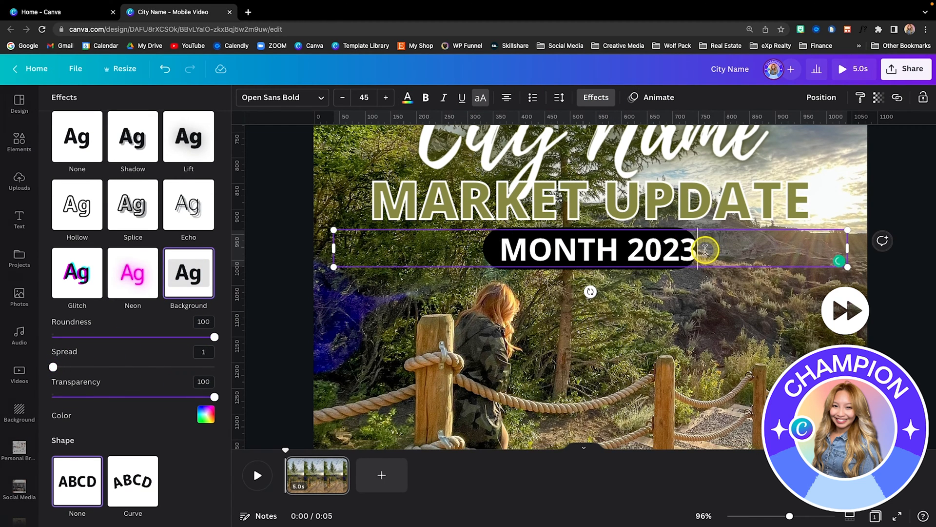
- Append a period to "MONTH 2023" and set its background effect colour to the palette's dark olive
{"action": "type", "text": "."}
{"action": "left_click", "coordinate": [206, 415]}
{"action": "left_click", "coordinate": [167, 320]}
{"action": "left_click", "coordinate": [168, 295]}
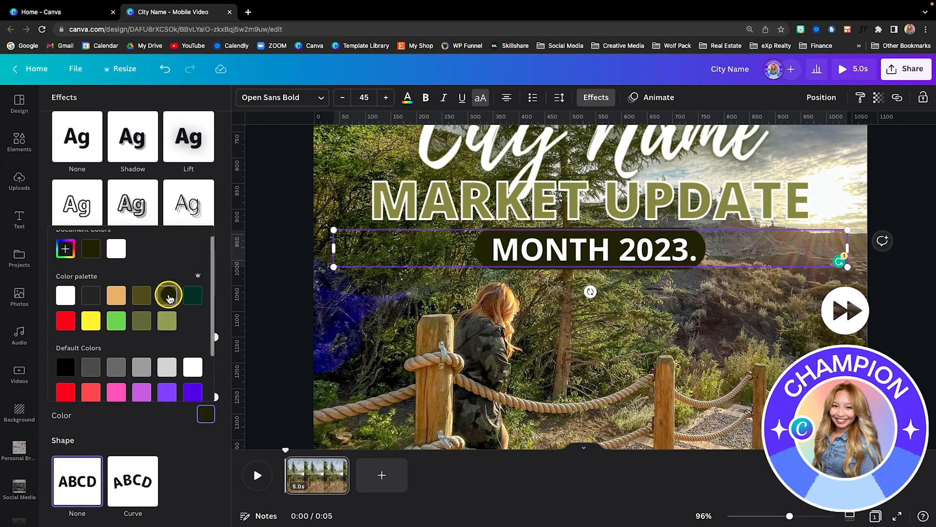
{"action": "left_click", "coordinate": [738, 408]}
- Remove the period after "MONTH 2023", shrink the label slightly and centre it under "MARKET UPDATE"
{"action": "scroll", "coordinate": [738, 408], "scroll_direction": "up", "scroll_amount": 2}
{"action": "scroll", "coordinate": [738, 407], "scroll_direction": "down", "scroll_amount": 3}
{"action": "left_click", "coordinate": [549, 340]}
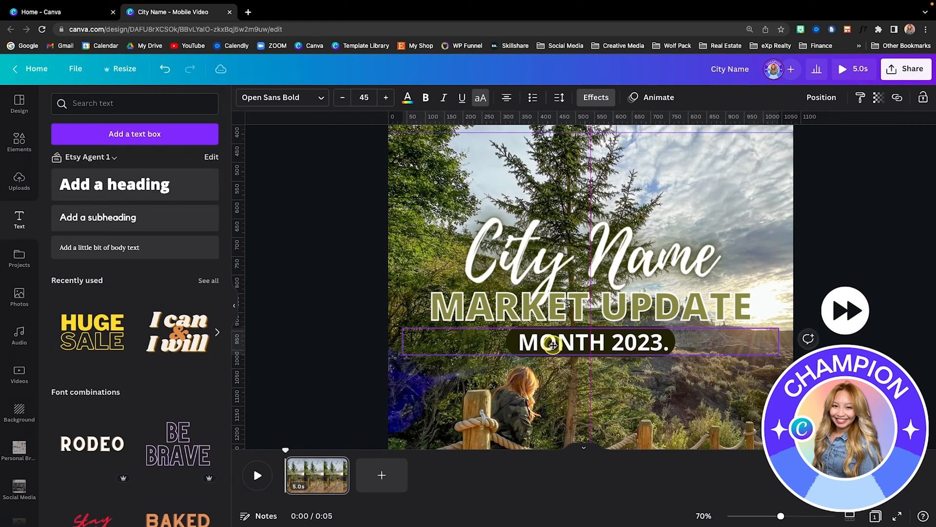
{"action": "left_click", "coordinate": [668, 344]}
{"action": "key", "text": "BackSpace"}
{"action": "left_click_drag", "start_coordinate": [779, 355], "coordinate": [743, 344]}
{"action": "left_click_drag", "start_coordinate": [629, 341], "coordinate": [645, 346]}
{"action": "left_click", "coordinate": [749, 400]}
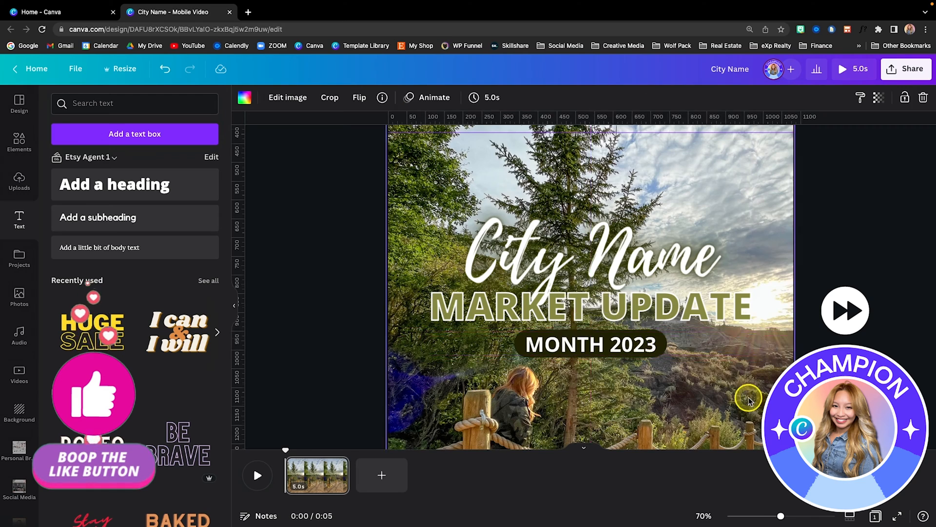
- Select all three text lines together and nudge them slightly upward on the page
{"action": "scroll", "coordinate": [750, 400], "scroll_direction": "down", "scroll_amount": 4}
{"action": "left_click_drag", "start_coordinate": [750, 351], "coordinate": [502, 215]}
{"action": "left_click_drag", "start_coordinate": [585, 268], "coordinate": [585, 263]}
{"action": "left_click", "coordinate": [830, 259]}
{"action": "scroll", "coordinate": [830, 259], "scroll_direction": "up", "scroll_amount": 1}
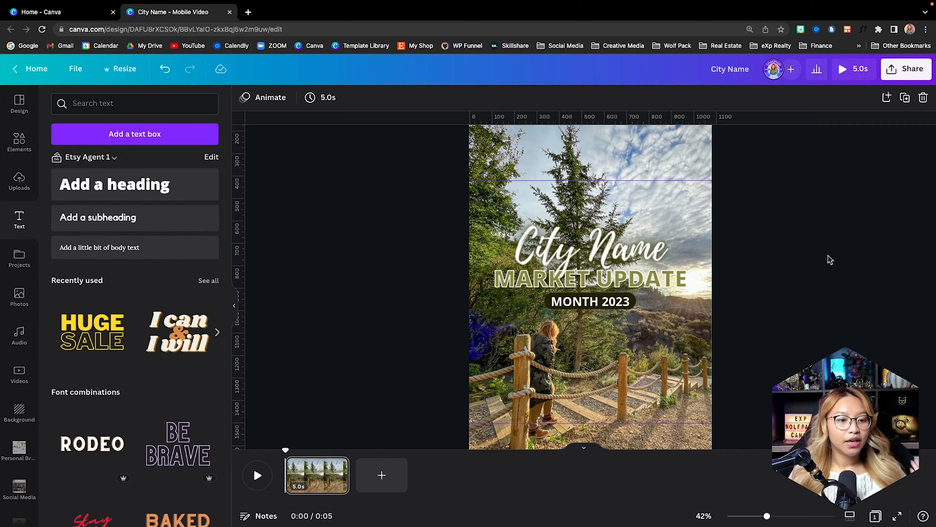
- Add the white eXp Realty brand logo, shrink it and place it at the page's left edge just below the upper guide
{"action": "scroll", "coordinate": [5, 412], "scroll_direction": "down", "scroll_amount": 3}
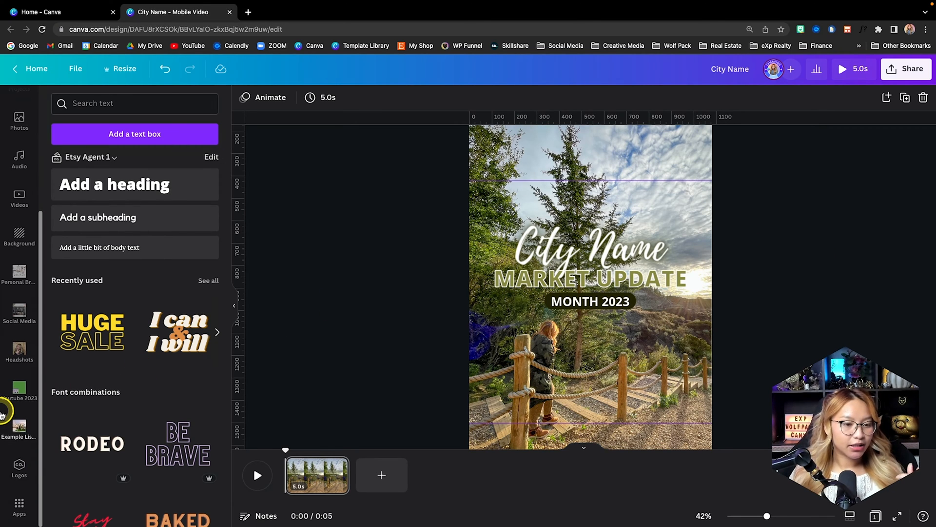
{"action": "left_click", "coordinate": [20, 467]}
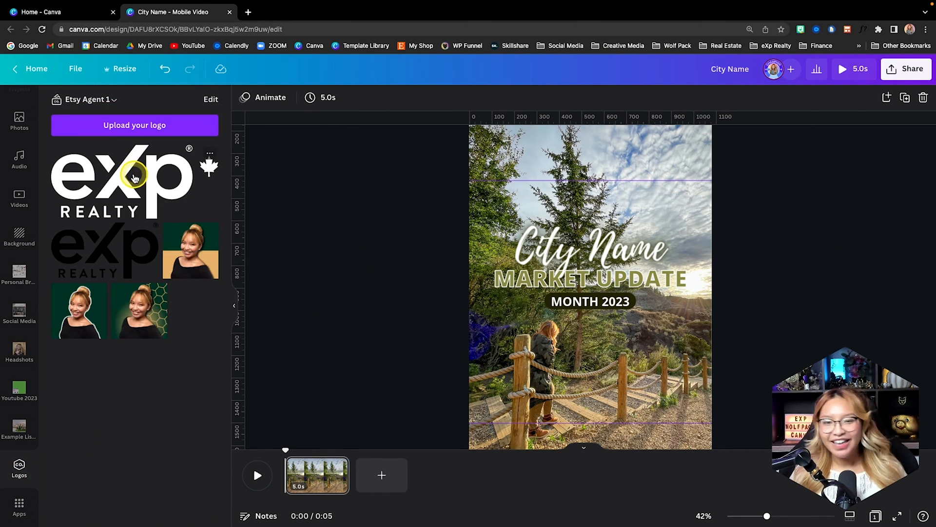
{"action": "left_click", "coordinate": [134, 178]}
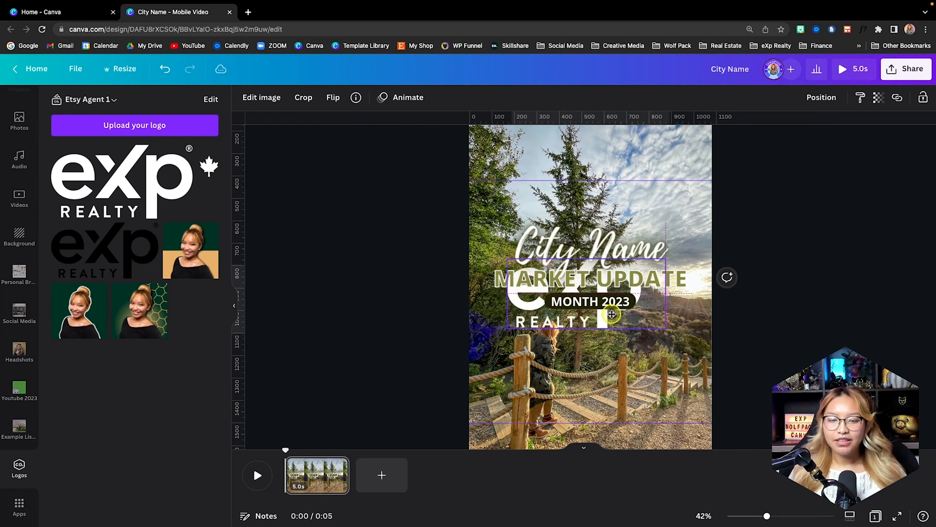
{"action": "left_click_drag", "start_coordinate": [612, 314], "coordinate": [508, 230]}
{"action": "scroll", "coordinate": [553, 229], "scroll_direction": "up", "scroll_amount": 5}
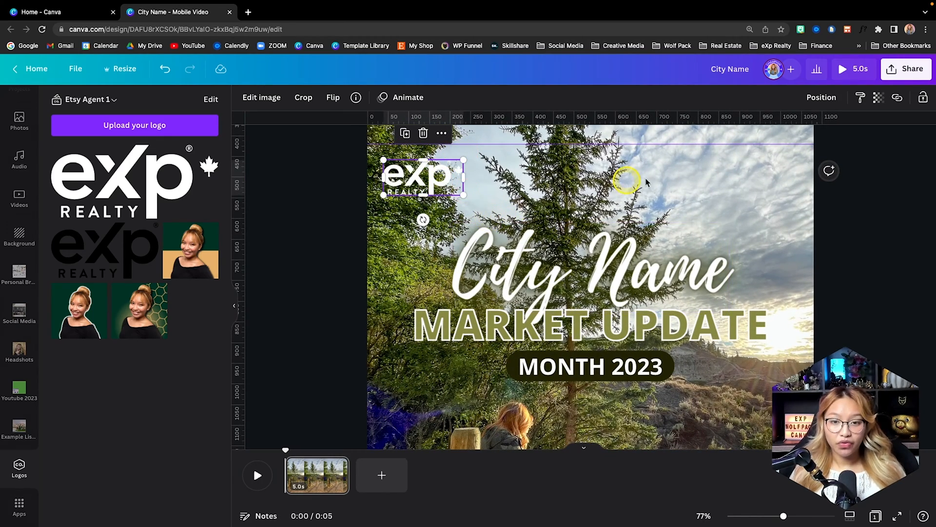
{"action": "scroll", "coordinate": [696, 178], "scroll_direction": "down", "scroll_amount": 5}
{"action": "left_click", "coordinate": [782, 278]}
{"action": "scroll", "coordinate": [784, 280], "scroll_direction": "down", "scroll_amount": 5}
{"action": "scroll", "coordinate": [784, 280], "scroll_direction": "down", "scroll_amount": 1}
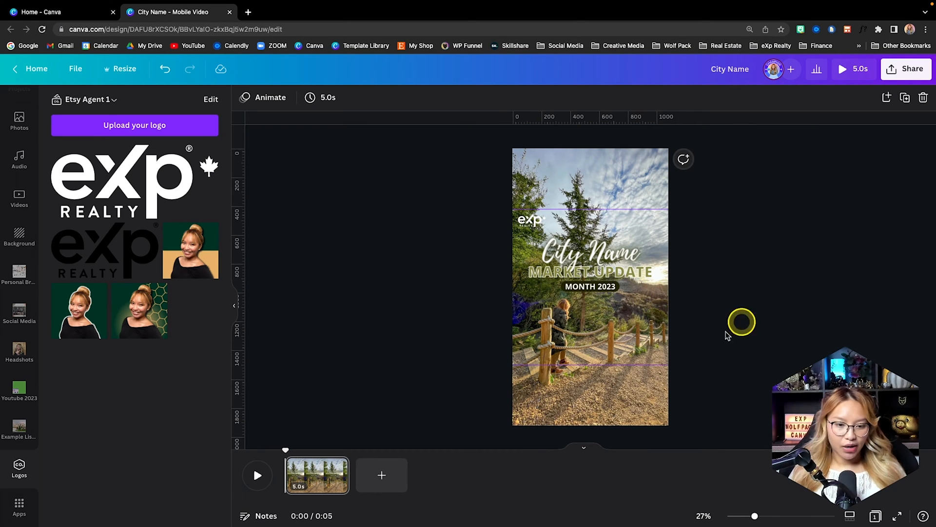
- Shorten the page's duration to 3.0 seconds and duplicate it as a second page
{"action": "left_click_drag", "start_coordinate": [343, 477], "coordinate": [316, 479]}
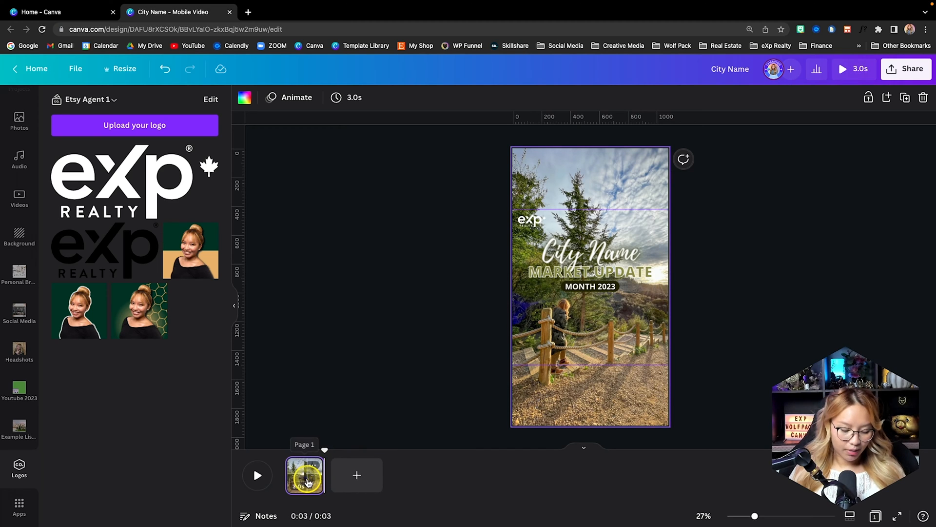
{"action": "key", "text": "ctrl+d"}
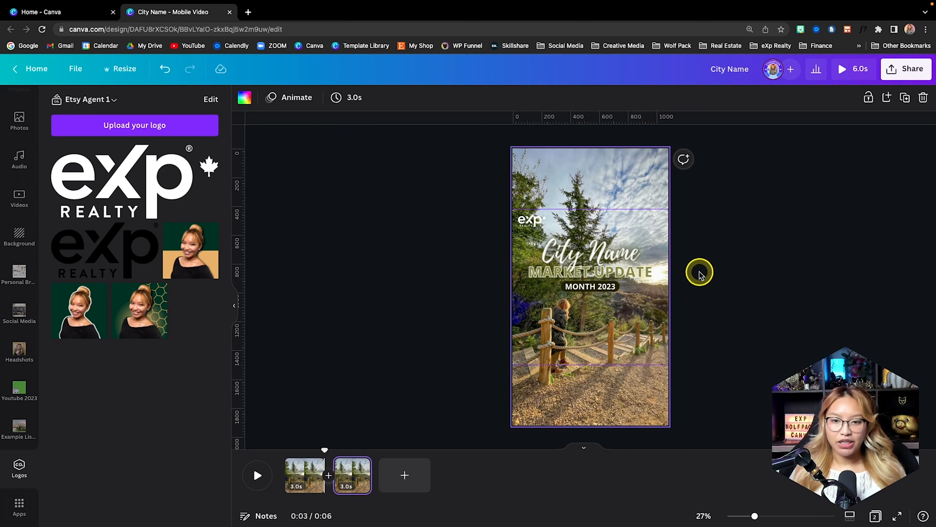
{"action": "left_click", "coordinate": [348, 473]}
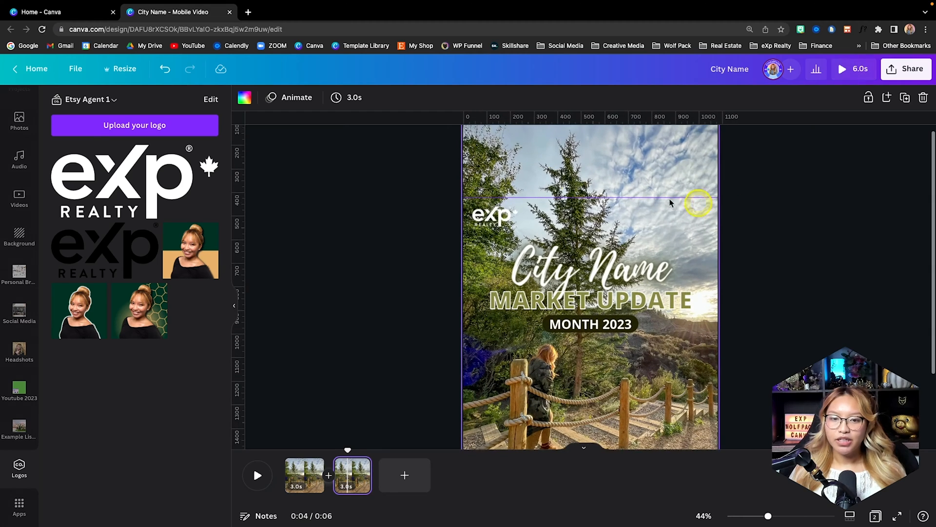
- Delete the eXp Realty logo from the second page
{"action": "scroll", "coordinate": [722, 205], "scroll_direction": "up", "scroll_amount": 3}
{"action": "key", "text": "shift+r"}
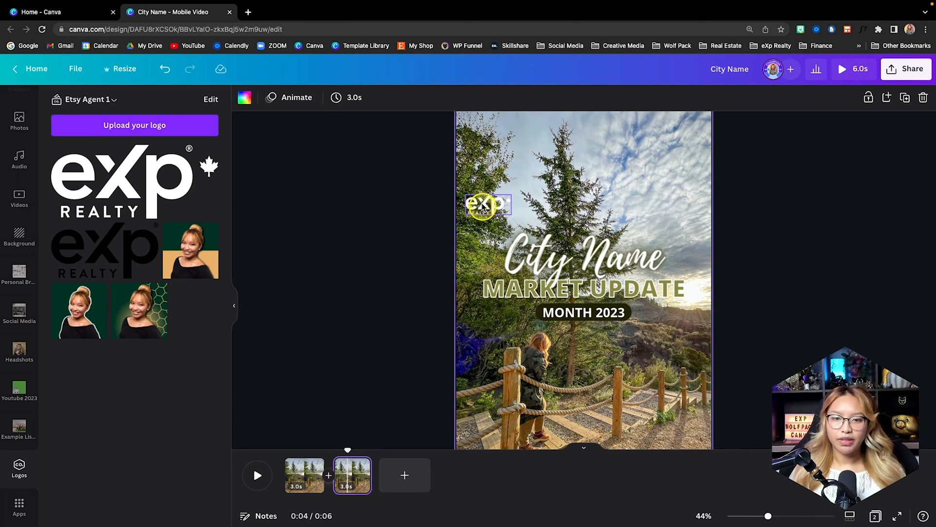
{"action": "key", "text": "shift+r"}
{"action": "left_click", "coordinate": [482, 209]}
{"action": "key", "text": "Delete"}
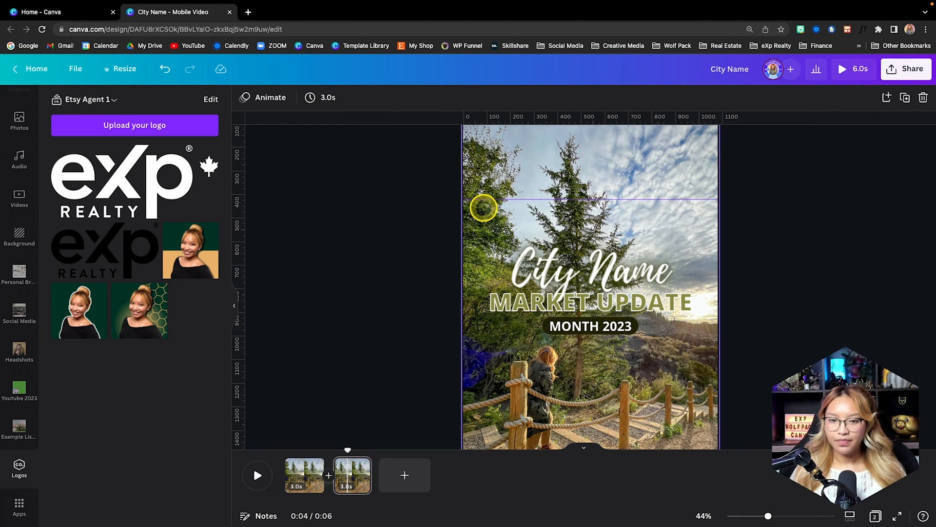
- Move all three title text lines on the second page up together so they overlap the upper guide
{"action": "scroll", "coordinate": [708, 276], "scroll_direction": "down", "scroll_amount": 3}
{"action": "left_click_drag", "start_coordinate": [766, 306], "coordinate": [499, 233]}
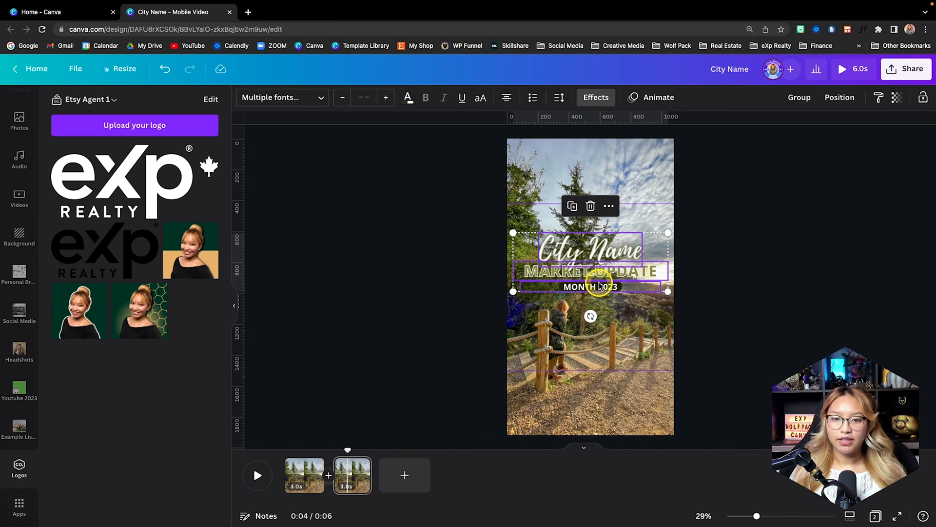
{"action": "left_click_drag", "start_coordinate": [594, 276], "coordinate": [592, 219]}
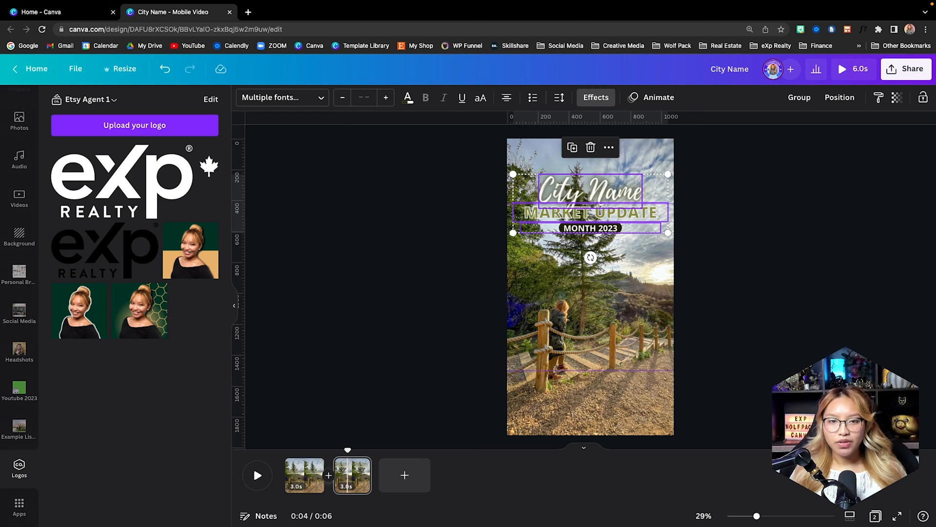
{"action": "left_click", "coordinate": [609, 313]}
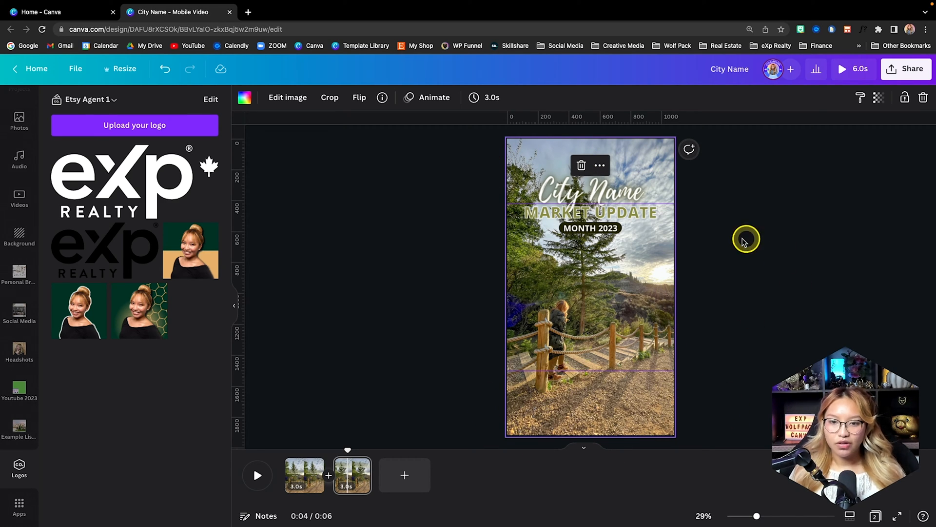
{"action": "left_click_drag", "start_coordinate": [737, 247], "coordinate": [519, 171]}
{"action": "left_click_drag", "start_coordinate": [616, 223], "coordinate": [616, 230]}
{"action": "left_click", "coordinate": [741, 311]}
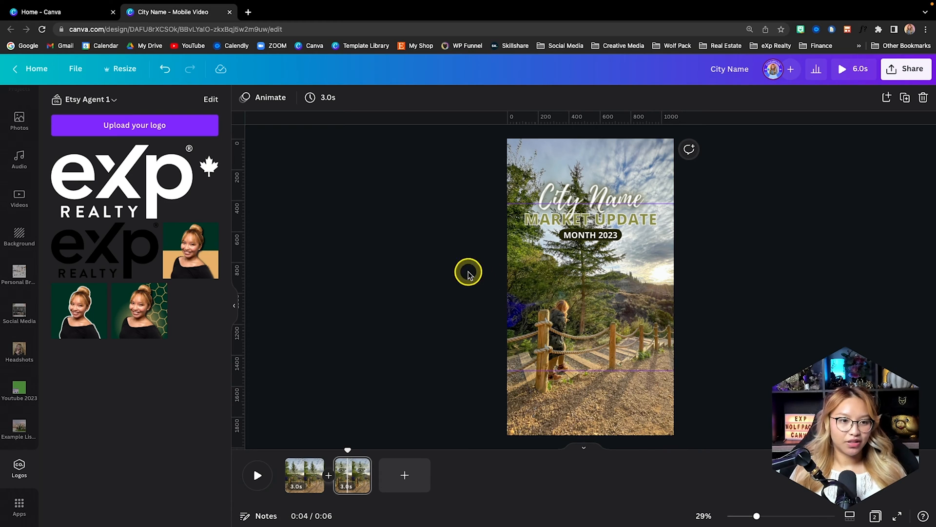
- Add the round-topped arch from the basic shapes to the second page
{"action": "scroll", "coordinate": [21, 220], "scroll_direction": "up", "scroll_amount": 5}
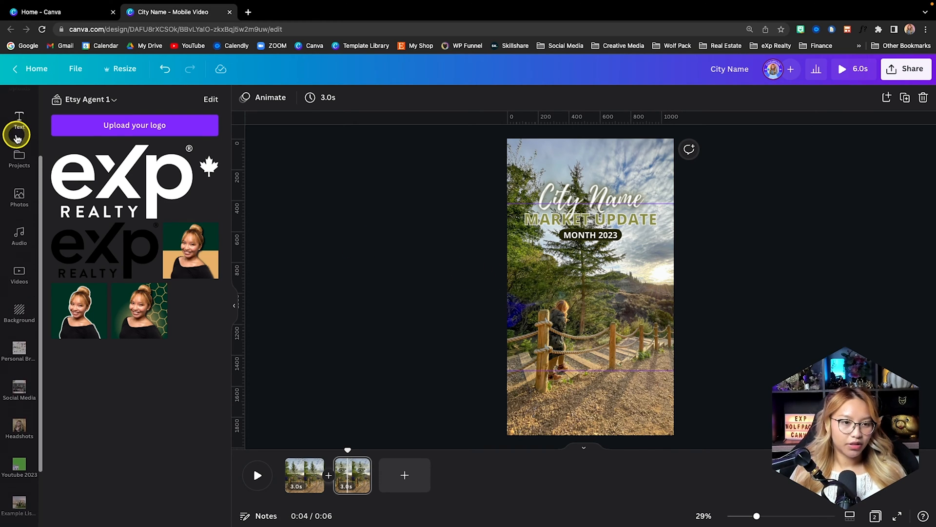
{"action": "left_click", "coordinate": [20, 147]}
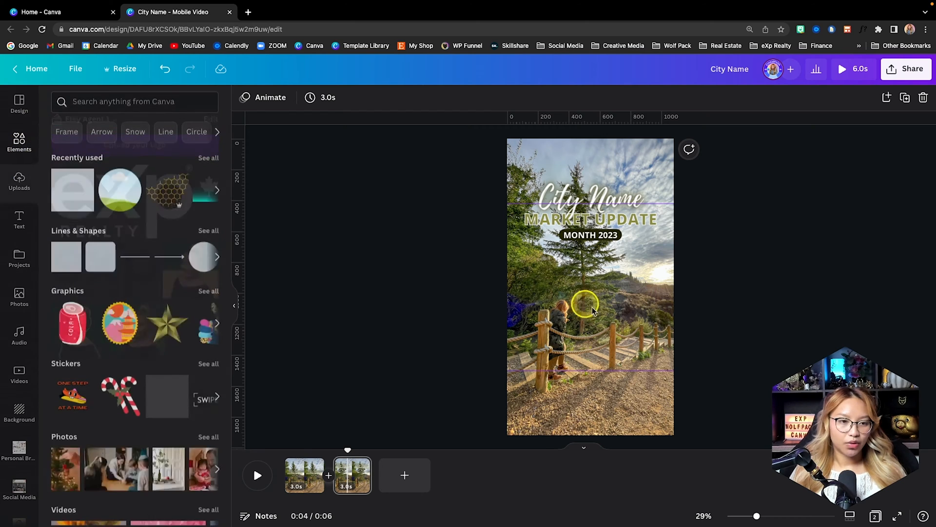
{"action": "scroll", "coordinate": [107, 237], "scroll_direction": "down", "scroll_amount": 2}
{"action": "scroll", "coordinate": [111, 235], "scroll_direction": "down", "scroll_amount": 15}
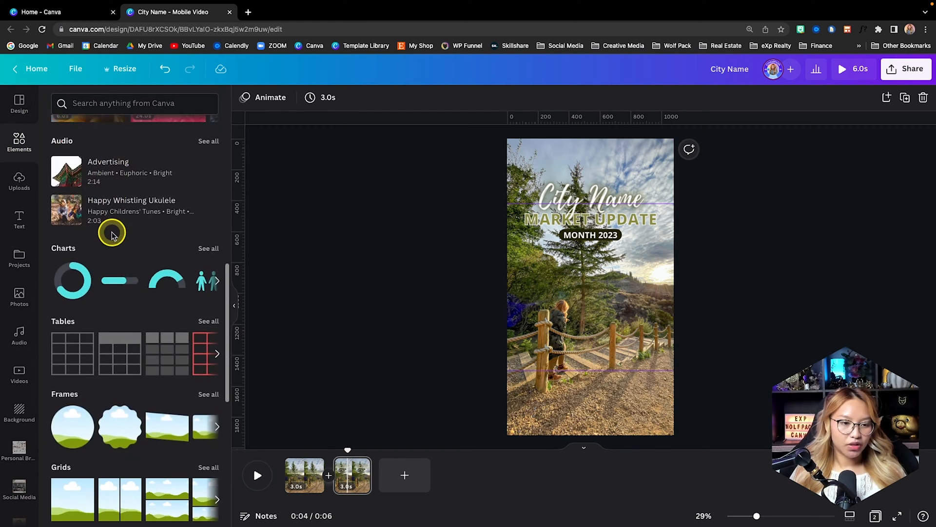
{"action": "scroll", "coordinate": [112, 235], "scroll_direction": "up", "scroll_amount": 15}
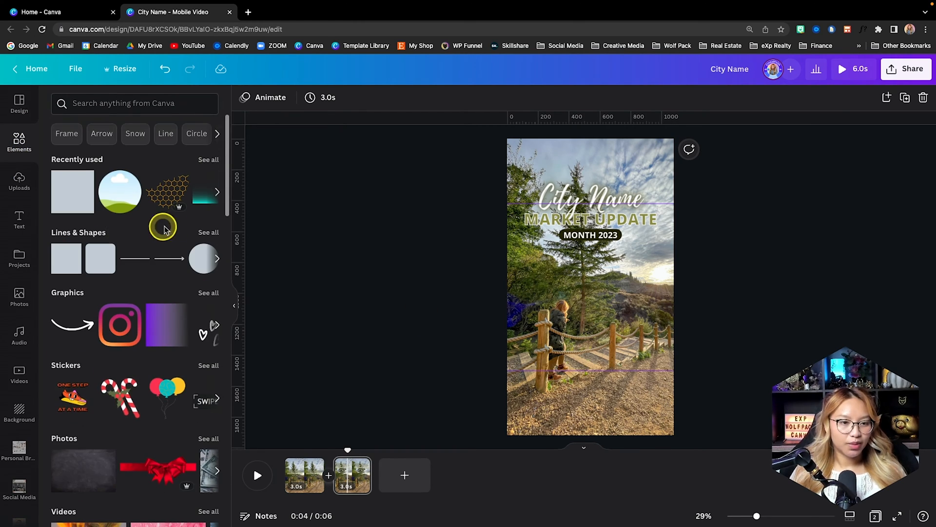
{"action": "left_click", "coordinate": [208, 235]}
{"action": "scroll", "coordinate": [207, 235], "scroll_direction": "down", "scroll_amount": 1}
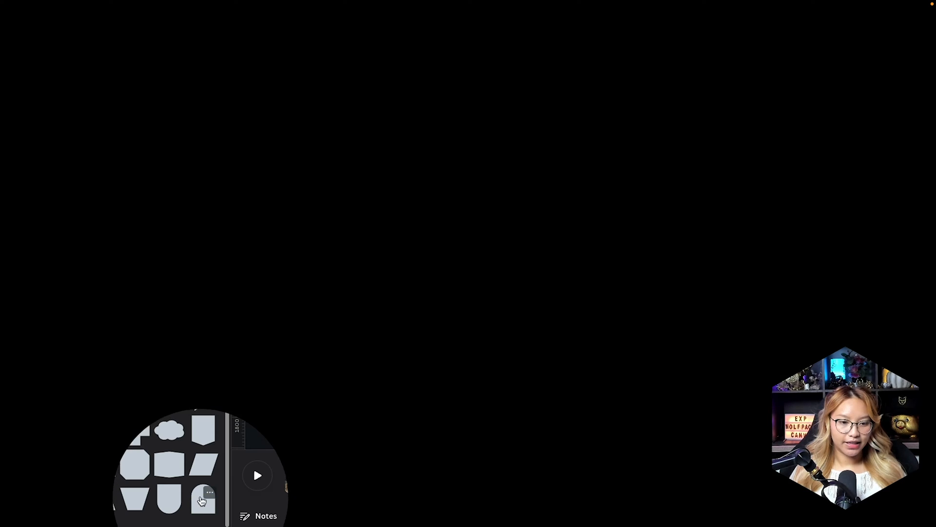
{"action": "left_click", "coordinate": [203, 506]}
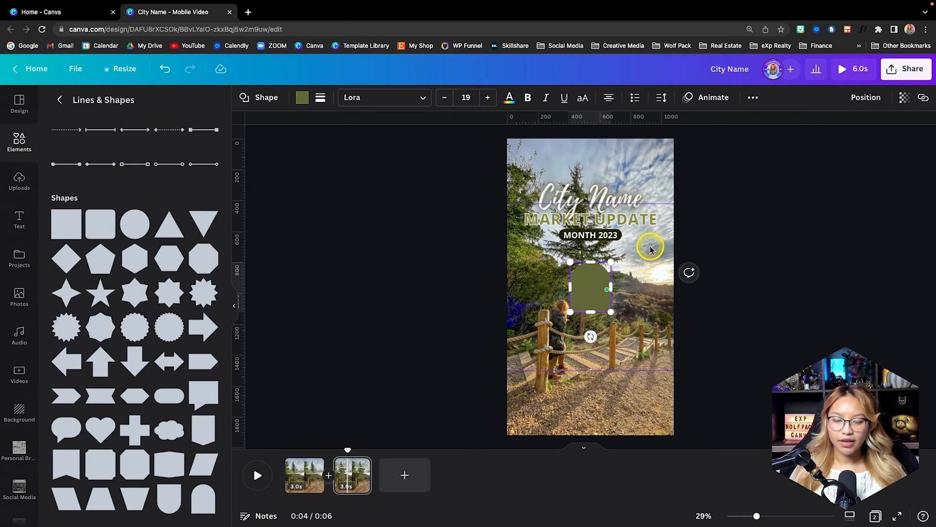
- Enlarge the olive arch and centre it beneath "MONTH 2023", with its base just above the lower guide
{"action": "scroll", "coordinate": [689, 274], "scroll_direction": "up", "scroll_amount": 1}
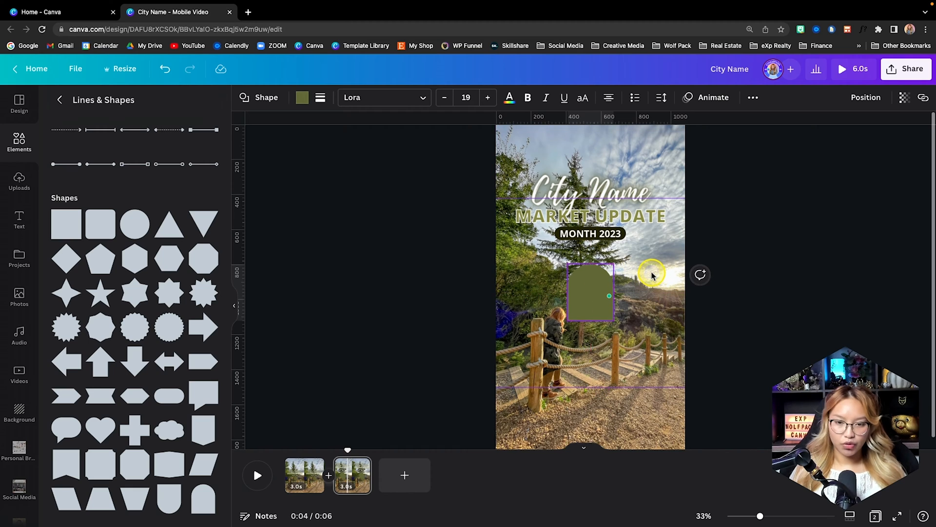
{"action": "scroll", "coordinate": [652, 275], "scroll_direction": "up", "scroll_amount": 3}
{"action": "left_click_drag", "start_coordinate": [628, 257], "coordinate": [691, 182]}
{"action": "scroll", "coordinate": [618, 288], "scroll_direction": "down", "scroll_amount": 3}
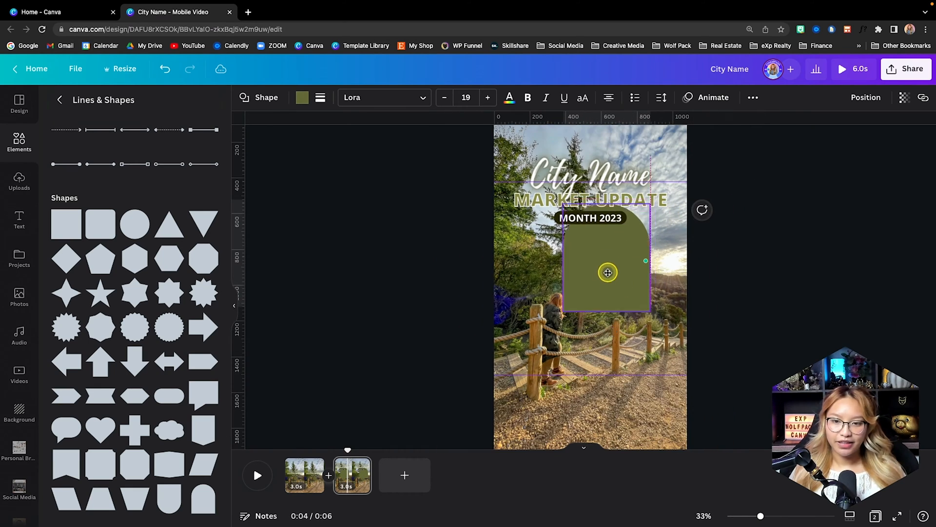
{"action": "left_click_drag", "start_coordinate": [608, 270], "coordinate": [581, 303]}
{"action": "left_click_drag", "start_coordinate": [622, 342], "coordinate": [647, 368]}
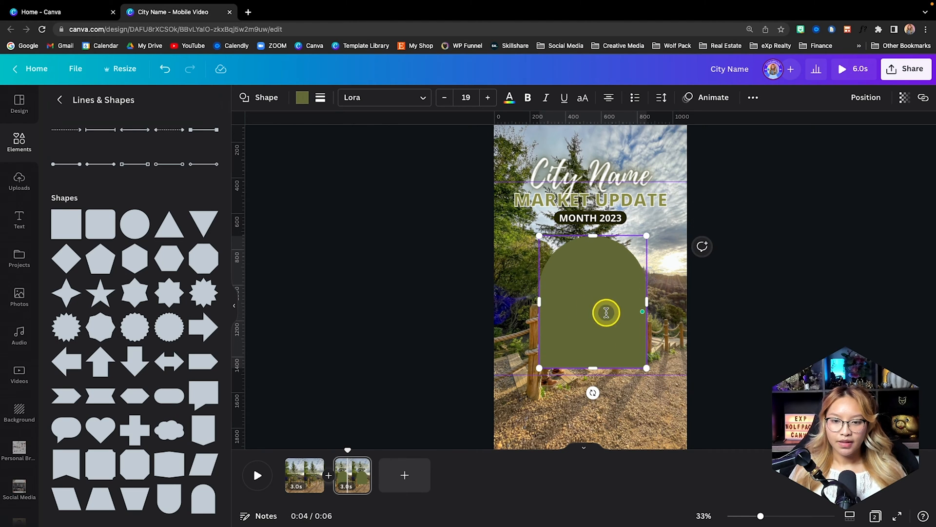
{"action": "left_click_drag", "start_coordinate": [603, 310], "coordinate": [606, 280]}
{"action": "left_click", "coordinate": [763, 313]}
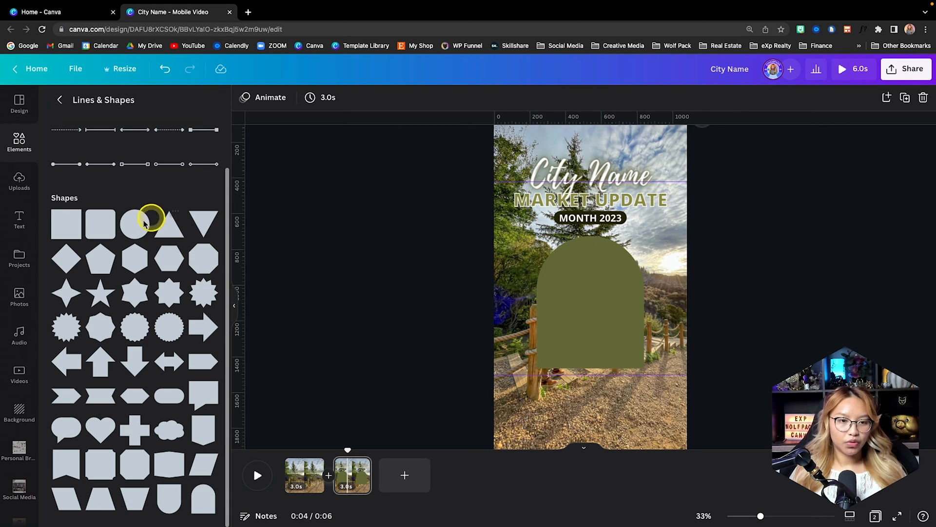
- Add a circle, colour it white, shrink it slightly and centre it in the lower part of the arch
{"action": "left_click_drag", "start_coordinate": [197, 235], "coordinate": [583, 292]}
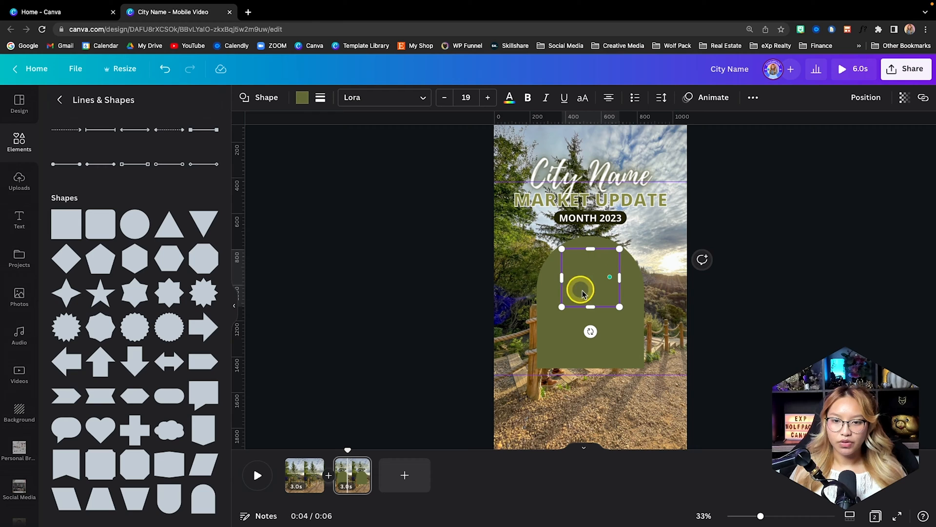
{"action": "left_click", "coordinate": [302, 98]}
{"action": "left_click", "coordinate": [177, 155]}
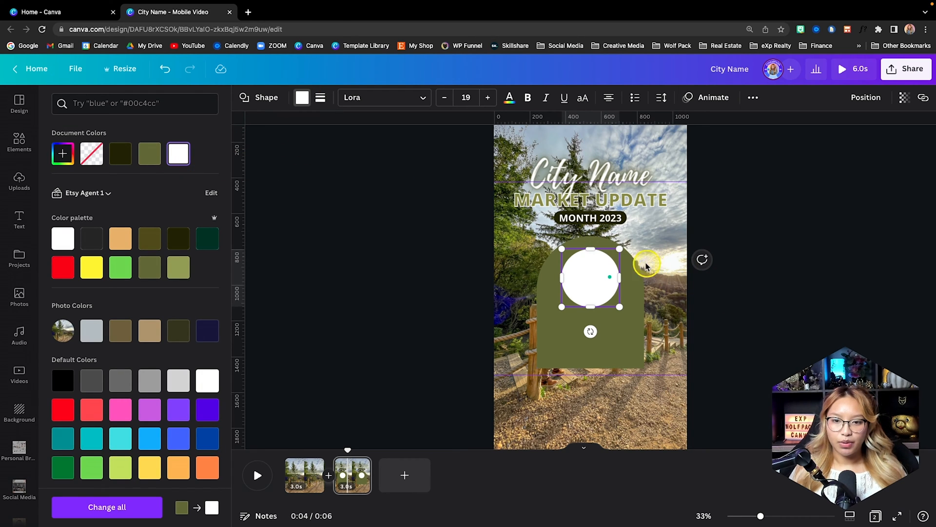
{"action": "left_click_drag", "start_coordinate": [618, 251], "coordinate": [592, 325]}
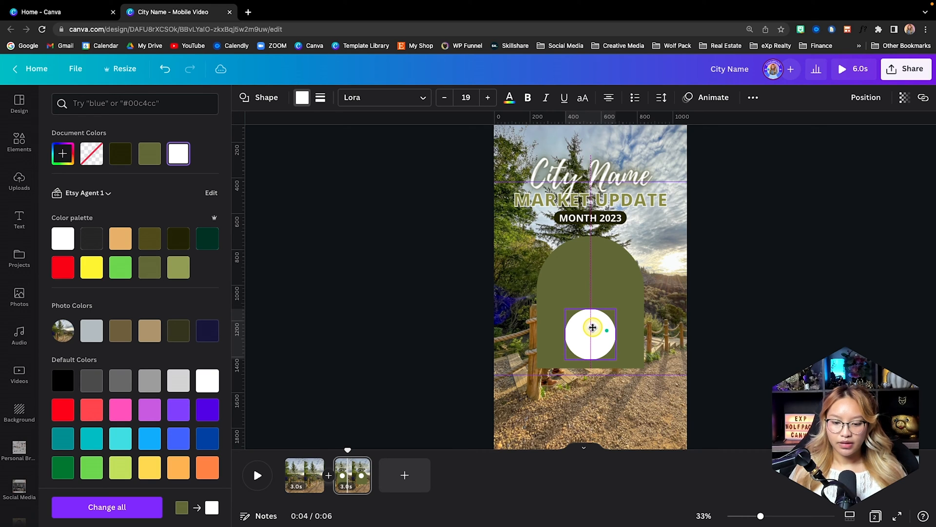
{"action": "left_click_drag", "start_coordinate": [592, 328], "coordinate": [593, 328]}
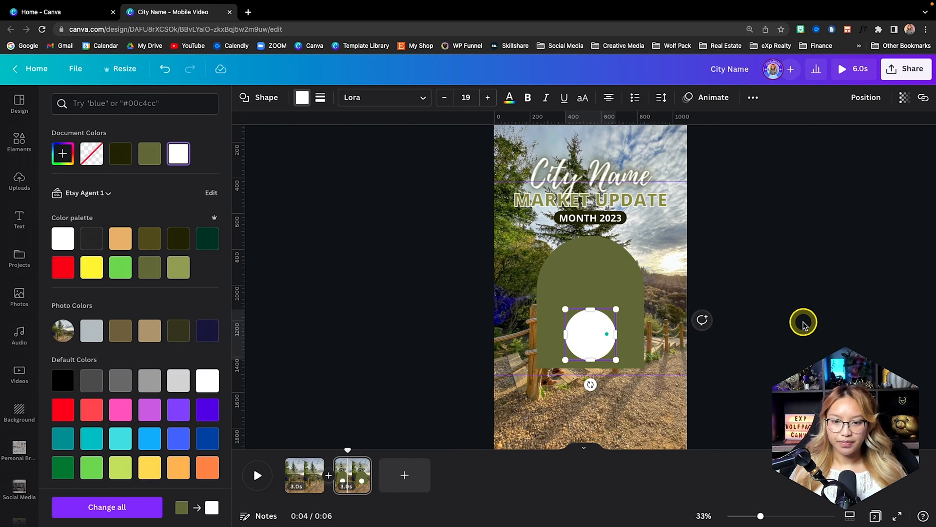
- Search the elements library for "listing sign"
{"action": "left_click", "coordinate": [593, 269]}
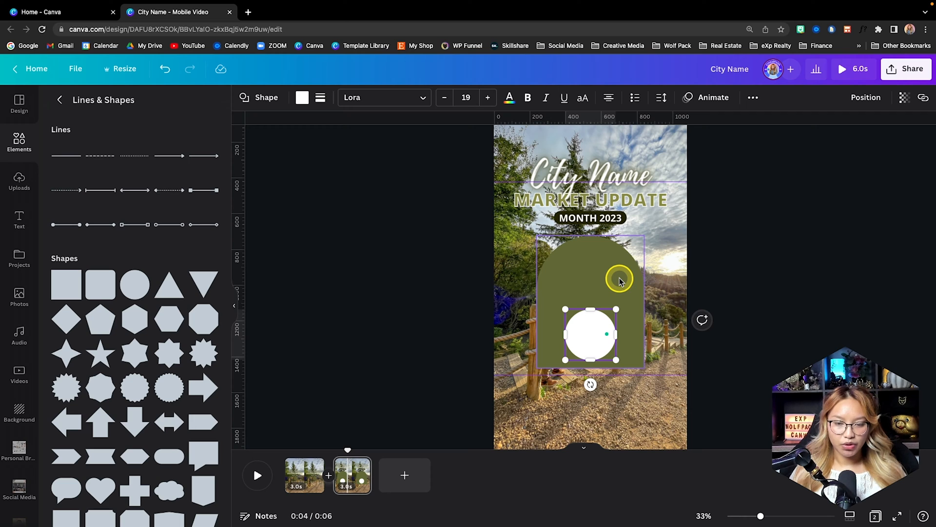
{"action": "left_click", "coordinate": [58, 101]}
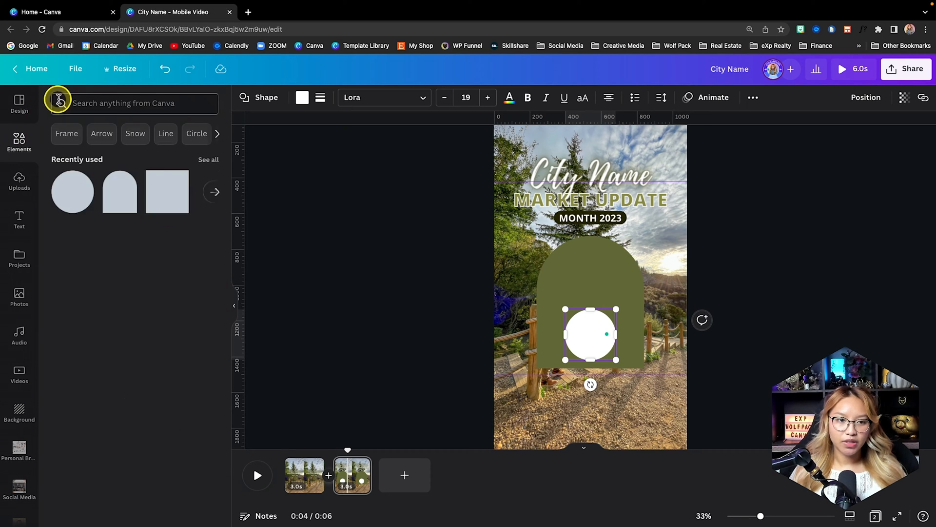
{"action": "left_click", "coordinate": [148, 105]}
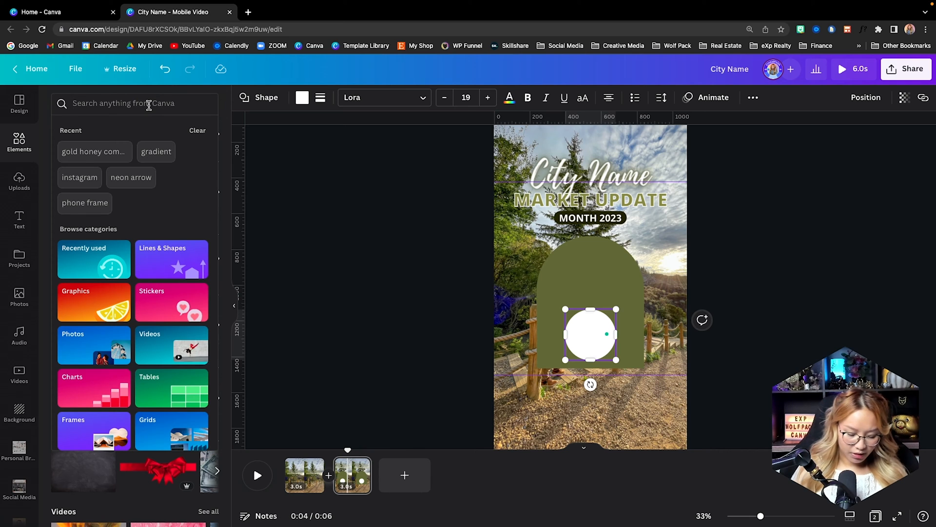
{"action": "type", "text": "listing"}
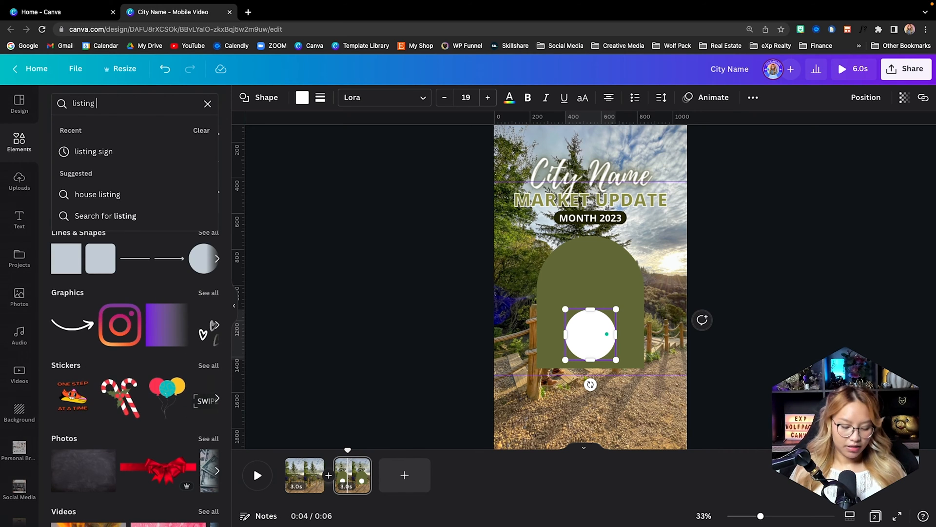
{"action": "type", "text": " sign"}
{"action": "key", "text": "Return"}
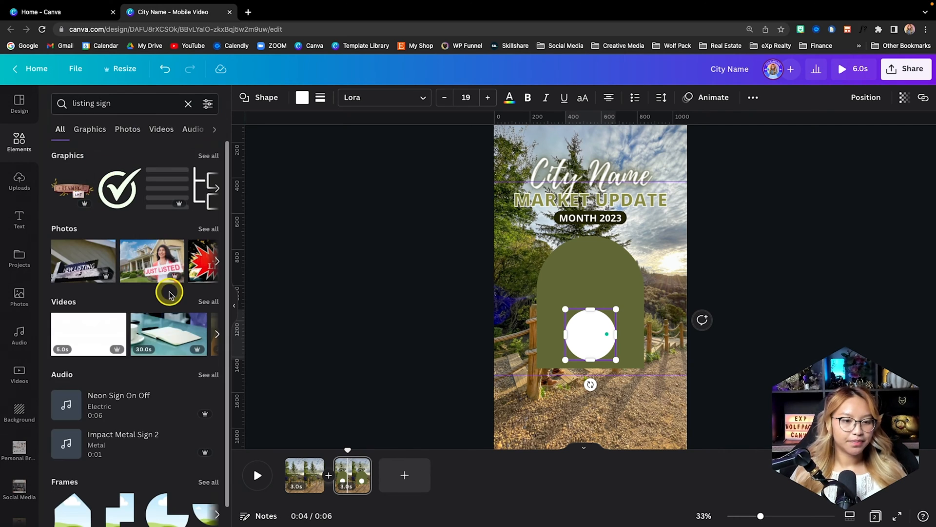
- Search the elements library for "real estate listing sign" and show graphics only
{"action": "left_click", "coordinate": [65, 101]}
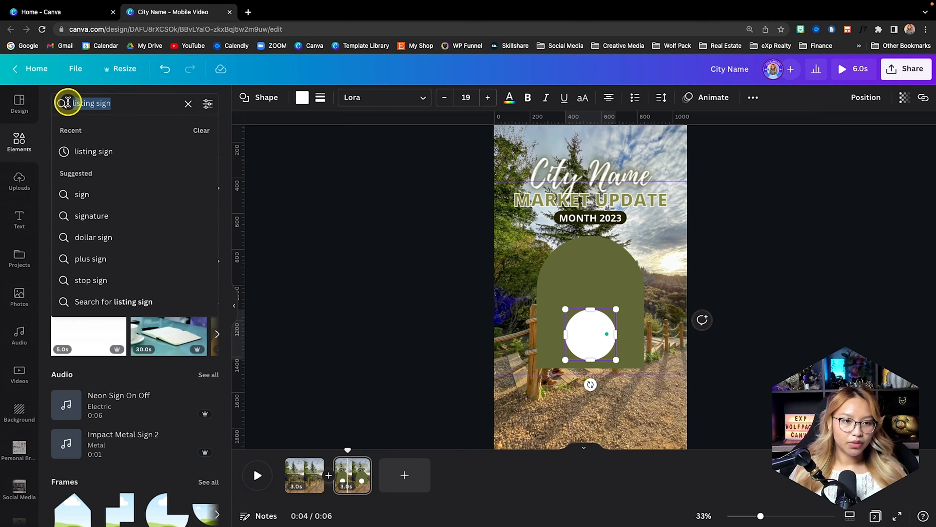
{"action": "key", "text": "Left"}
{"action": "type", "text": "real es"}
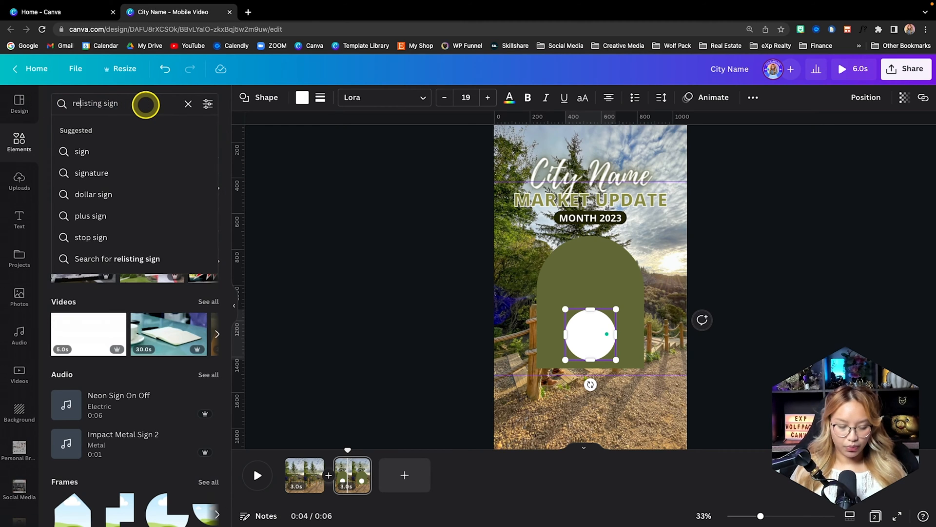
{"action": "key", "text": "Return"}
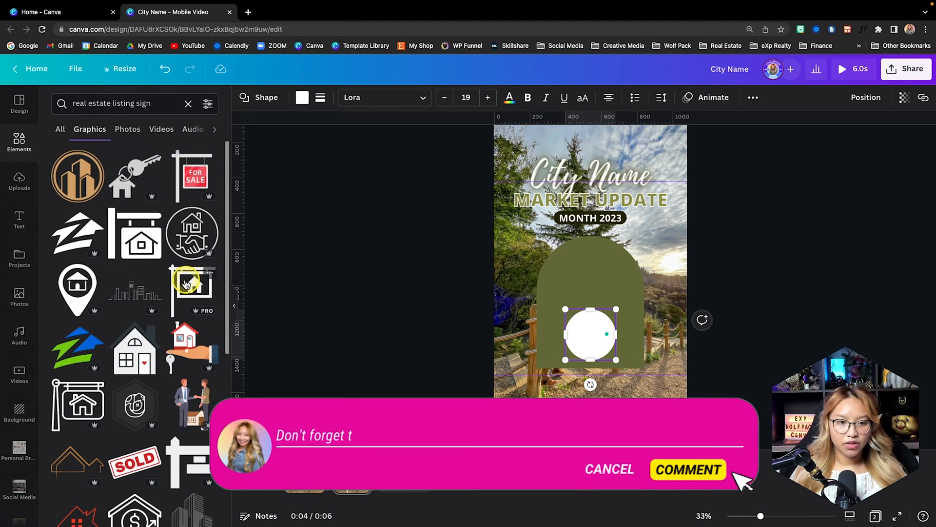
- Add the hanging yard sign graphic with a house to the page and place it in the upper part of the arch
{"action": "scroll", "coordinate": [141, 280], "scroll_direction": "down", "scroll_amount": 2}
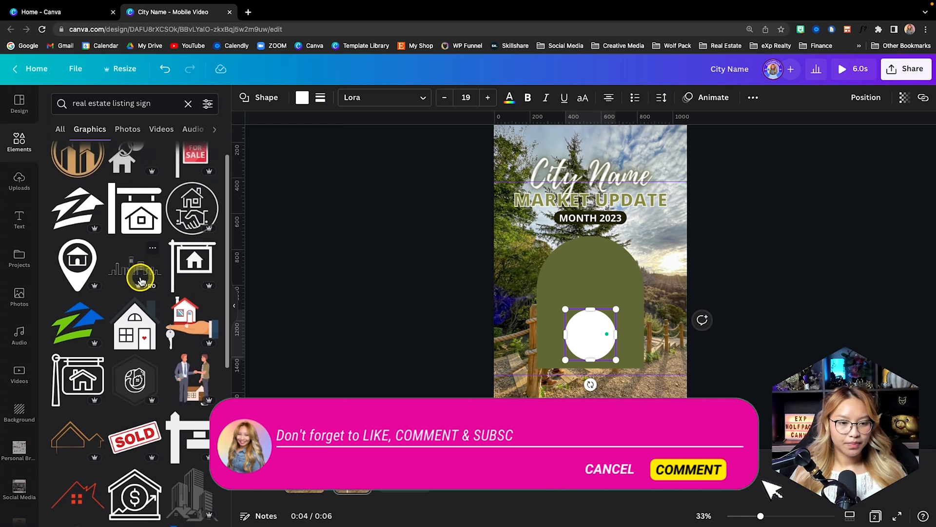
{"action": "scroll", "coordinate": [141, 282], "scroll_direction": "down", "scroll_amount": 4}
{"action": "scroll", "coordinate": [142, 281], "scroll_direction": "up", "scroll_amount": 5}
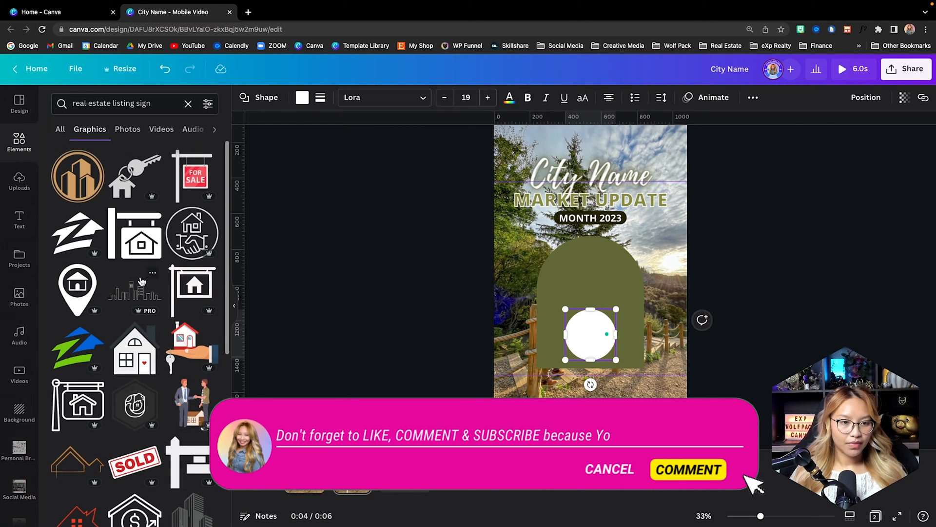
{"action": "left_click", "coordinate": [190, 281]}
{"action": "scroll", "coordinate": [652, 271], "scroll_direction": "up", "scroll_amount": 3}
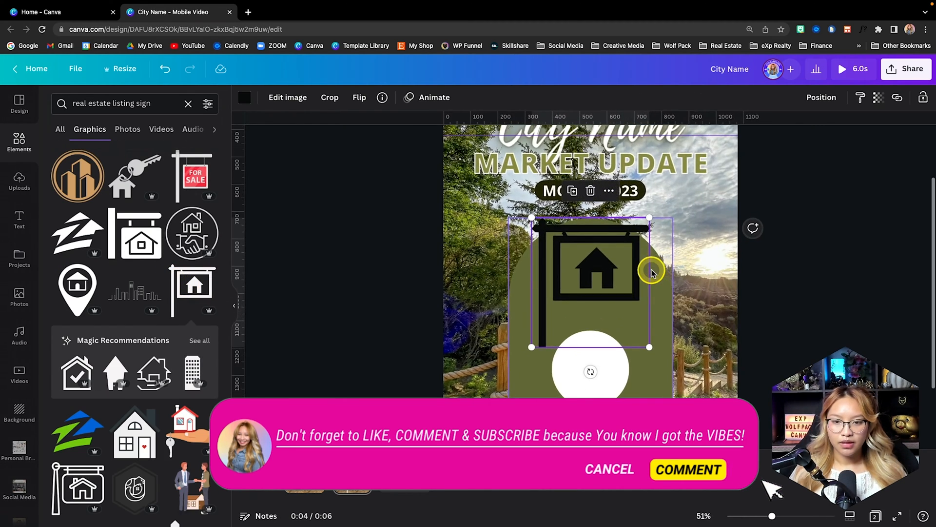
{"action": "left_click_drag", "start_coordinate": [542, 229], "coordinate": [541, 251]}
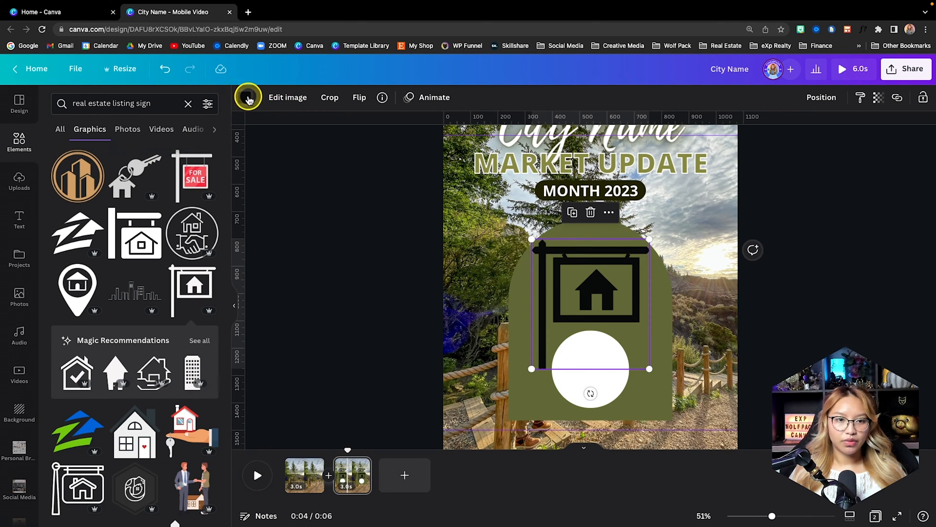
- Colour the yard sign graphic white, shrink it and centre it near the top of the arch
{"action": "left_click", "coordinate": [247, 97]}
{"action": "left_click", "coordinate": [179, 155]}
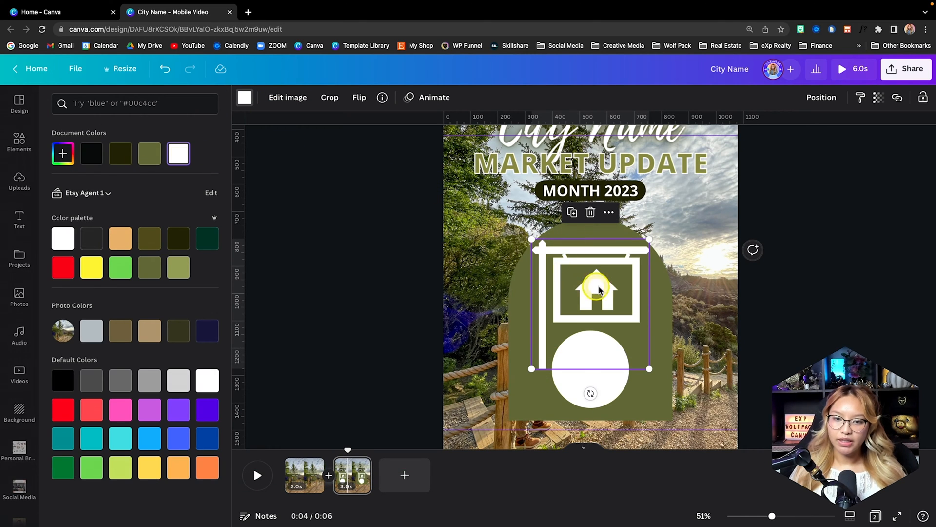
{"action": "left_click_drag", "start_coordinate": [536, 359], "coordinate": [582, 299]}
{"action": "left_click_drag", "start_coordinate": [607, 266], "coordinate": [594, 265]}
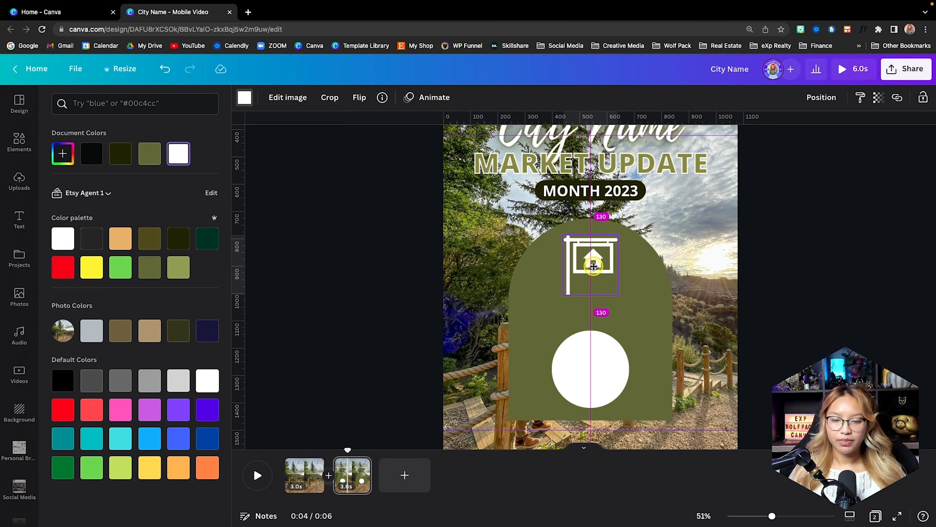
{"action": "scroll", "coordinate": [640, 310], "scroll_direction": "up", "scroll_amount": 2}
{"action": "left_click", "coordinate": [815, 314]}
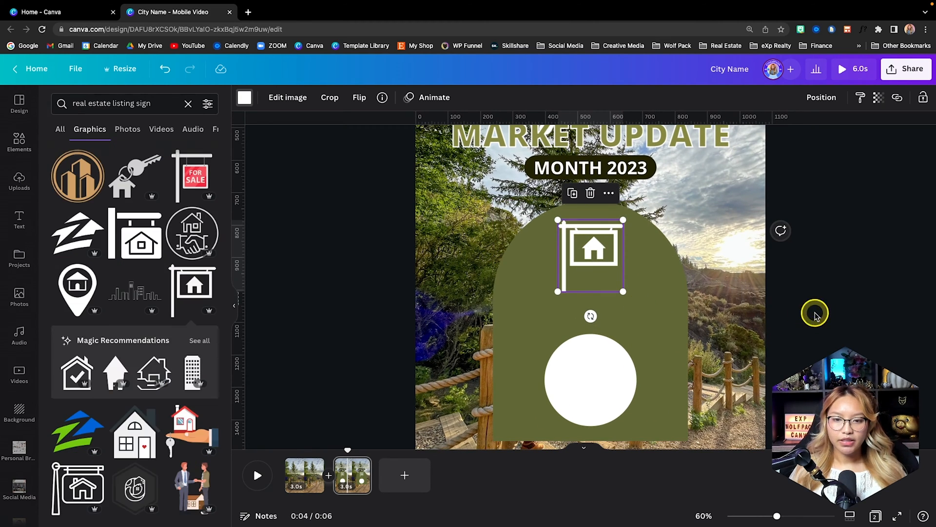
- Add a body text box below the sign graphic, format it in white Open Sans Bold and widen it
{"action": "left_click", "coordinate": [17, 228]}
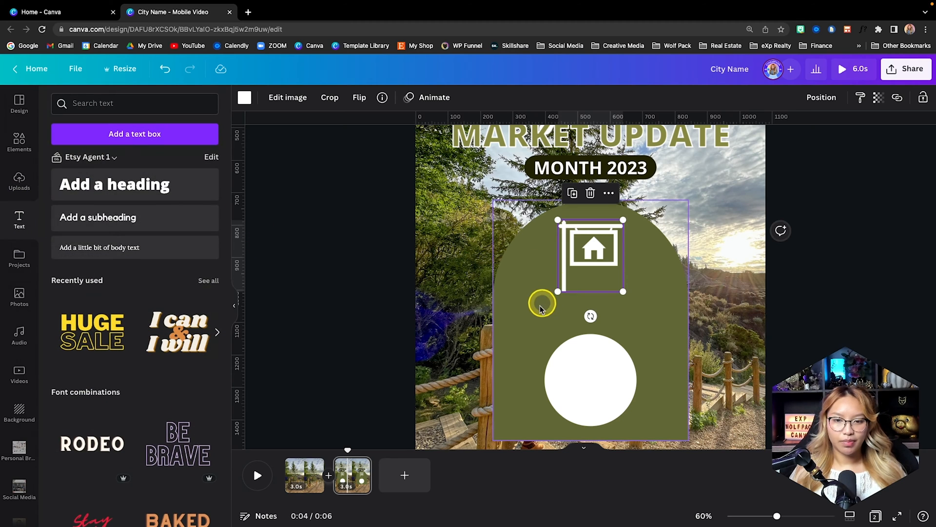
{"action": "left_click", "coordinate": [127, 258]}
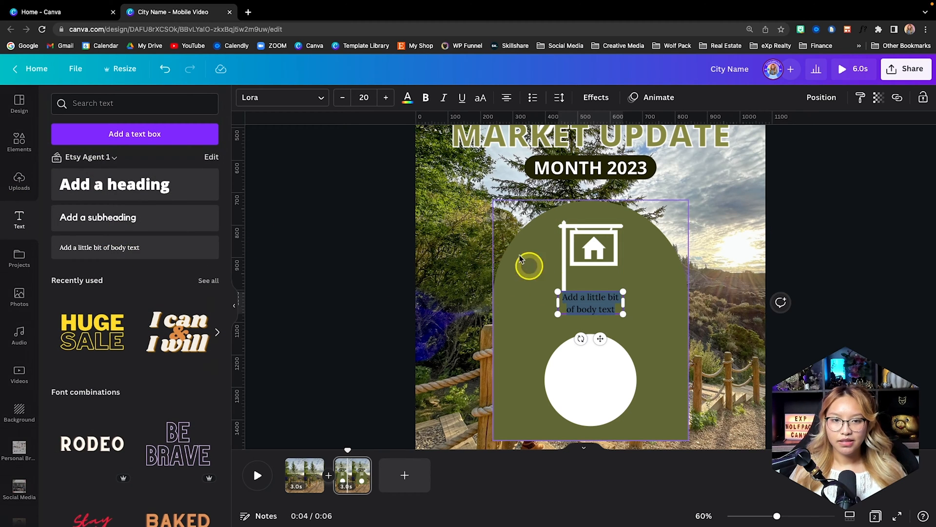
{"action": "left_click", "coordinate": [295, 101]}
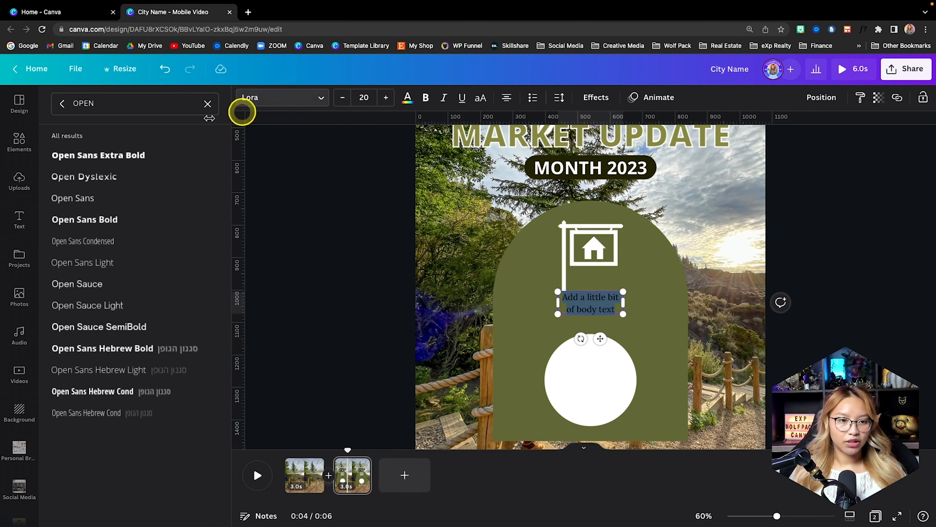
{"action": "left_click", "coordinate": [142, 217]}
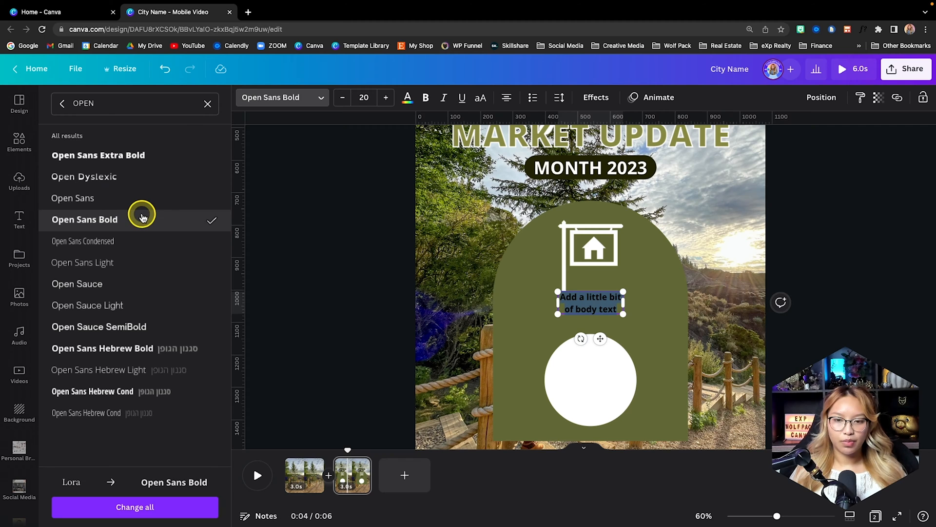
{"action": "left_click", "coordinate": [406, 98]}
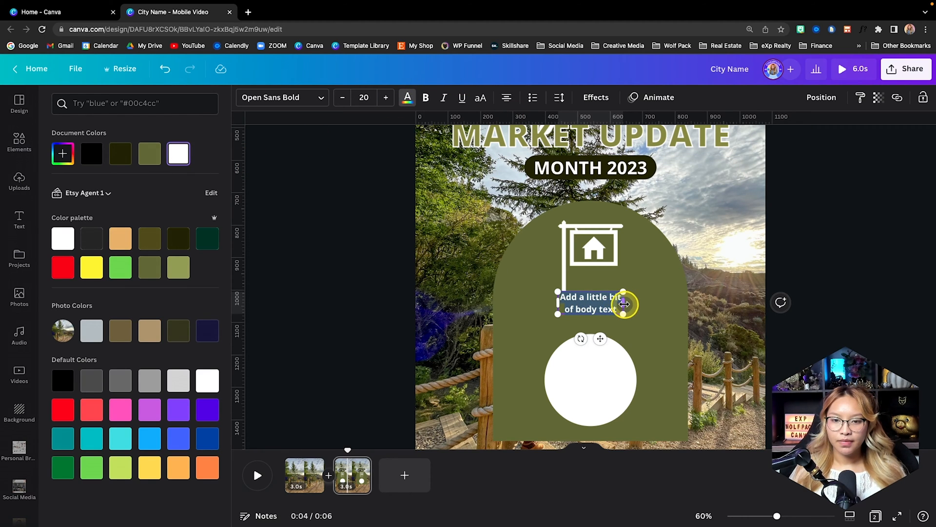
{"action": "left_click_drag", "start_coordinate": [625, 303], "coordinate": [663, 303]}
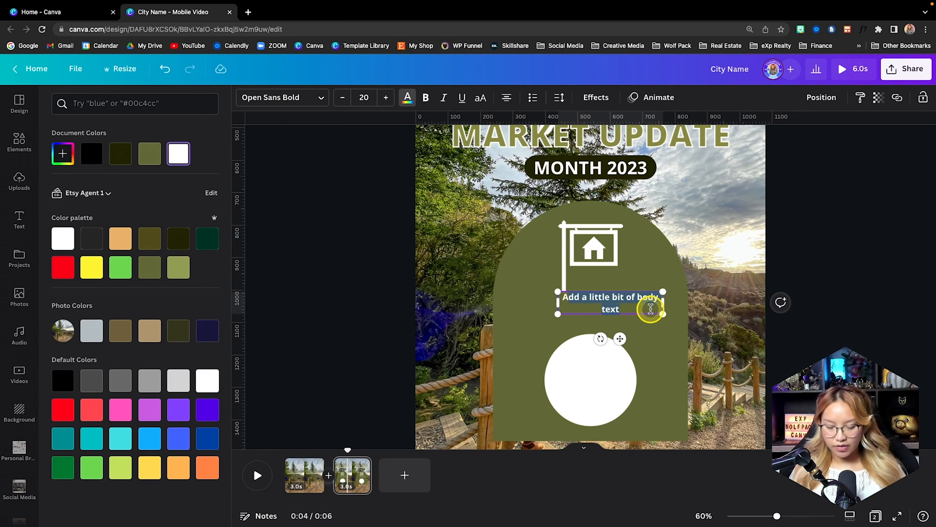
- Replace the body text with "NEW LISTINGS" and shift it back toward the centre of the arch
{"action": "key", "text": "BackSpace"}
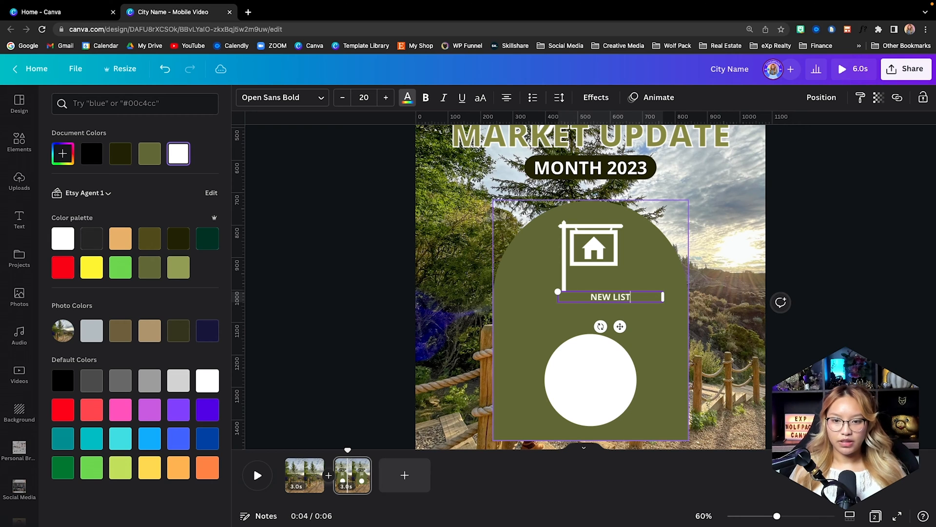
{"action": "left_click", "coordinate": [568, 186]}
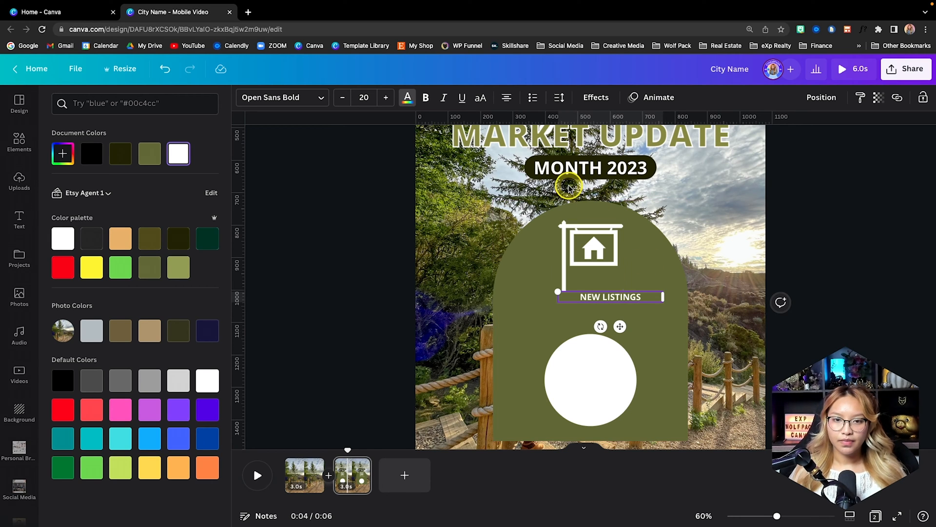
{"action": "left_click", "coordinate": [857, 318]}
{"action": "left_click", "coordinate": [593, 294]}
{"action": "left_click_drag", "start_coordinate": [623, 327], "coordinate": [587, 330]}
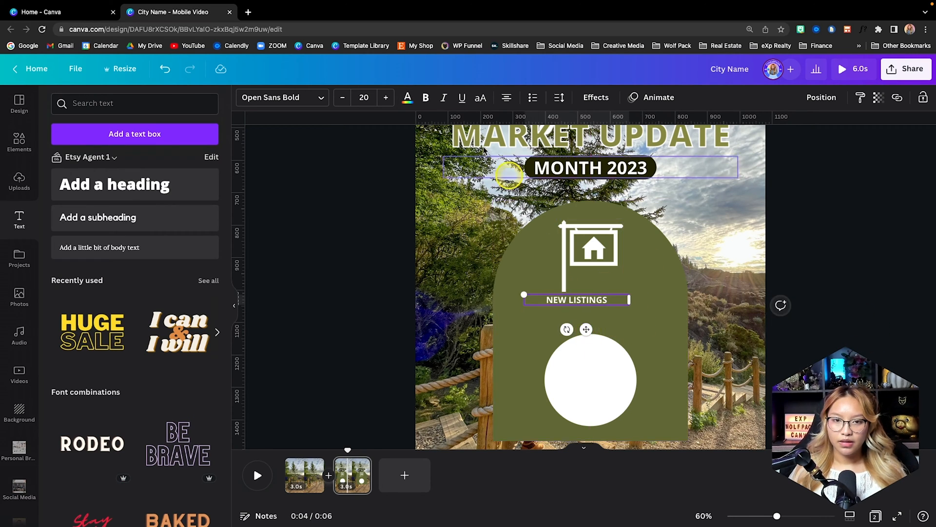
- Enlarge the "NEW LISTINGS" text to size 38.8 and centre it between the sign graphic and the white circle
{"action": "left_click", "coordinate": [371, 93]}
{"action": "left_click", "coordinate": [384, 98]}
{"action": "left_click", "coordinate": [384, 98]}
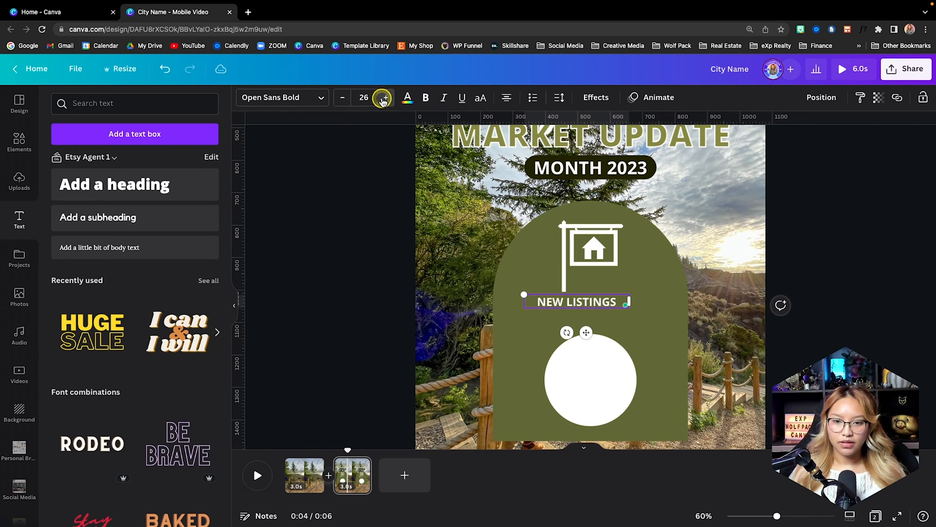
{"action": "left_click", "coordinate": [384, 98]}
{"action": "left_click", "coordinate": [384, 98]}
{"action": "left_click", "coordinate": [689, 268]}
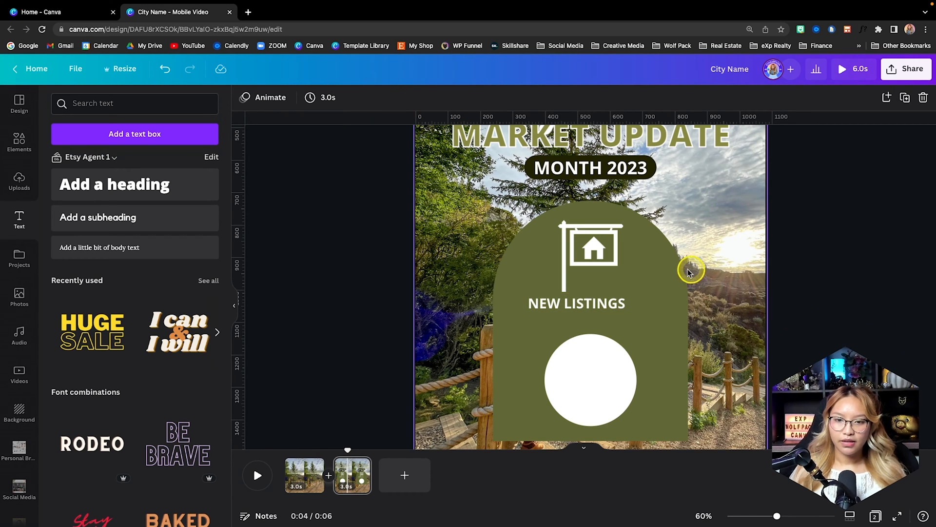
{"action": "left_click_drag", "start_coordinate": [592, 303], "coordinate": [600, 317]}
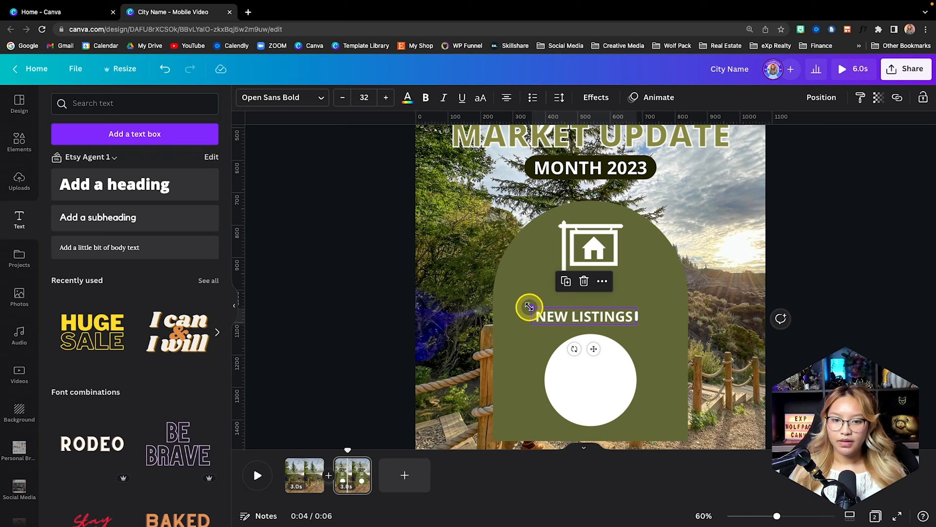
{"action": "left_click_drag", "start_coordinate": [529, 306], "coordinate": [509, 304]}
{"action": "left_click_drag", "start_coordinate": [584, 348], "coordinate": [601, 348]}
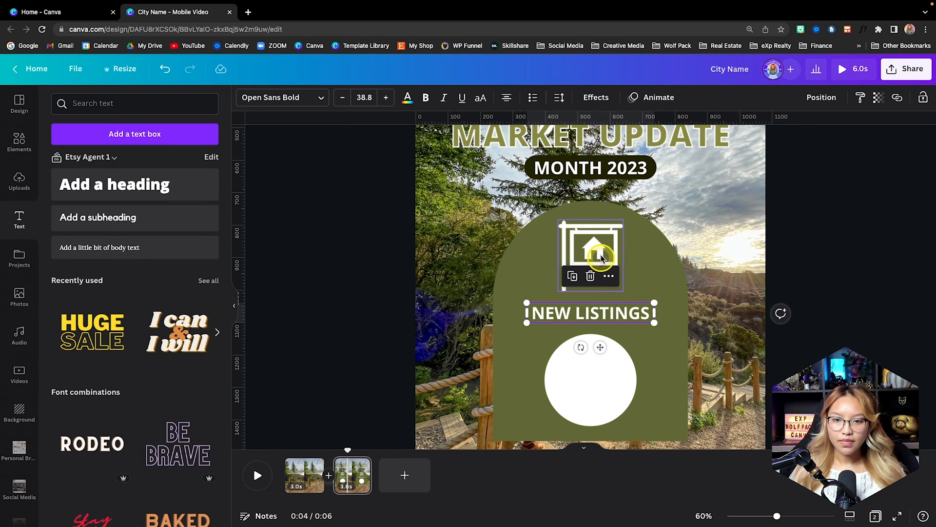
{"action": "left_click_drag", "start_coordinate": [600, 255], "coordinate": [595, 238]}
- Set the colour of the text inside the white circle to dark olive #59551b
{"action": "left_click", "coordinate": [594, 343]}
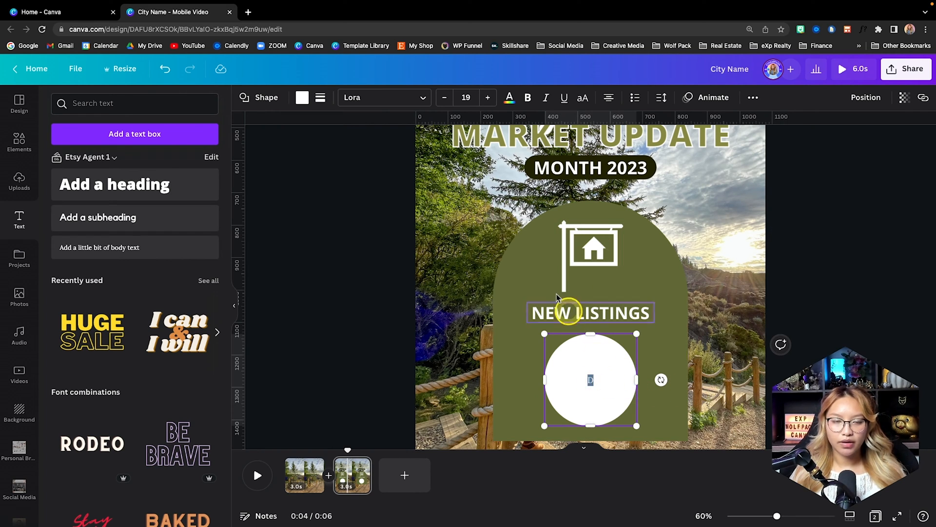
{"action": "left_click", "coordinate": [508, 98]}
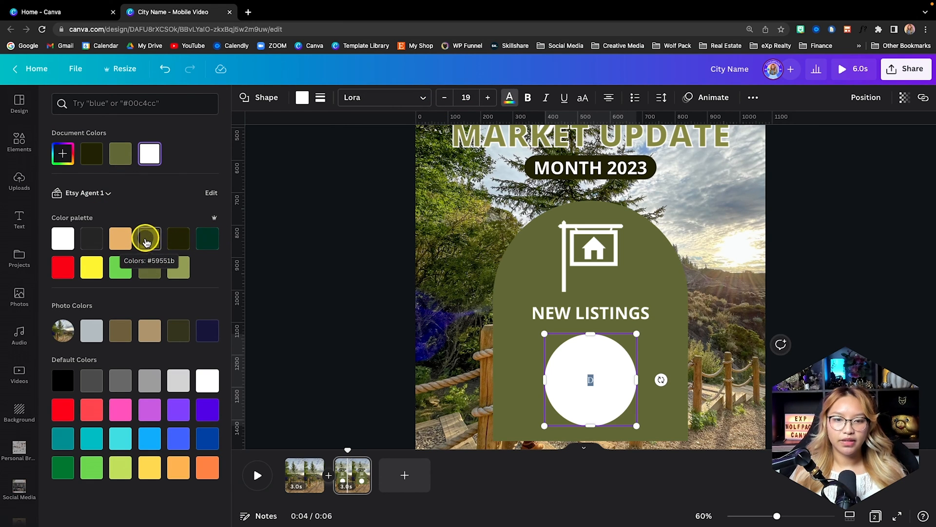
{"action": "left_click", "coordinate": [145, 239]}
{"action": "scroll", "coordinate": [671, 354], "scroll_direction": "up", "scroll_amount": 5, "text": "ctrl"}
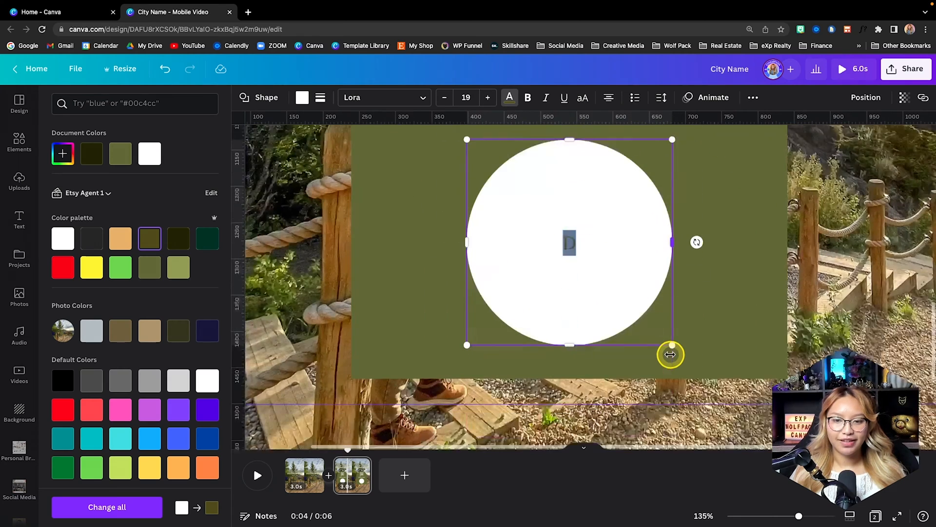
{"action": "scroll", "coordinate": [670, 354], "scroll_direction": "down", "scroll_amount": 1}
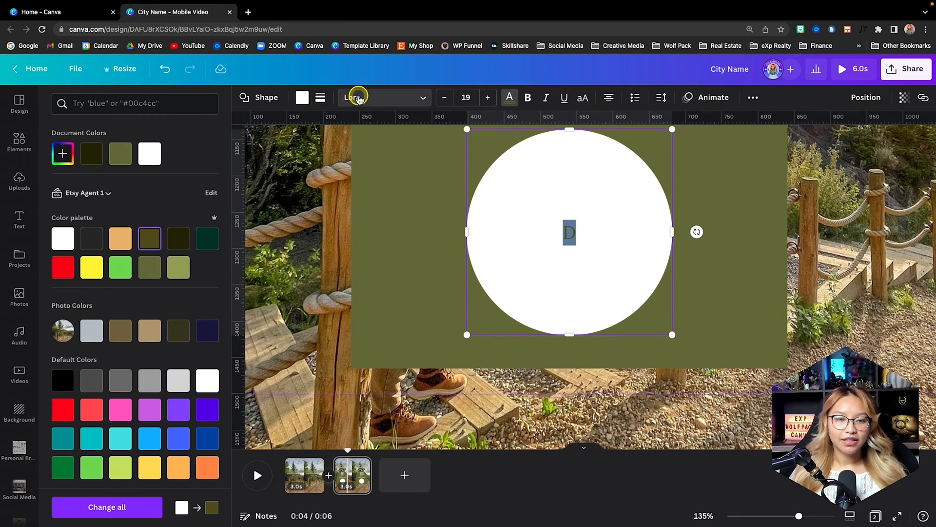
- Set the circle's text to Open Sans Bold at size 88
{"action": "left_click", "coordinate": [358, 97]}
{"action": "type", "text": "OPEN"}
{"action": "left_click", "coordinate": [98, 219]}
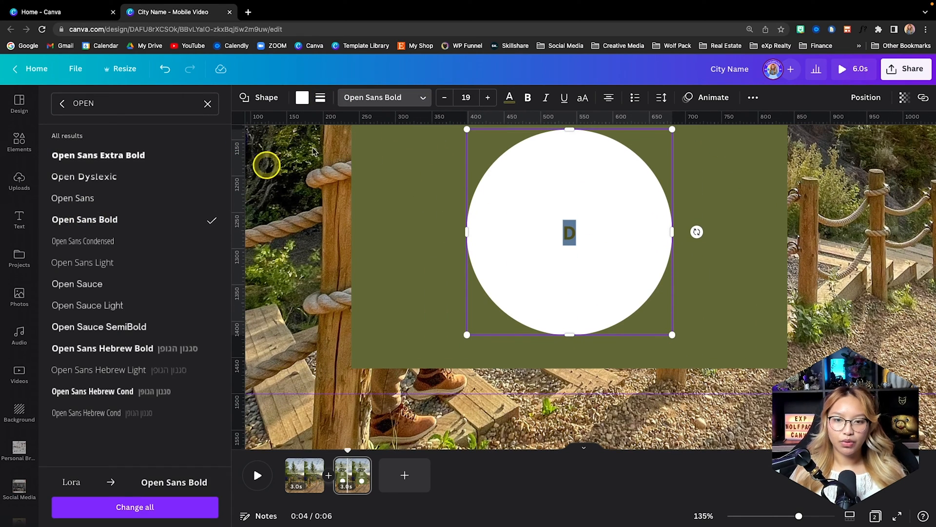
{"action": "left_click", "coordinate": [472, 97]}
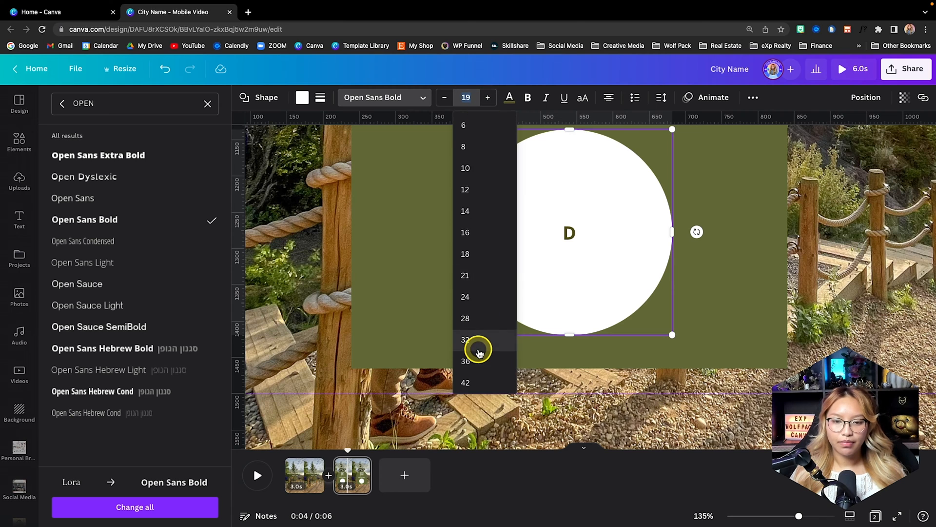
{"action": "scroll", "coordinate": [477, 349], "scroll_direction": "down", "scroll_amount": 5}
{"action": "left_click", "coordinate": [471, 292]}
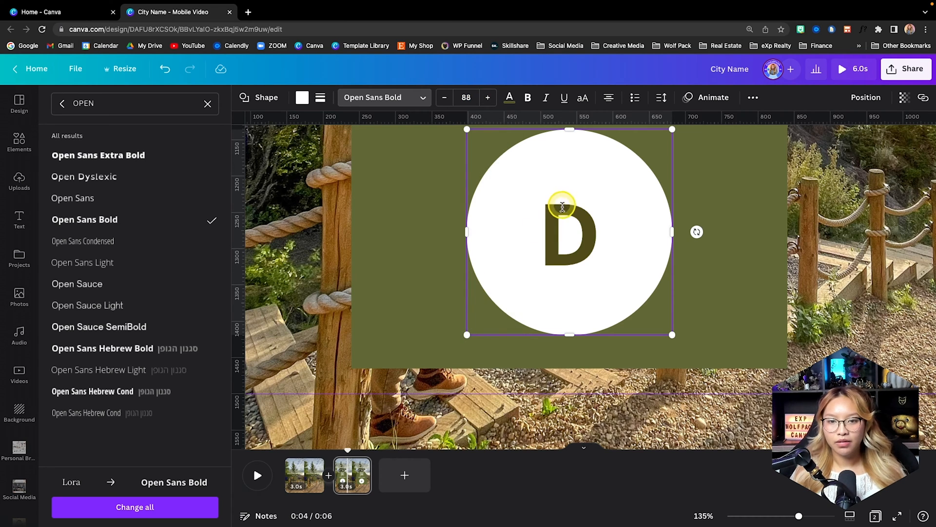
- Replace the placeholder letter in the white circle with "20" and check the finished arch layout
{"action": "left_click", "coordinate": [614, 217]}
{"action": "left_click_drag", "start_coordinate": [615, 217], "coordinate": [531, 216]}
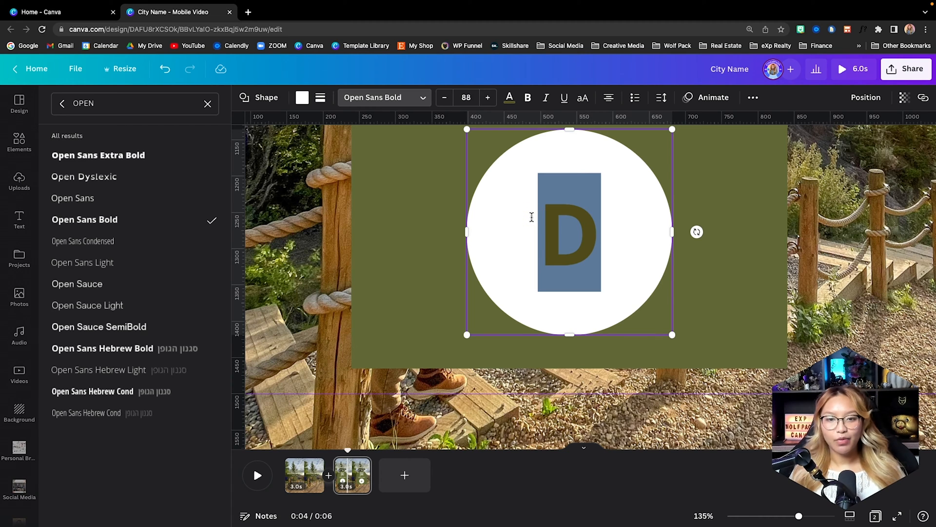
{"action": "type", "text": "20"}
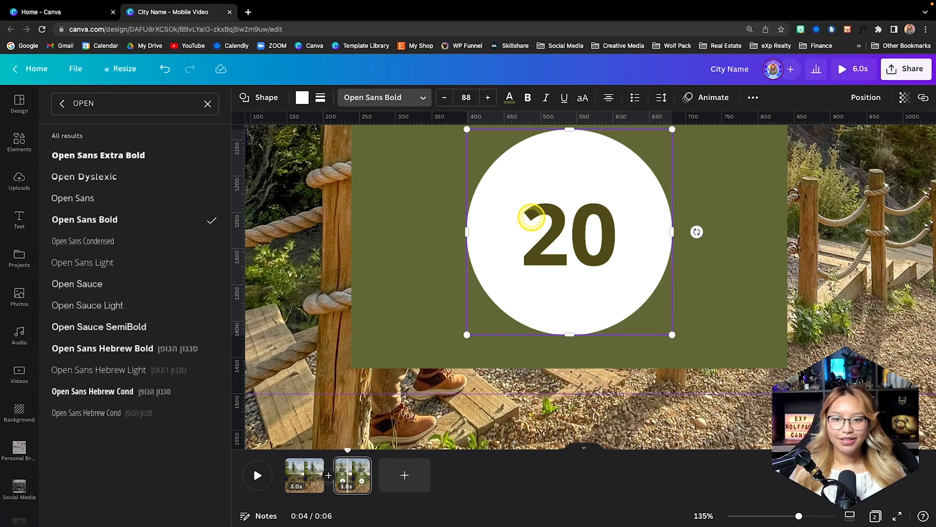
{"action": "scroll", "coordinate": [780, 283], "scroll_direction": "down", "scroll_amount": 3}
{"action": "scroll", "coordinate": [782, 287], "scroll_direction": "down", "scroll_amount": 2}
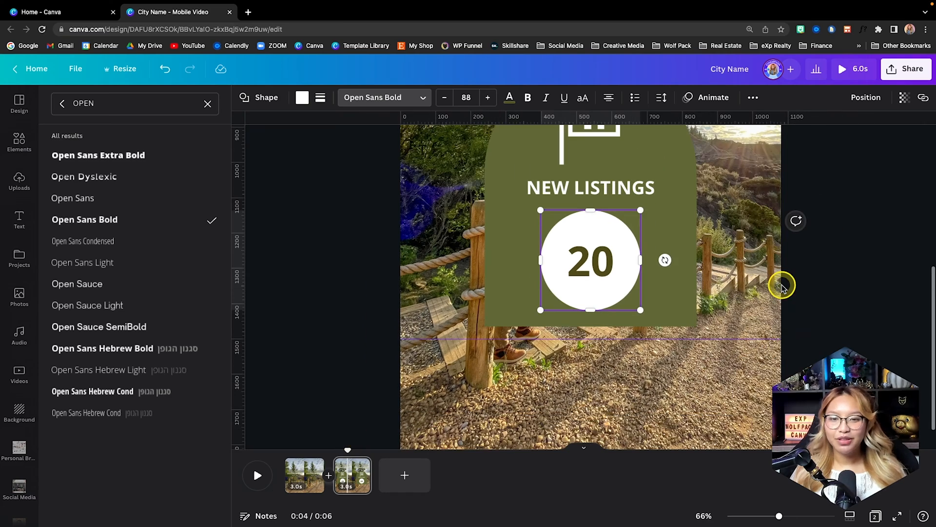
{"action": "scroll", "coordinate": [781, 288], "scroll_direction": "up", "scroll_amount": 3}
{"action": "scroll", "coordinate": [781, 286], "scroll_direction": "down", "scroll_amount": 1}
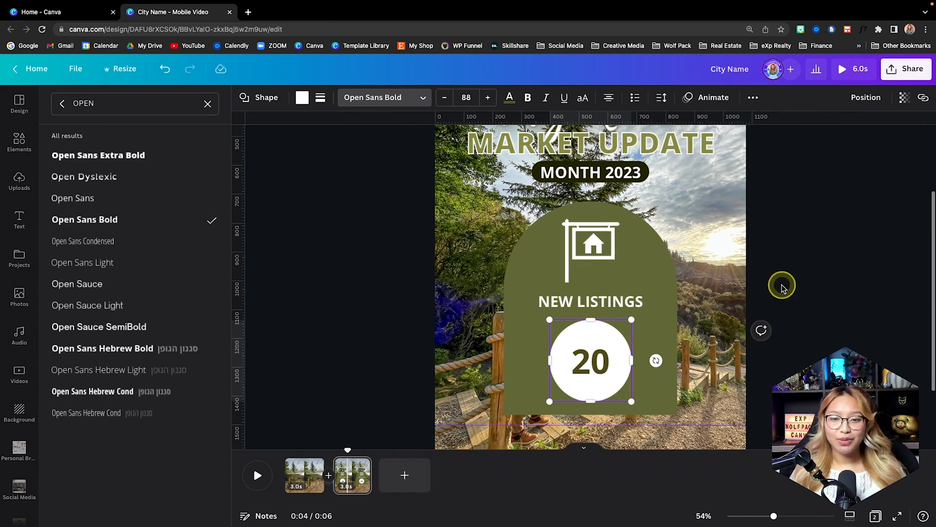
{"action": "left_click", "coordinate": [801, 324]}
{"action": "scroll", "coordinate": [802, 325], "scroll_direction": "down", "scroll_amount": 1}
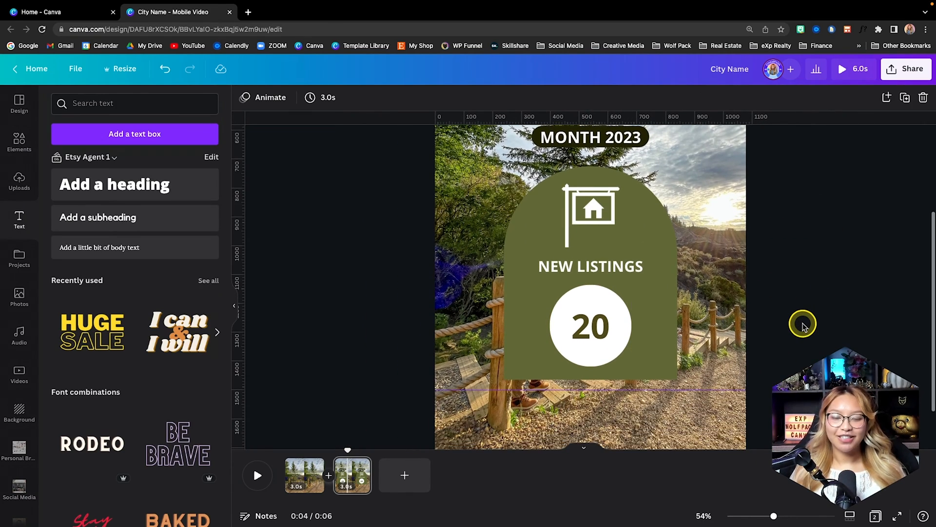
- Duplicate the "NEW LISTINGS" page three times
{"action": "scroll", "coordinate": [805, 327], "scroll_direction": "down", "scroll_amount": 3}
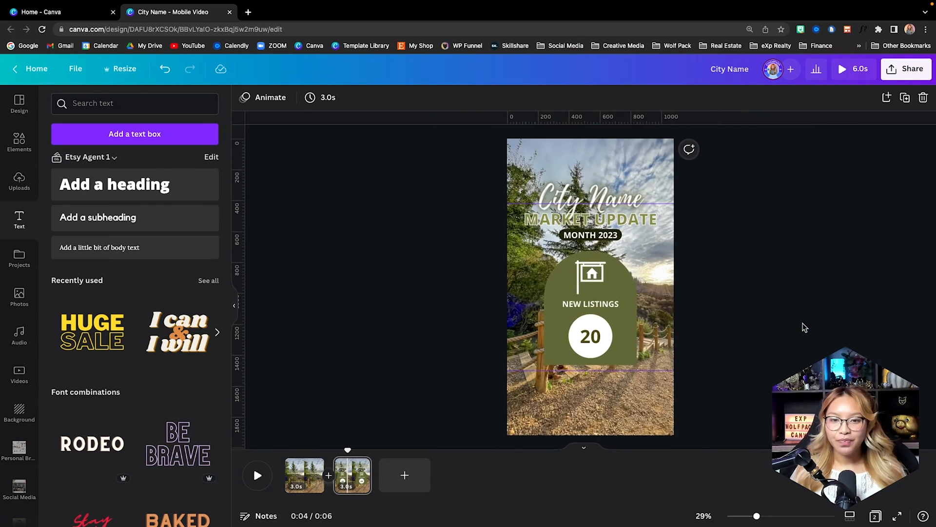
{"action": "left_click", "coordinate": [803, 324]}
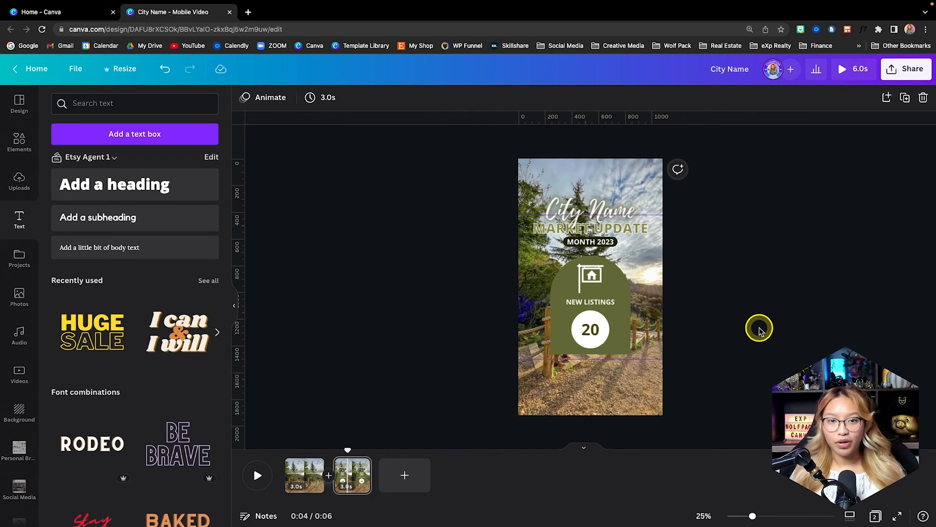
{"action": "left_click", "coordinate": [354, 478]}
{"action": "key", "text": "super+d"}
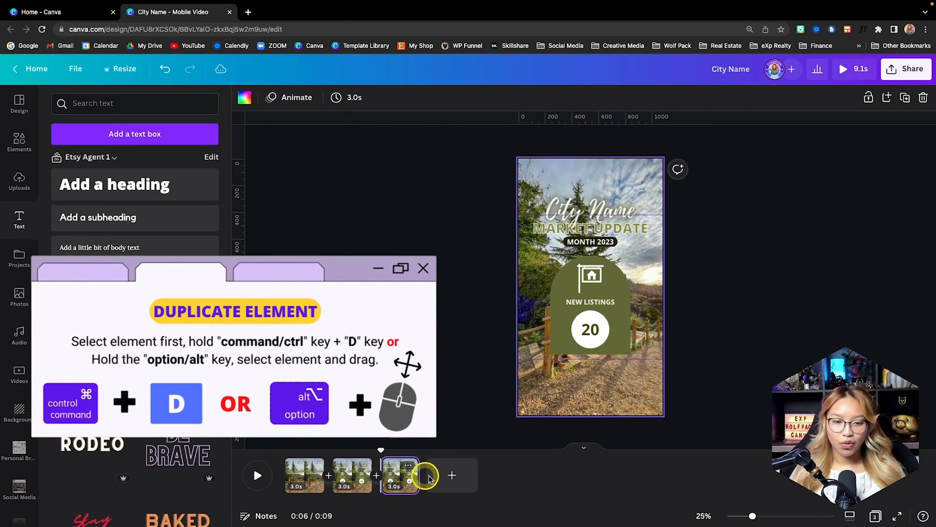
{"action": "key", "text": "super+d"}
{"action": "key", "text": "super+d"}
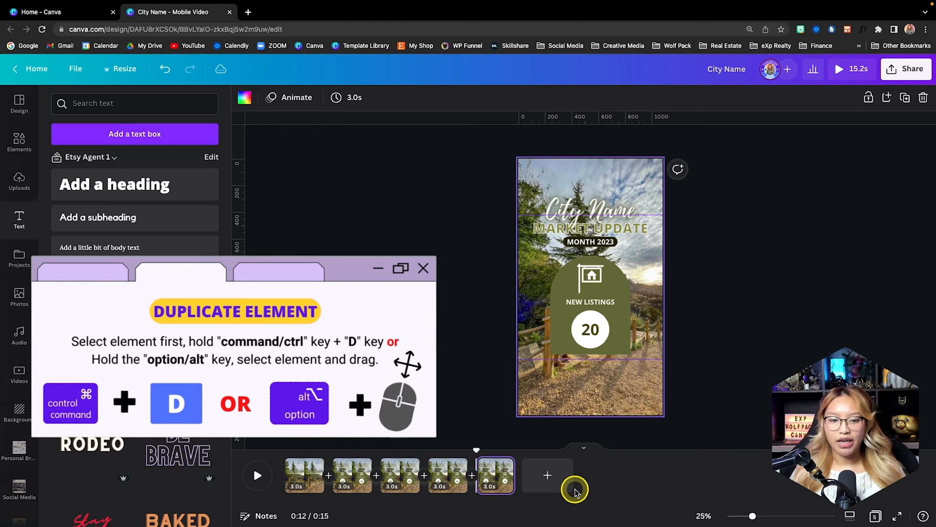
- On page 3, search the element graphics for "house icon"
{"action": "left_click", "coordinate": [399, 479]}
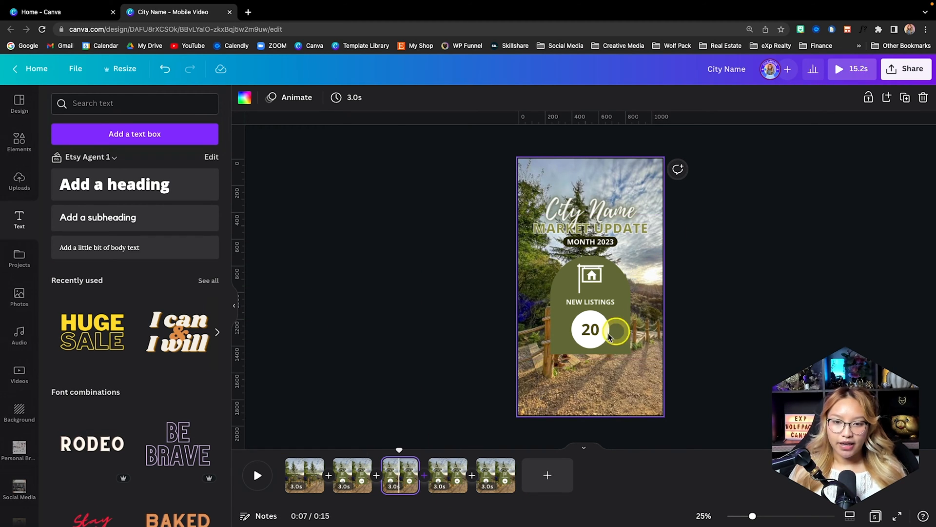
{"action": "scroll", "coordinate": [596, 282], "scroll_direction": "up", "scroll_amount": 5}
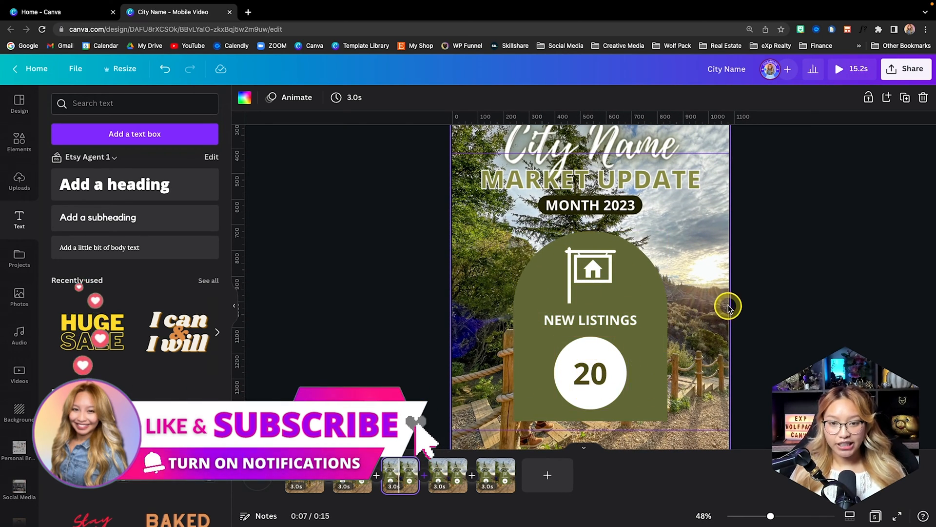
{"action": "scroll", "coordinate": [652, 270], "scroll_direction": "down", "scroll_amount": 1}
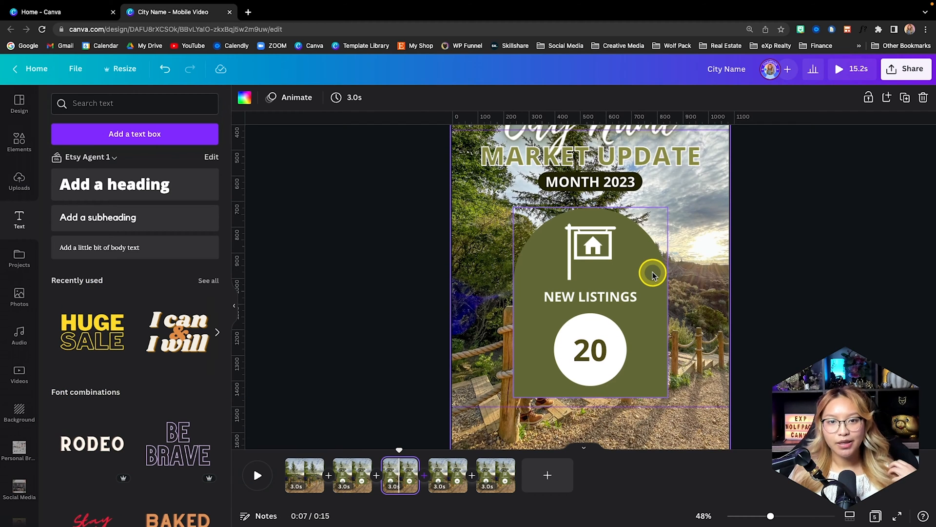
{"action": "left_click", "coordinate": [19, 141]}
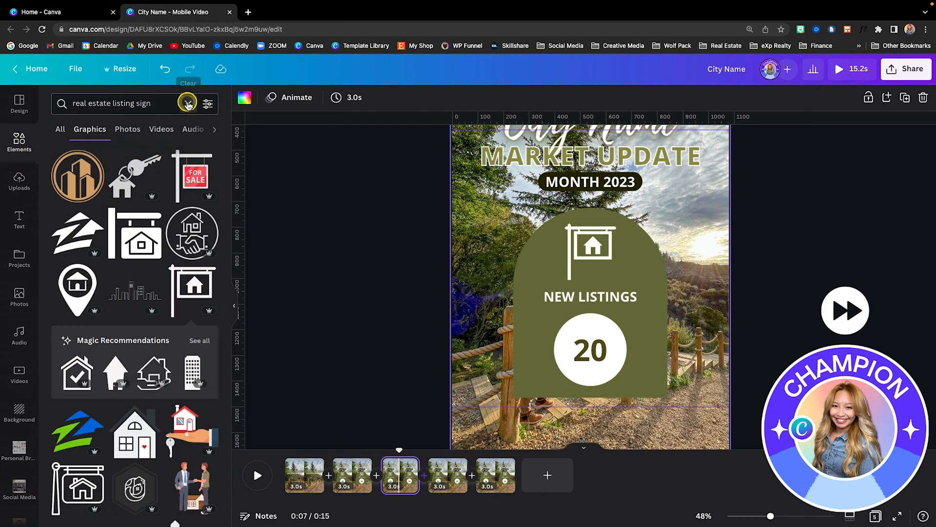
{"action": "left_click", "coordinate": [188, 101]}
{"action": "left_click", "coordinate": [148, 105]}
{"action": "type", "text": "house"}
{"action": "left_click", "coordinate": [76, 154]}
{"action": "left_click", "coordinate": [208, 186]}
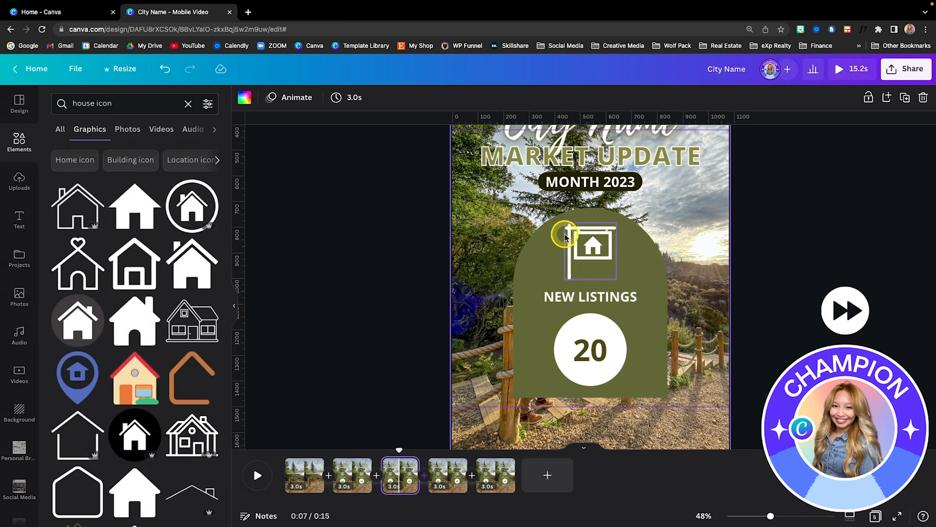
- Replace the sign graphic on page 3 with the heart-topped house icon, coloured white and sized to fit centred above the label
{"action": "left_click", "coordinate": [566, 234]}
{"action": "key", "text": "Delete"}
{"action": "left_click", "coordinate": [82, 261]}
{"action": "left_click", "coordinate": [244, 98]}
{"action": "left_click", "coordinate": [207, 154]}
{"action": "scroll", "coordinate": [686, 355], "scroll_direction": "up", "scroll_amount": 5}
{"action": "scroll", "coordinate": [641, 320], "scroll_direction": "down", "scroll_amount": 3}
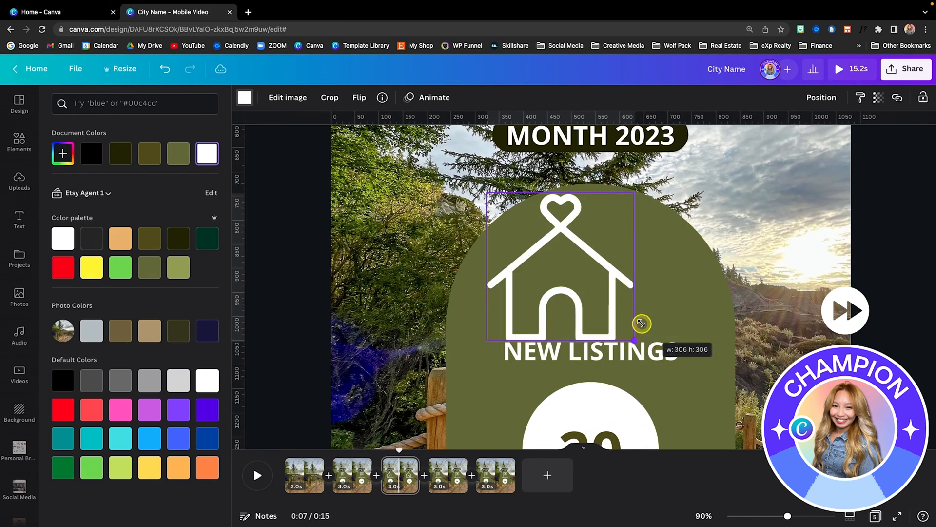
{"action": "scroll", "coordinate": [652, 325], "scroll_direction": "down", "scroll_amount": 2}
{"action": "left_click", "coordinate": [653, 322]}
- Change the "NEW LISTINGS" label under the house icon to "HOMES SOLD"
{"action": "left_click_drag", "start_coordinate": [656, 299], "coordinate": [530, 298]}
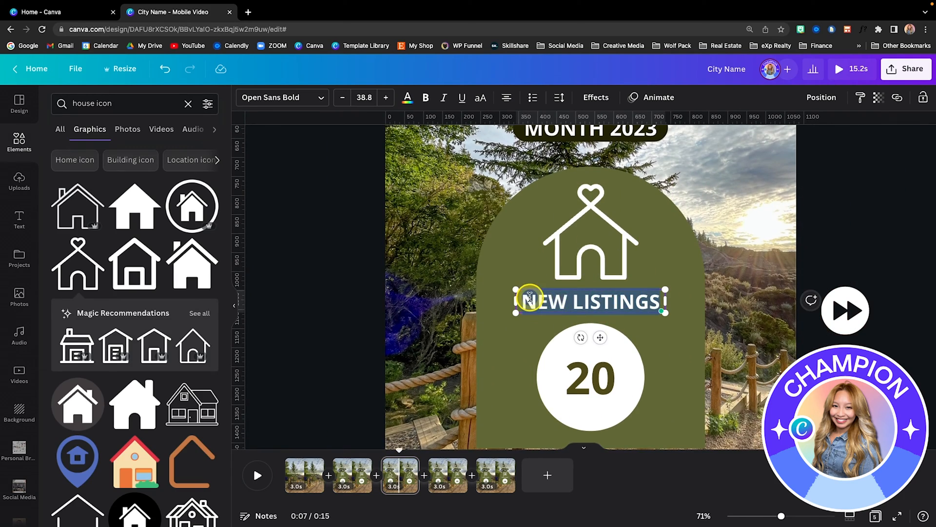
{"action": "type", "text": "HOMES SOLD"}
{"action": "left_click", "coordinate": [852, 287]}
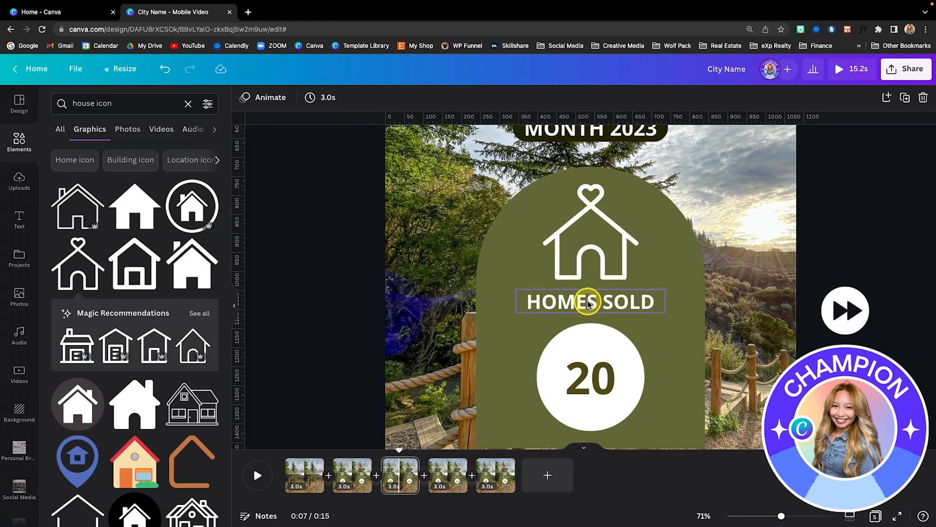
{"action": "left_click_drag", "start_coordinate": [587, 298], "coordinate": [591, 306]}
- On page 4, search the element graphics for "PRICE TAG"
{"action": "scroll", "coordinate": [627, 334], "scroll_direction": "down", "scroll_amount": 1}
{"action": "scroll", "coordinate": [634, 351], "scroll_direction": "down", "scroll_amount": 6}
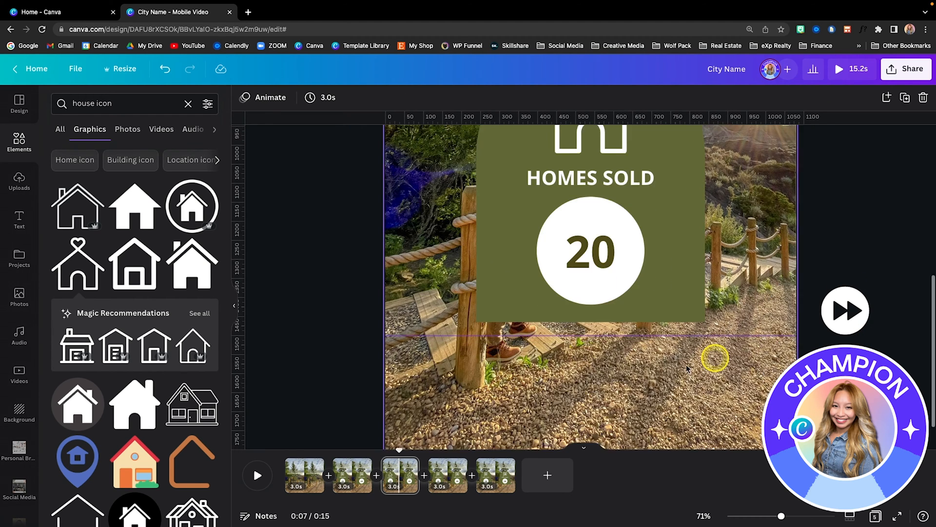
{"action": "left_click", "coordinate": [188, 103]}
{"action": "type", "text": "PRICE TAG"}
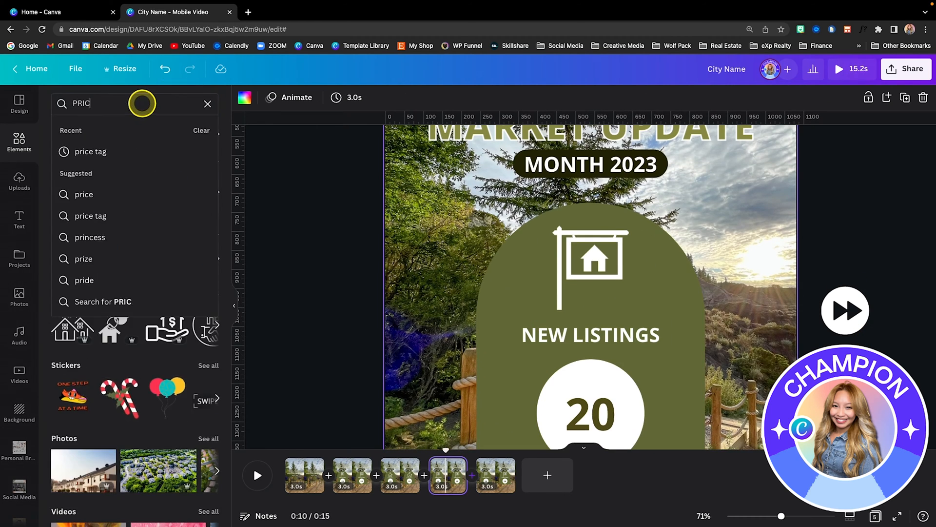
{"action": "key", "text": "Return"}
{"action": "scroll", "coordinate": [148, 318], "scroll_direction": "down", "scroll_amount": 3}
- Add the grey double price tag graphic to page 4 and colour it white
{"action": "left_click", "coordinate": [81, 301]}
{"action": "left_click", "coordinate": [244, 97]}
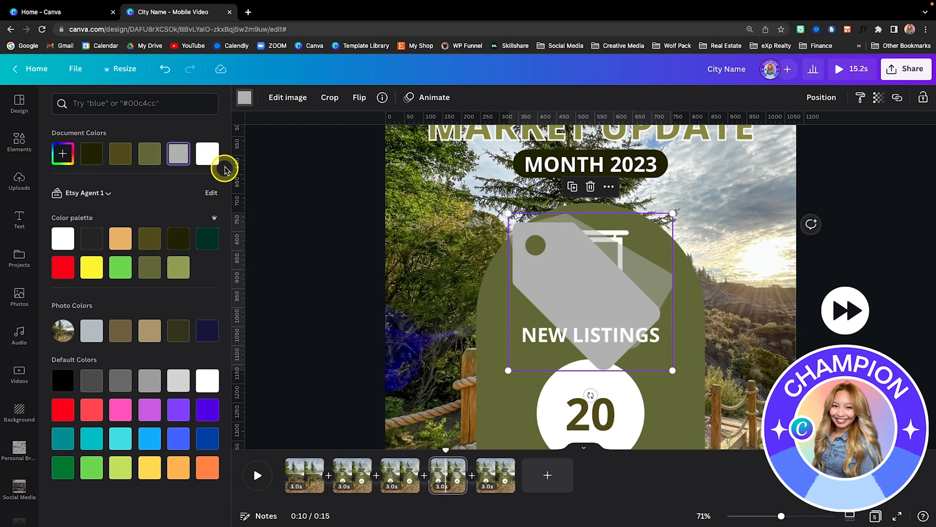
{"action": "left_click", "coordinate": [207, 153]}
- Delete page 4's sign graphic, and shrink the price tag to fit centred in its place above the label
{"action": "left_click_drag", "start_coordinate": [593, 273], "coordinate": [588, 337]}
{"action": "right_click", "coordinate": [597, 327]}
{"action": "left_click", "coordinate": [627, 229]}
{"action": "left_click", "coordinate": [557, 230]}
{"action": "left_click", "coordinate": [582, 325]}
{"action": "left_click_drag", "start_coordinate": [668, 428], "coordinate": [586, 348]}
{"action": "left_click_drag", "start_coordinate": [546, 310], "coordinate": [591, 267]}
- Change page 4's label to "AVERAGE SALE PRICE" and move it up with a slightly smaller price tag to make room above the circle
{"action": "double_click", "coordinate": [638, 336]}
{"action": "type", "text": "AVERAGE SALE PROC"}
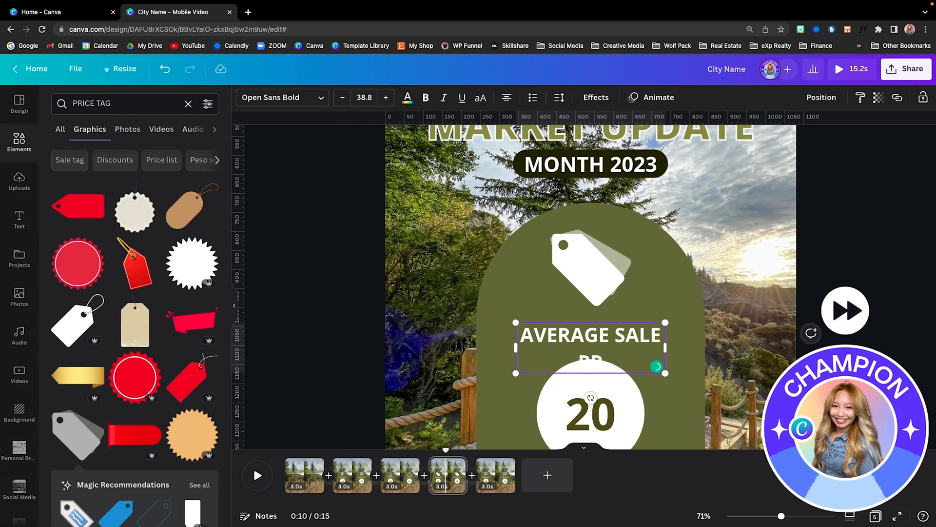
{"action": "scroll", "coordinate": [837, 315], "scroll_direction": "down", "scroll_amount": 2}
{"action": "mouse_move", "coordinate": [604, 199]}
{"action": "left_mouse_down"}
{"action": "mouse_move", "coordinate": [604, 184]}
{"action": "mouse_move", "coordinate": [618, 194]}
{"action": "left_mouse_up"}
{"action": "left_click_drag", "start_coordinate": [590, 165], "coordinate": [596, 168]}
{"action": "left_click_drag", "start_coordinate": [636, 264], "coordinate": [636, 241]}
- Replace the "20" in the white circle with "$350,000" and widen the shape into a centred oval that fits the price on one line
{"action": "left_click", "coordinate": [602, 330]}
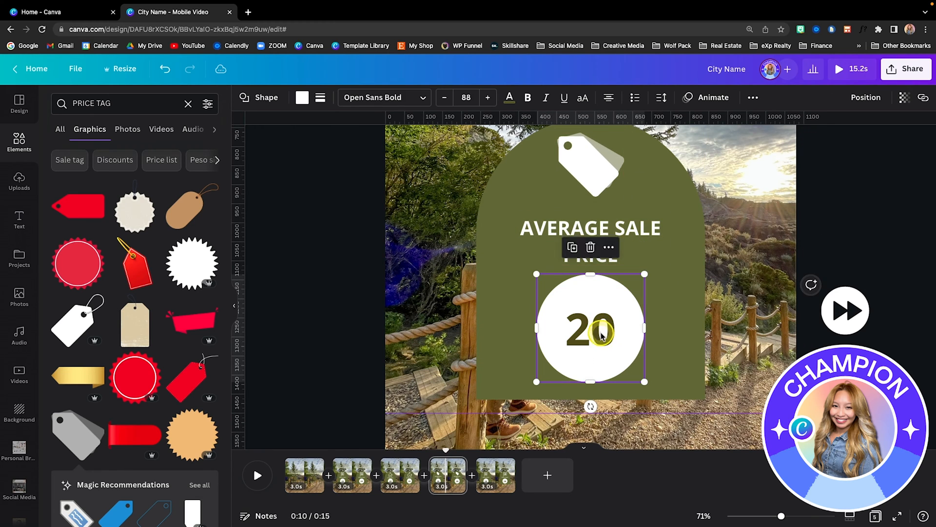
{"action": "double_click", "coordinate": [602, 330]}
{"action": "type", "text": "$350,000"}
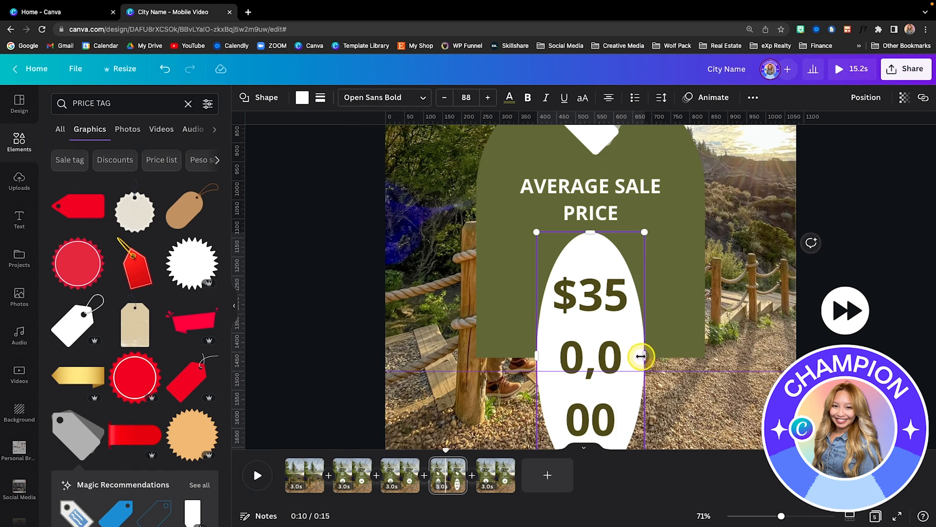
{"action": "left_click_drag", "start_coordinate": [642, 356], "coordinate": [896, 366]}
{"action": "left_click_drag", "start_coordinate": [716, 349], "coordinate": [621, 283]}
{"action": "left_click", "coordinate": [888, 312]}
{"action": "scroll", "coordinate": [888, 312], "scroll_direction": "down", "scroll_amount": 4}
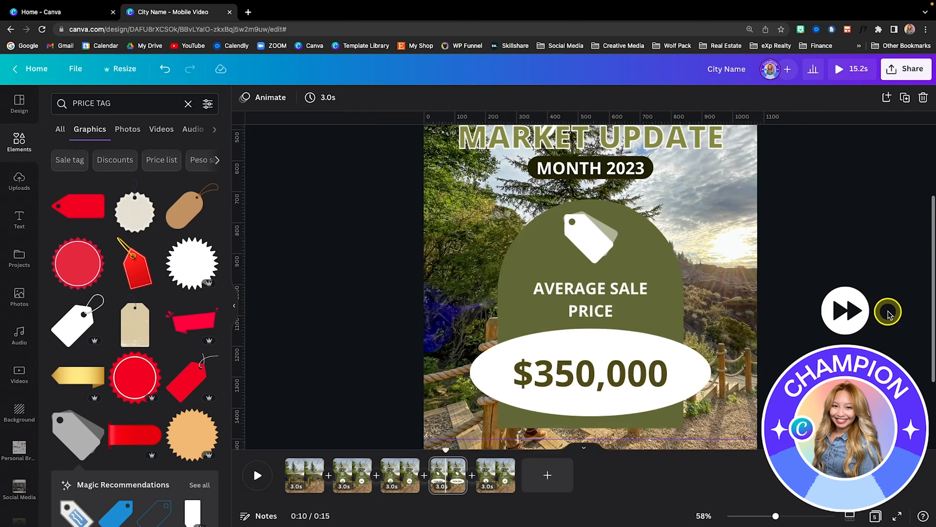
- On page 5, search the element graphics for "CALENDAR"
{"action": "left_click", "coordinate": [494, 480]}
{"action": "scroll", "coordinate": [661, 291], "scroll_direction": "up", "scroll_amount": 2}
{"action": "left_click_drag", "start_coordinate": [122, 104], "coordinate": [66, 104]}
{"action": "type", "text": "CALENDAR"}
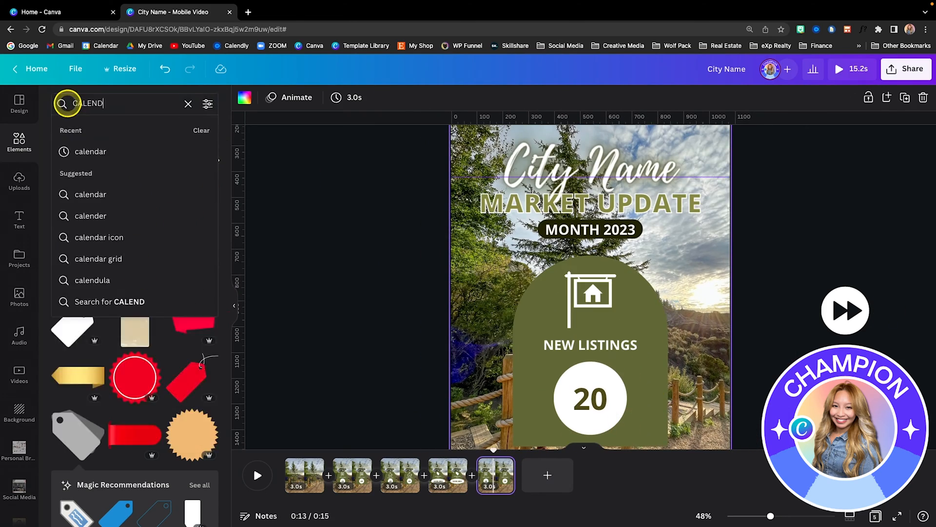
{"action": "key", "text": "Return"}
- Replace the sign graphic on page 5 with the black calendar icon with square dots and colour it white
{"action": "left_click", "coordinate": [604, 298]}
{"action": "key", "text": "Delete"}
{"action": "scroll", "coordinate": [604, 297], "scroll_direction": "up", "scroll_amount": 4}
{"action": "left_click", "coordinate": [123, 190]}
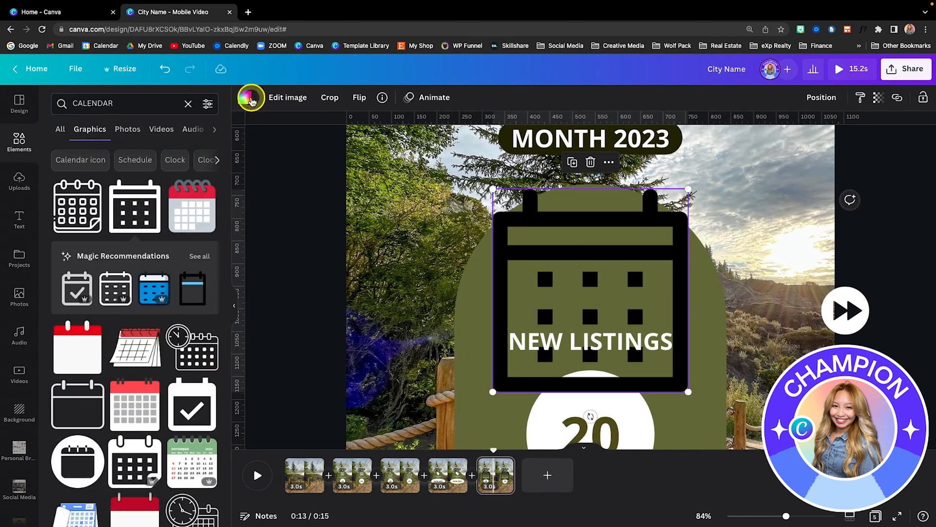
{"action": "left_click", "coordinate": [248, 97]}
{"action": "left_click", "coordinate": [209, 153]}
- Shrink the calendar icon and centre it in the upper part of the green arch above the label
{"action": "left_click_drag", "start_coordinate": [493, 390], "coordinate": [618, 261]}
{"action": "left_click_drag", "start_coordinate": [653, 226], "coordinate": [589, 249]}
{"action": "left_click_drag", "start_coordinate": [625, 286], "coordinate": [634, 295]}
{"action": "left_click_drag", "start_coordinate": [608, 258], "coordinate": [603, 265]}
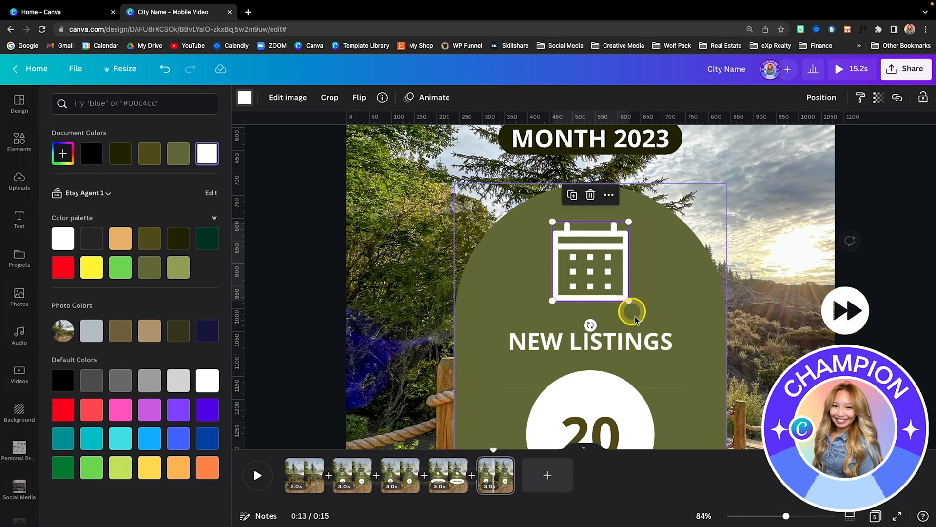
- Change page 5's label to "DAYS ON MARKET", widened to one centred line, and slightly enlarge the calendar icon
{"action": "left_click", "coordinate": [672, 342]}
{"action": "left_click_drag", "start_coordinate": [672, 342], "coordinate": [502, 335]}
{"action": "type", "text": "DAYS ON MARKET"}
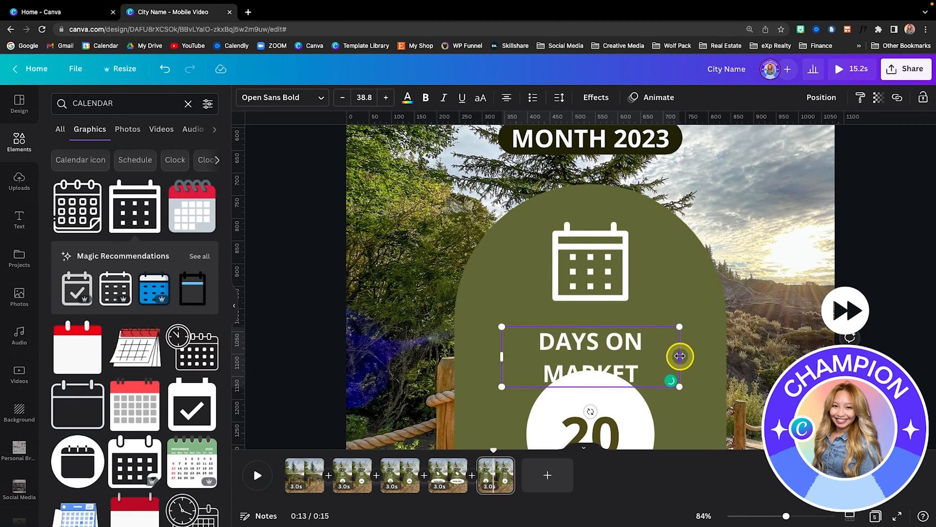
{"action": "left_click_drag", "start_coordinate": [680, 356], "coordinate": [720, 351]}
{"action": "left_click_drag", "start_coordinate": [621, 378], "coordinate": [600, 376]}
{"action": "left_click", "coordinate": [602, 276]}
{"action": "left_click_drag", "start_coordinate": [629, 301], "coordinate": [633, 306]}
- Replace the number in page 5's white circle with "45"
{"action": "scroll", "coordinate": [603, 410], "scroll_direction": "down", "scroll_amount": 1}
{"action": "double_click", "coordinate": [604, 397]}
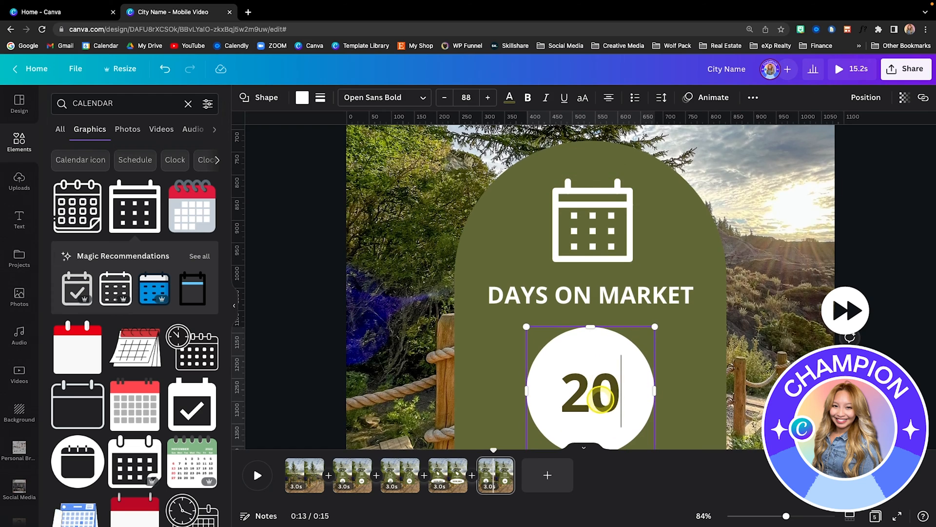
{"action": "key", "text": "BackSpace"}
{"action": "key", "text": "BackSpace"}
{"action": "type", "text": "45"}
{"action": "left_click", "coordinate": [902, 277]}
{"action": "scroll", "coordinate": [805, 254], "scroll_direction": "down", "scroll_amount": 5}
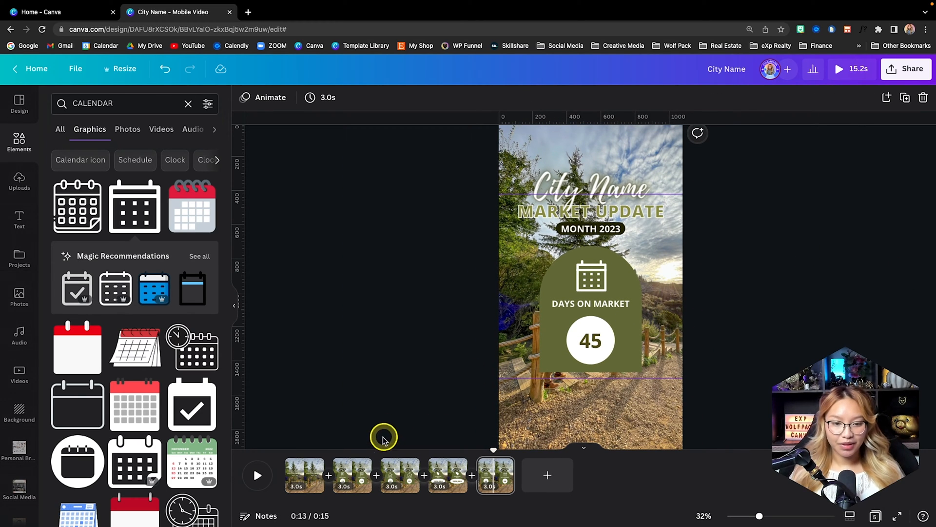
- Review the statistics pages, and add a blank page after them with the palette's dark green as background
{"action": "left_click", "coordinate": [352, 480]}
{"action": "key", "text": "Right"}
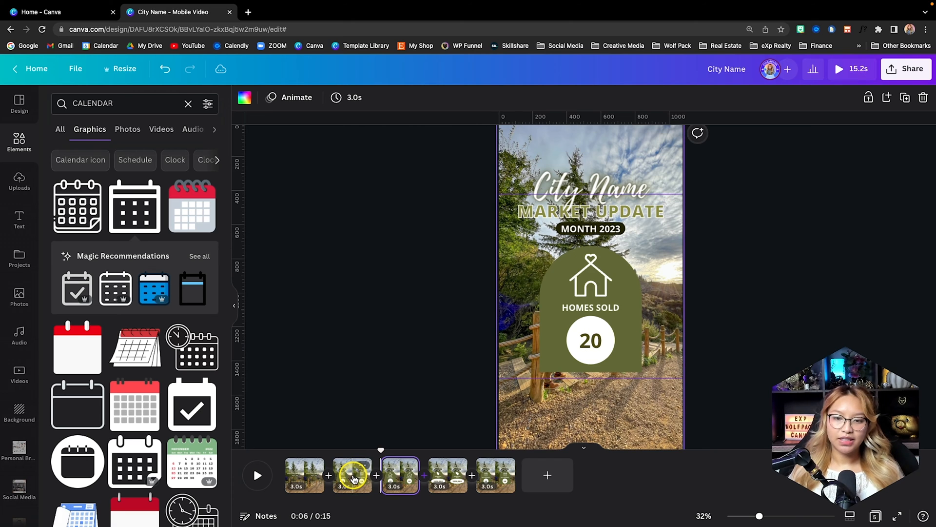
{"action": "key", "text": "Right"}
{"action": "key", "text": "Right"}
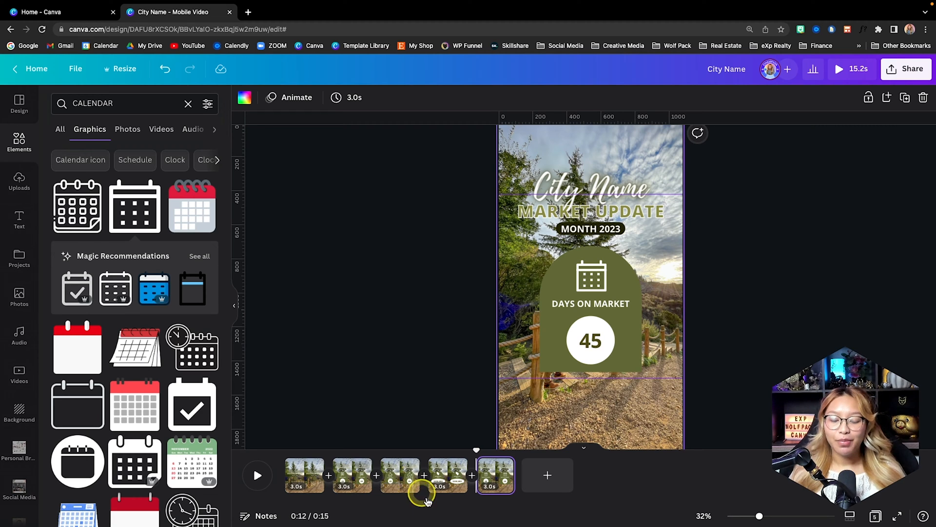
{"action": "left_click", "coordinate": [536, 481]}
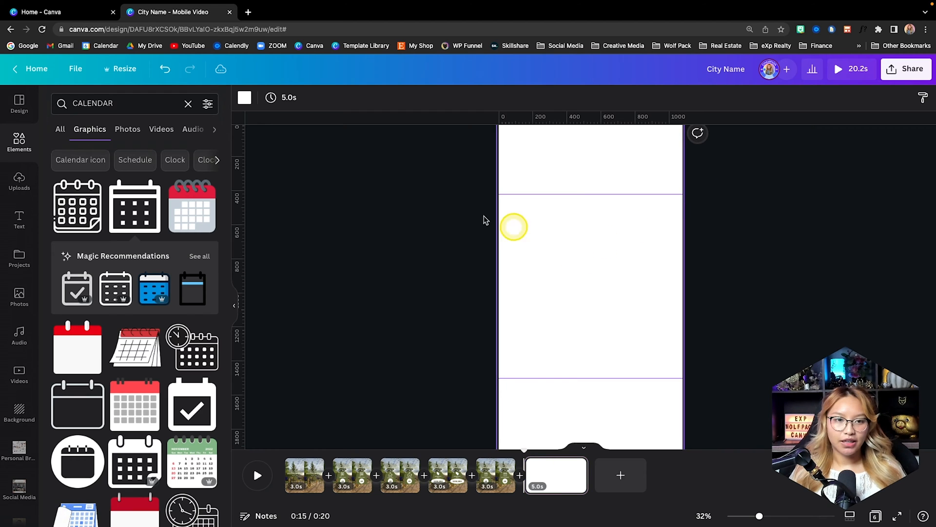
{"action": "left_click", "coordinate": [242, 99]}
{"action": "left_click", "coordinate": [207, 238]}
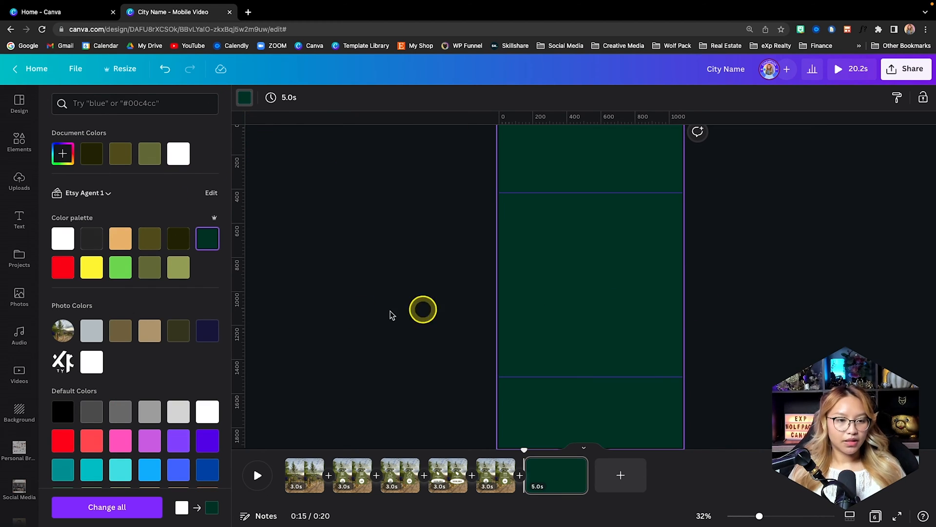
- Search the elements for "gradient" and show all matching graphics
{"action": "left_click", "coordinate": [21, 146]}
{"action": "left_click", "coordinate": [138, 108]}
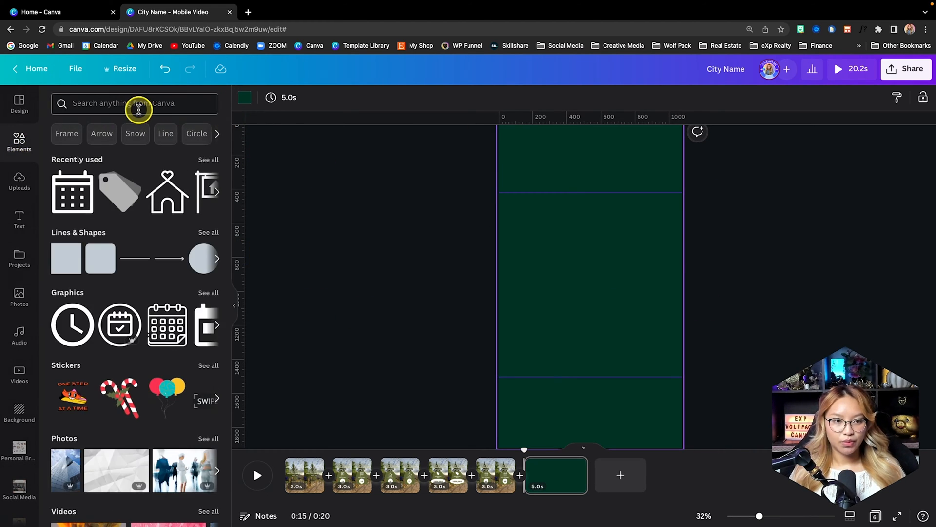
{"action": "type", "text": "gradient"}
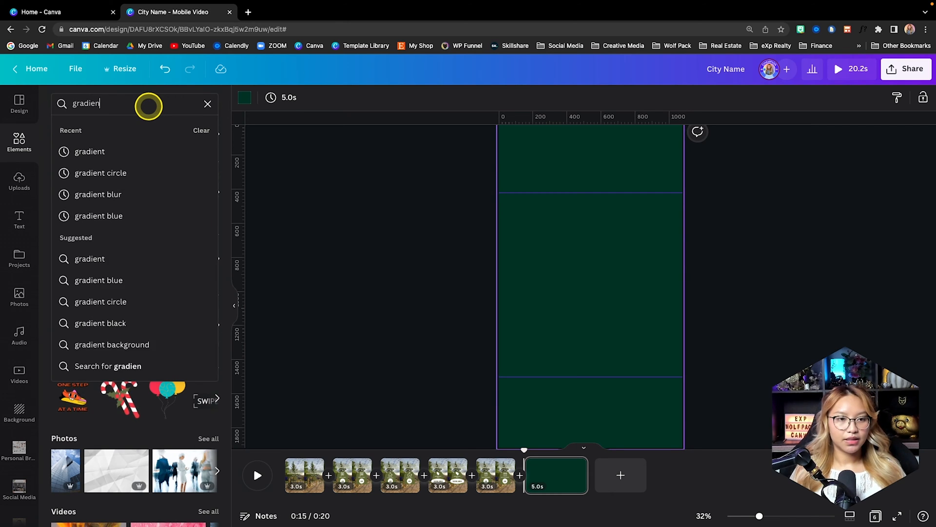
{"action": "key", "text": "Return"}
{"action": "scroll", "coordinate": [73, 229], "scroll_direction": "right", "scroll_amount": 3}
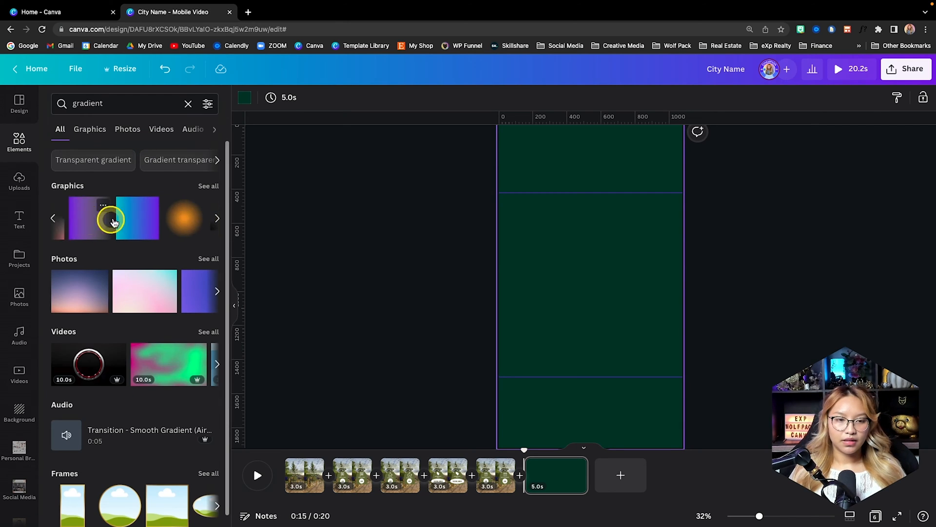
{"action": "left_click", "coordinate": [208, 186]}
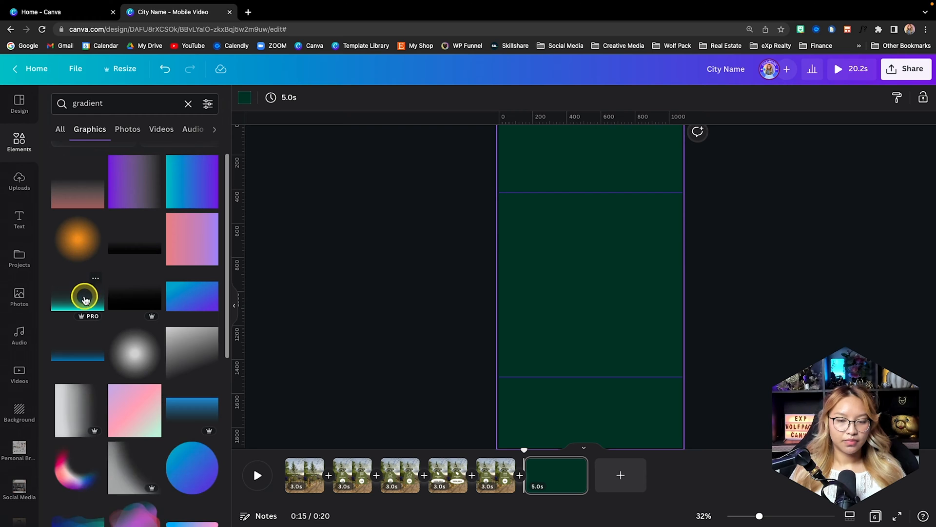
- Add the teal fade gradient along the bottom of the green page, enlarge it past the page's width, and recolour it light orange
{"action": "left_click", "coordinate": [84, 298]}
{"action": "left_click_drag", "start_coordinate": [580, 304], "coordinate": [529, 430]}
{"action": "scroll", "coordinate": [630, 382], "scroll_direction": "down", "scroll_amount": 3}
{"action": "left_click_drag", "start_coordinate": [546, 380], "coordinate": [818, 202]}
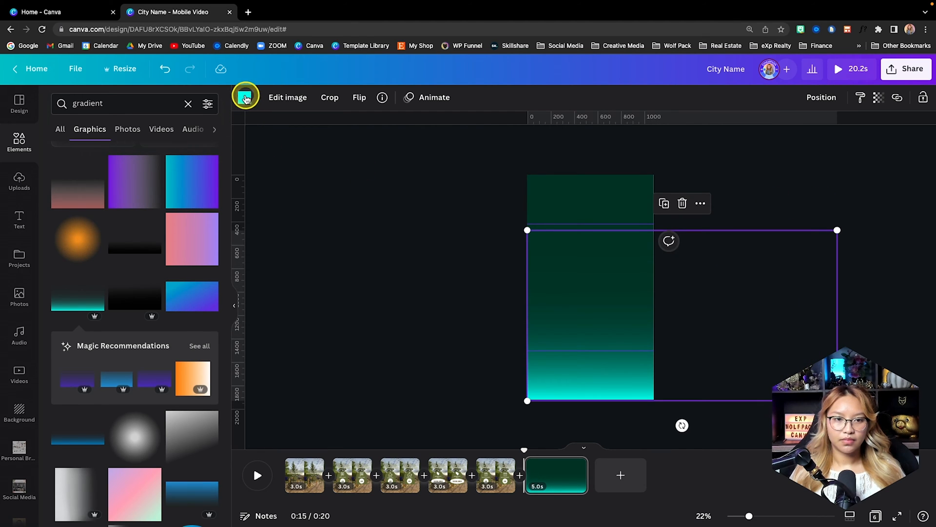
{"action": "left_click", "coordinate": [246, 97]}
{"action": "left_click", "coordinate": [124, 268]}
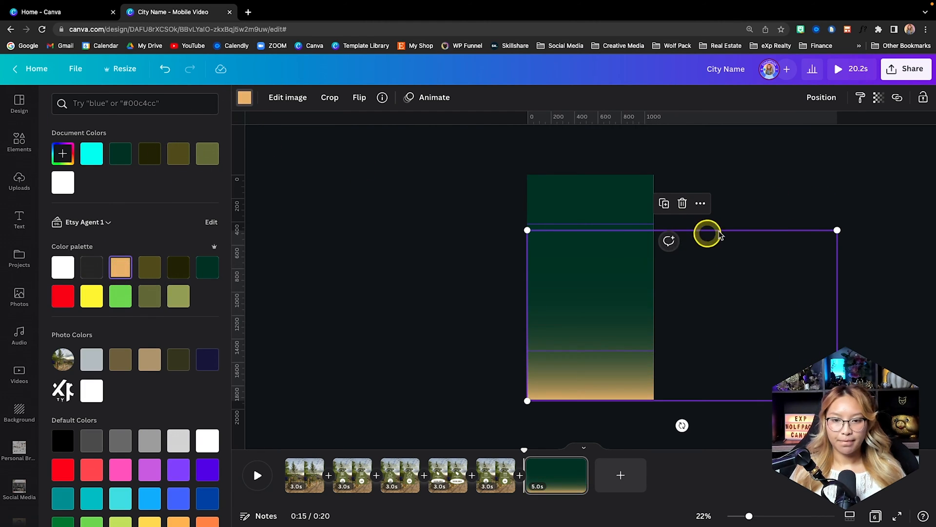
- Add a circular photo frame to the green page, shrink it to about 456 by 456, and centre it horizontally just above the middle
{"action": "left_click", "coordinate": [790, 192]}
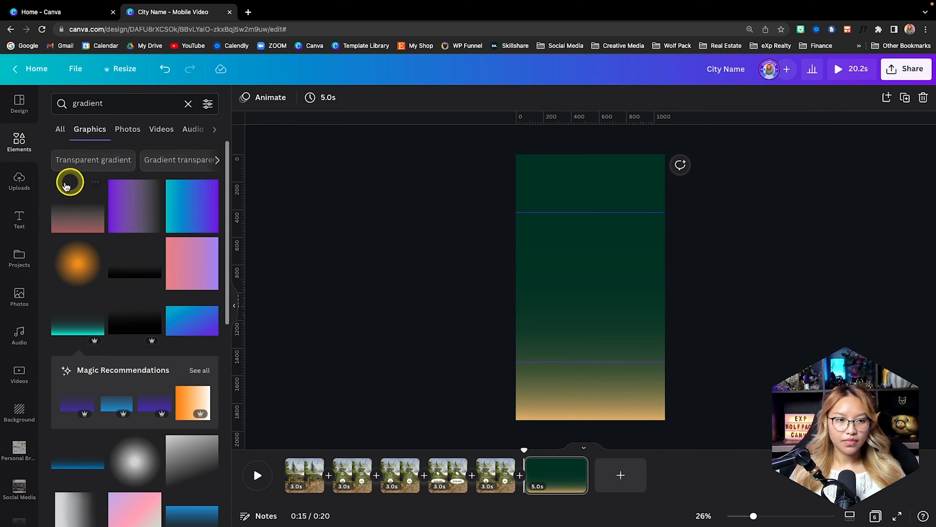
{"action": "left_click", "coordinate": [20, 147]}
{"action": "scroll", "coordinate": [146, 288], "scroll_direction": "down", "scroll_amount": 10}
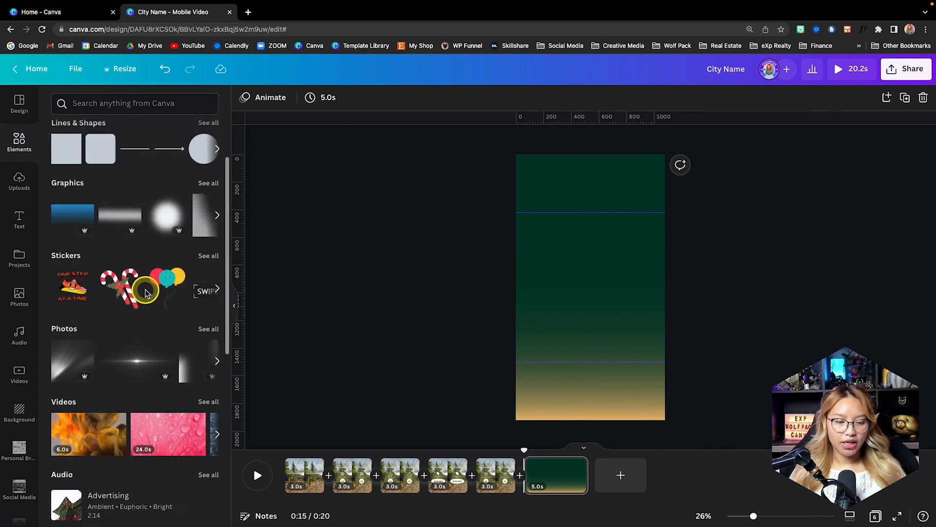
{"action": "left_click", "coordinate": [63, 319]}
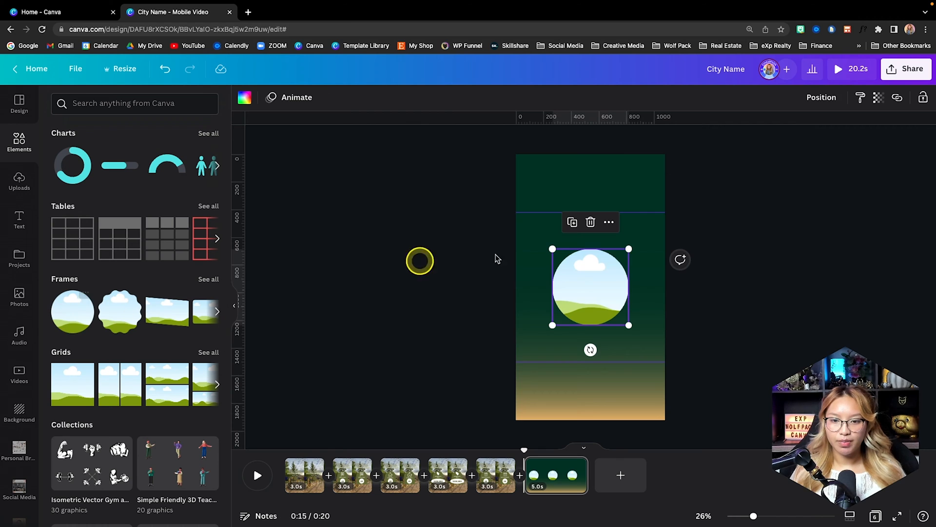
{"action": "left_click_drag", "start_coordinate": [627, 323], "coordinate": [617, 315]}
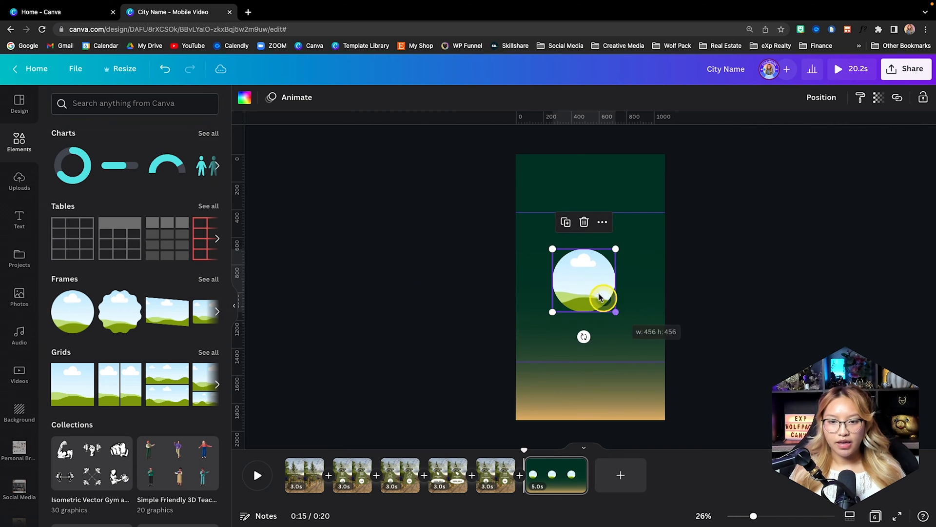
{"action": "left_click_drag", "start_coordinate": [590, 283], "coordinate": [598, 278]}
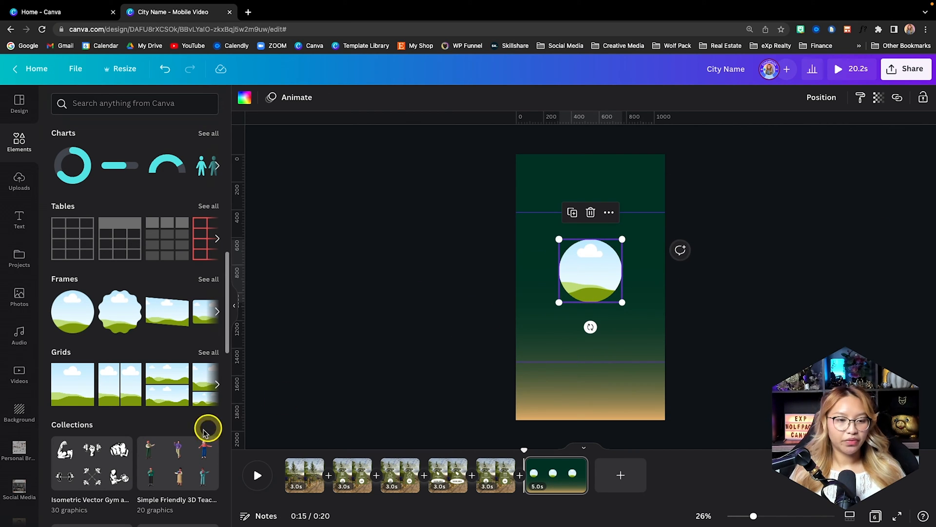
- Fill the circular frame with the brand headshot that has the honeycomb pattern on a green background
{"action": "scroll", "coordinate": [20, 468], "scroll_direction": "down", "scroll_amount": 4}
{"action": "left_click", "coordinate": [19, 468]}
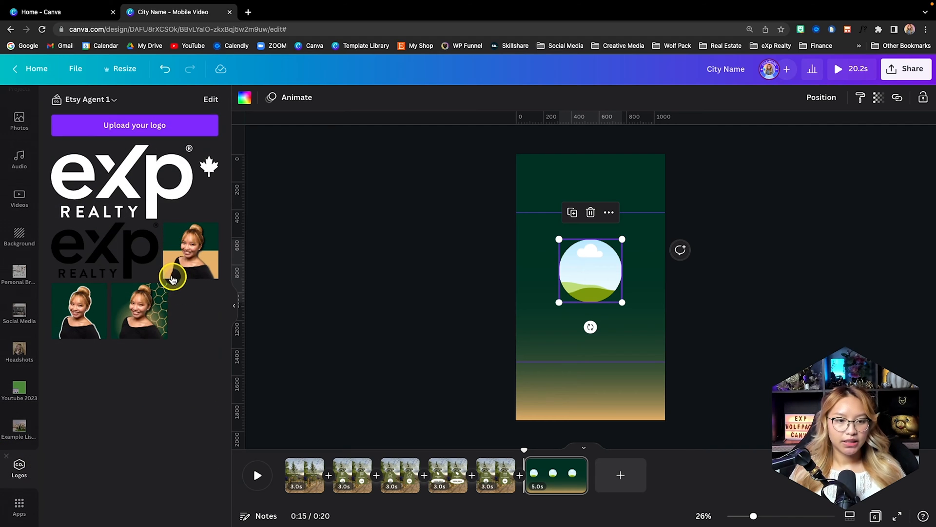
{"action": "left_click_drag", "start_coordinate": [149, 314], "coordinate": [606, 271]}
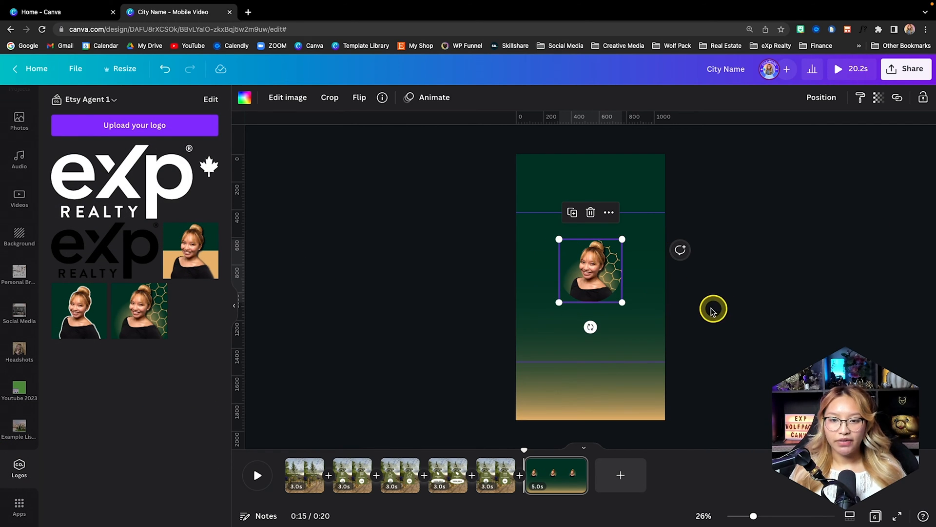
{"action": "left_click", "coordinate": [704, 307]}
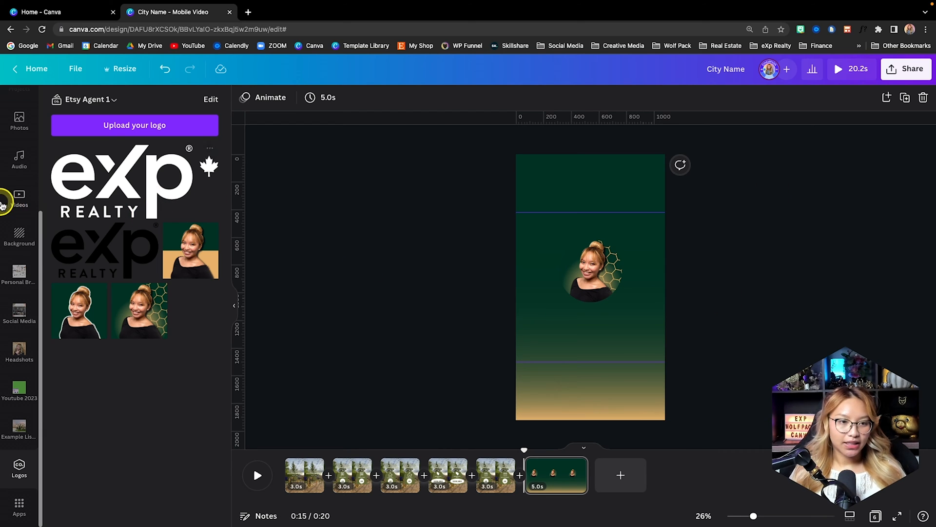
- Lock the light orange gradient in place and move the circular headshot up to the upper guide line
{"action": "scroll", "coordinate": [744, 298], "scroll_direction": "up", "scroll_amount": 3, "text": "ctrl"}
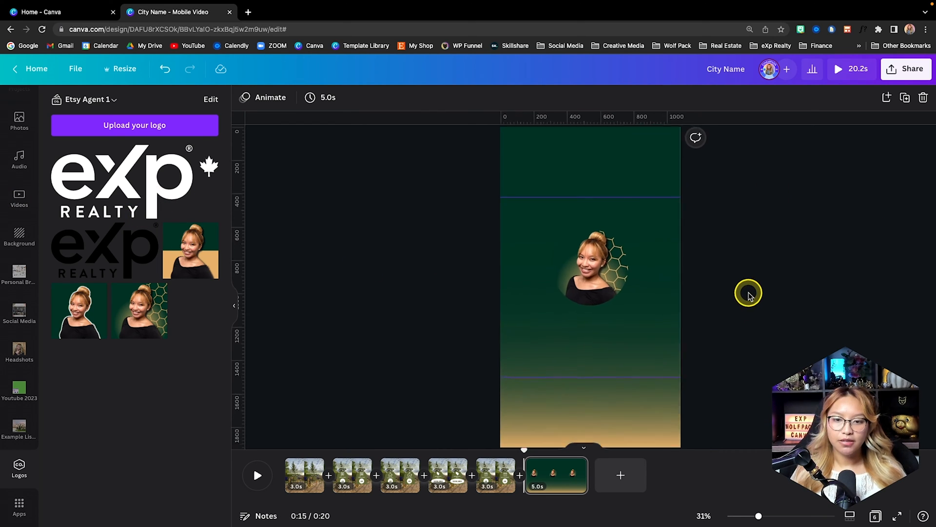
{"action": "left_click", "coordinate": [660, 374]}
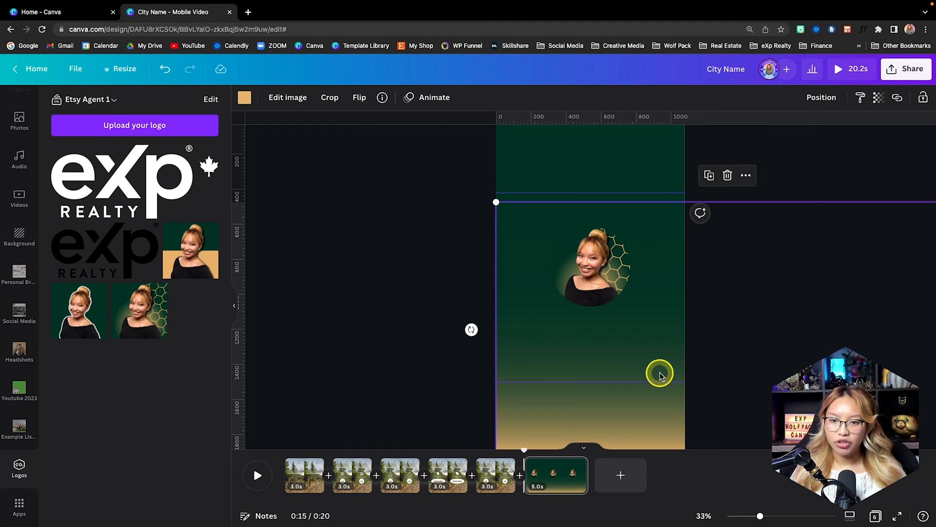
{"action": "left_click", "coordinate": [924, 101]}
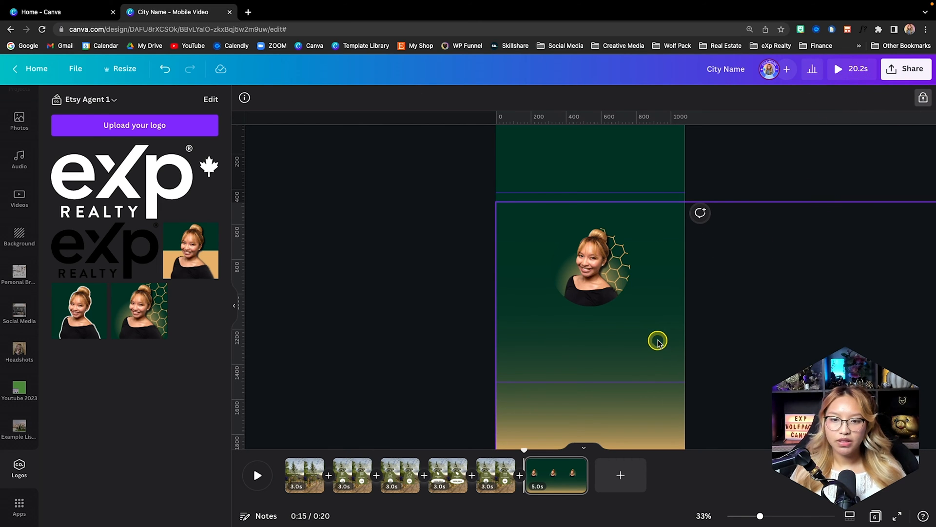
{"action": "scroll", "coordinate": [630, 318], "scroll_direction": "down", "scroll_amount": 1}
{"action": "left_click_drag", "start_coordinate": [592, 242], "coordinate": [594, 220]}
{"action": "left_click", "coordinate": [510, 293]}
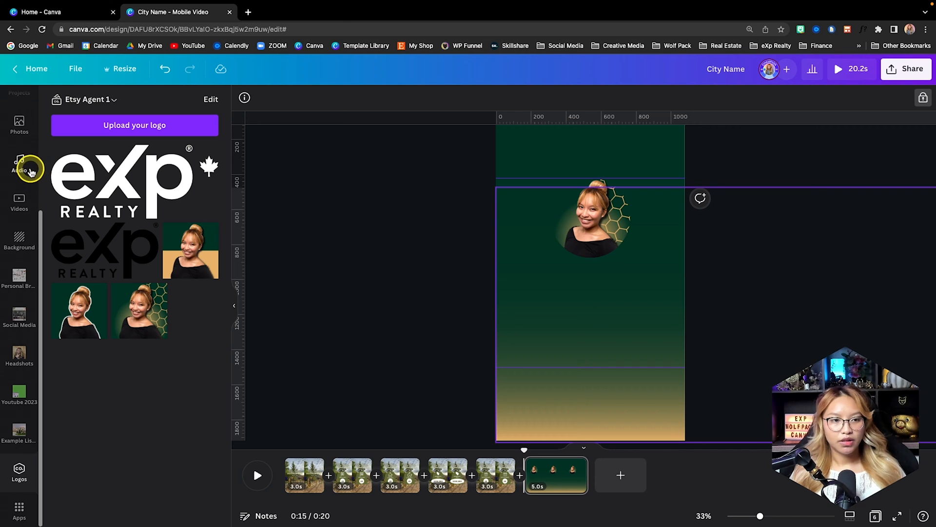
- Add the subheading "Agent Name" below the headshot in Playlist Script and enlarge it to about size 96
{"action": "scroll", "coordinate": [27, 173], "scroll_direction": "up", "scroll_amount": 4}
{"action": "left_click", "coordinate": [20, 220]}
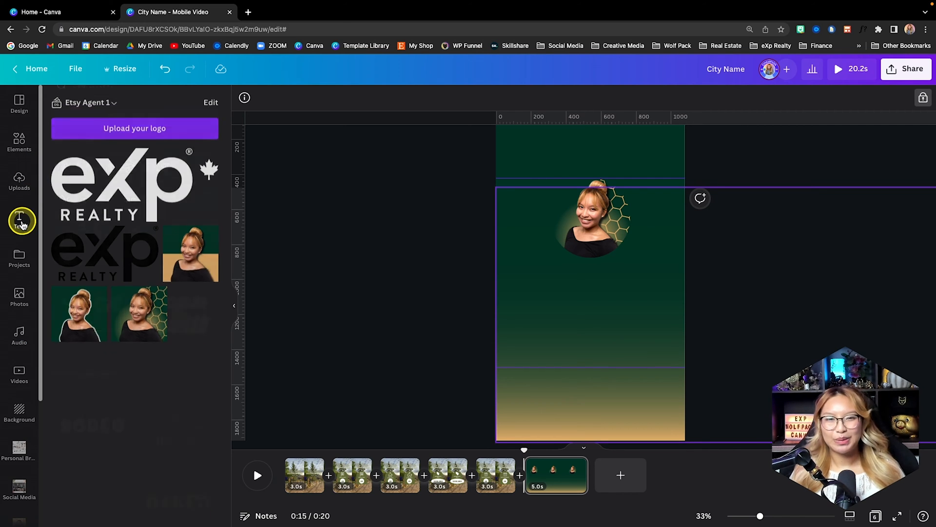
{"action": "left_click", "coordinate": [98, 218]}
{"action": "type", "text": "Agent Name"}
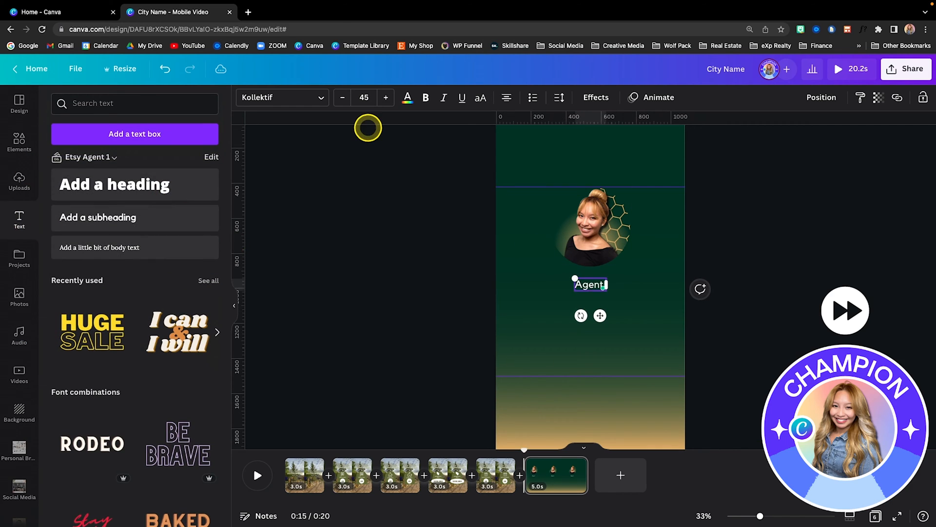
{"action": "left_click", "coordinate": [312, 97]}
{"action": "type", "text": "playlist"}
{"action": "left_click", "coordinate": [75, 155]}
{"action": "left_click_drag", "start_coordinate": [558, 272], "coordinate": [538, 266]}
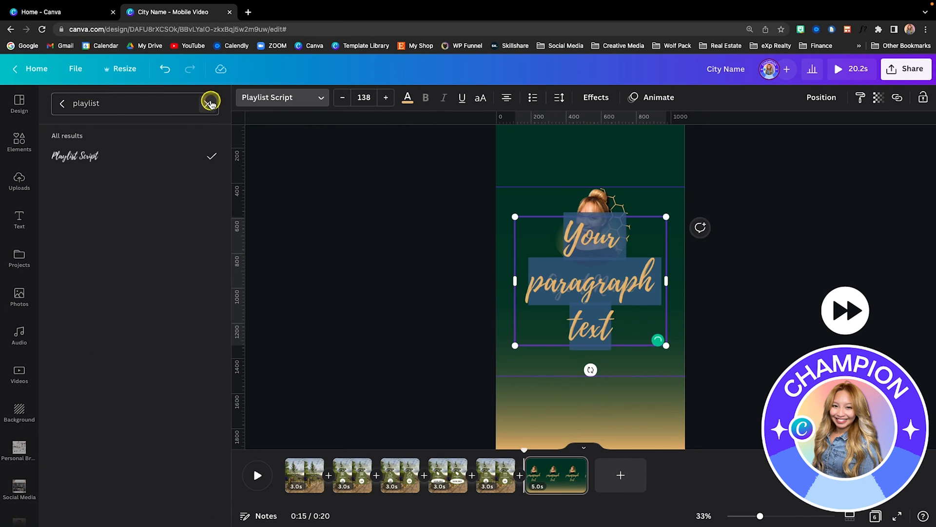
- Format the additional paragraph text below the agent name in white italic Open Sans, size 46
{"action": "left_click", "coordinate": [210, 103]}
{"action": "type", "text": "open sans"}
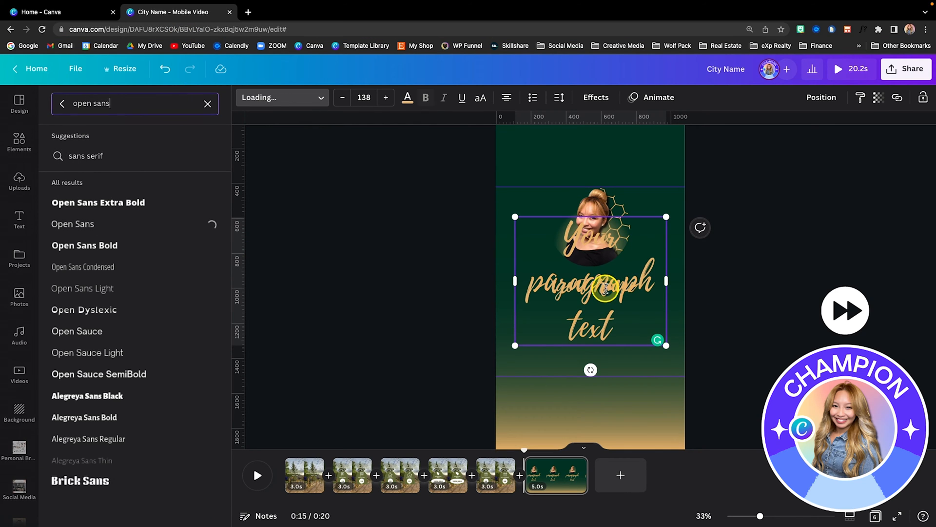
{"action": "left_click", "coordinate": [72, 223]}
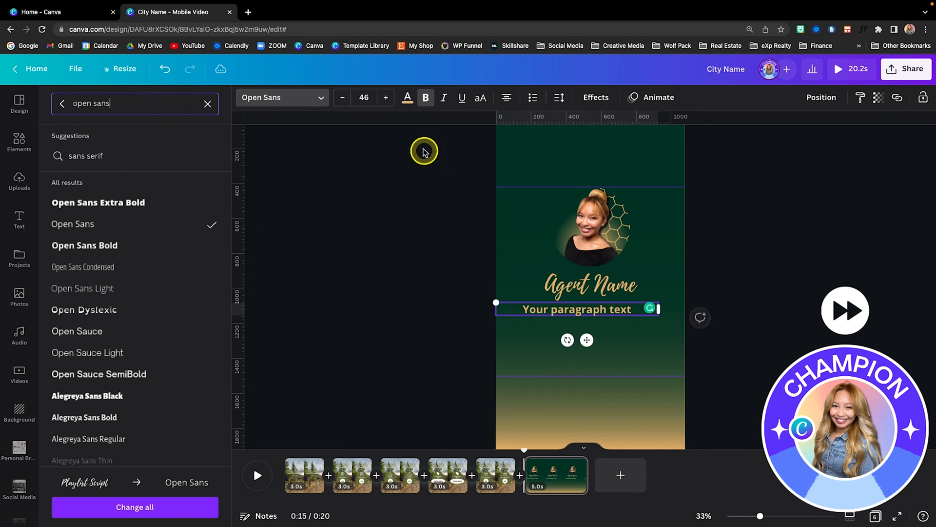
{"action": "left_click", "coordinate": [407, 97]}
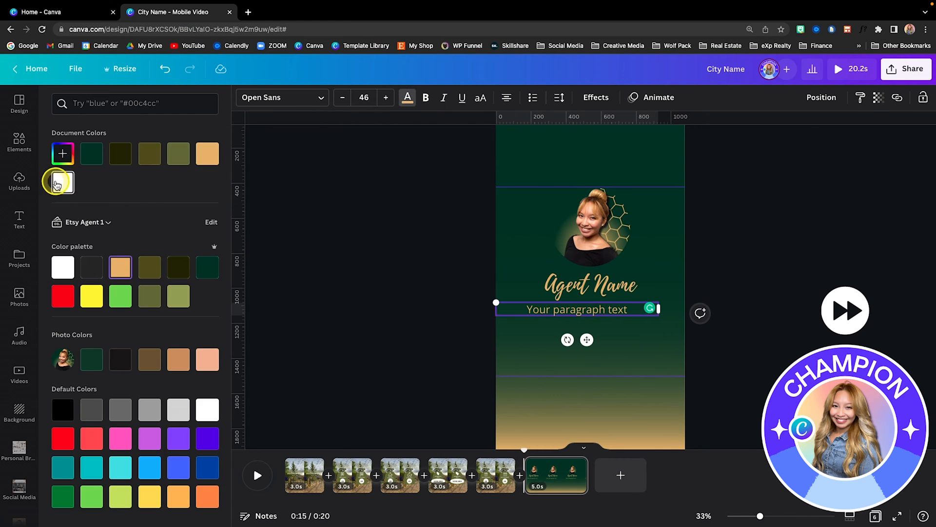
{"action": "left_click", "coordinate": [62, 182]}
{"action": "key", "text": "ctrl+b"}
{"action": "key", "text": "ctrl+i"}
- Replace the placeholder below the agent name with "Residential Realtor® with eXp Realty"
{"action": "left_click_drag", "start_coordinate": [642, 311], "coordinate": [501, 307]}
{"action": "type", "text": "R"}
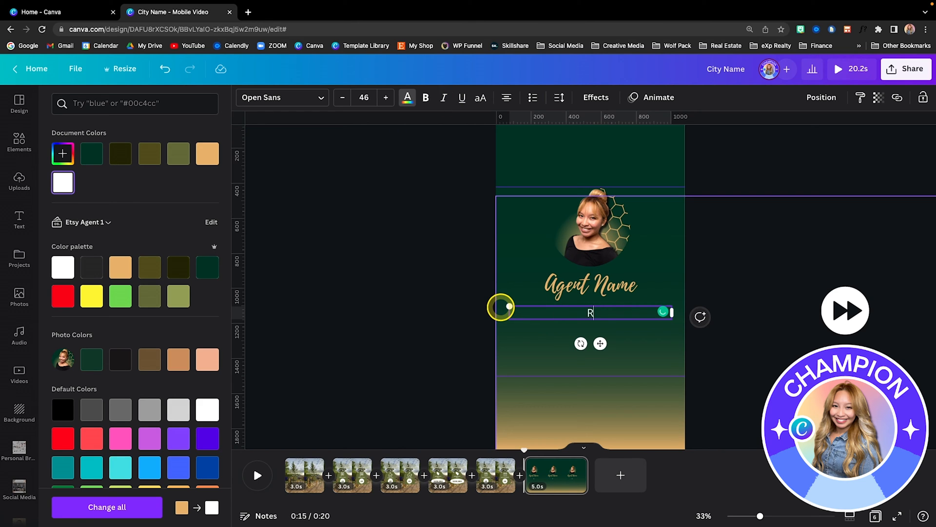
{"action": "type", "text": "esidential Realtor® with eXp Realty"}
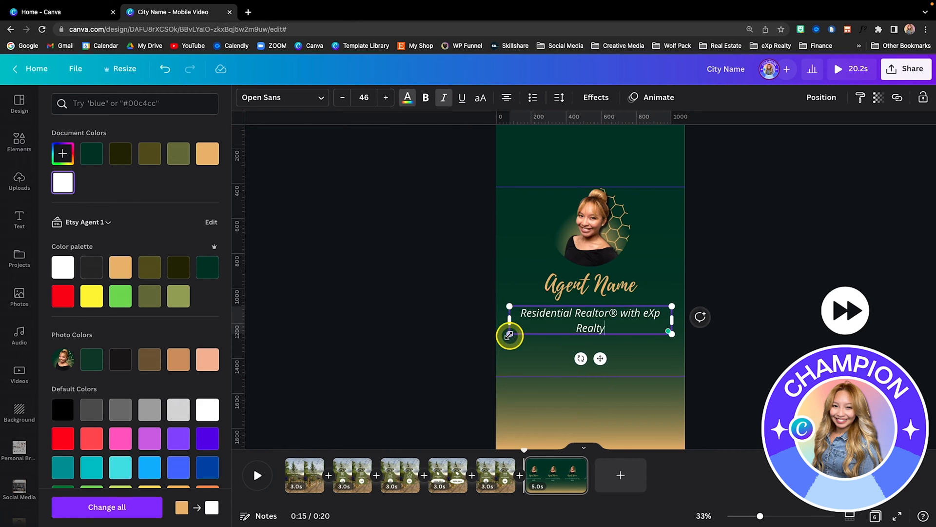
- Fit the job title on one line under the agent name, and shift the headshot, name and title together slightly down
{"action": "left_click_drag", "start_coordinate": [509, 334], "coordinate": [533, 330]}
{"action": "left_click_drag", "start_coordinate": [533, 319], "coordinate": [508, 320]}
{"action": "left_click_drag", "start_coordinate": [599, 344], "coordinate": [600, 338]}
{"action": "left_click_drag", "start_coordinate": [775, 331], "coordinate": [623, 221]}
{"action": "left_click_drag", "start_coordinate": [586, 231], "coordinate": [586, 239]}
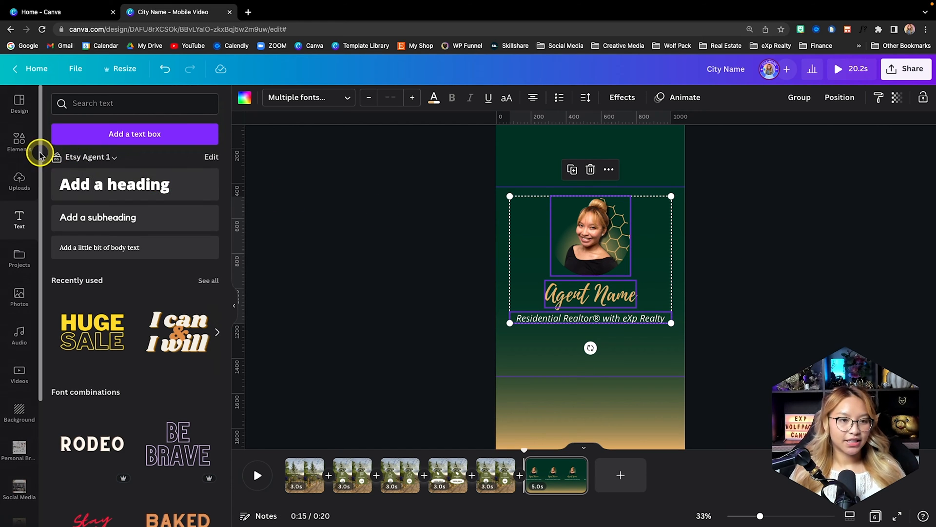
- Search the elements for "follow button" and place the blue FOLLOW graphic with the pointing hand below the job title
{"action": "left_click", "coordinate": [20, 149]}
{"action": "left_click", "coordinate": [115, 103]}
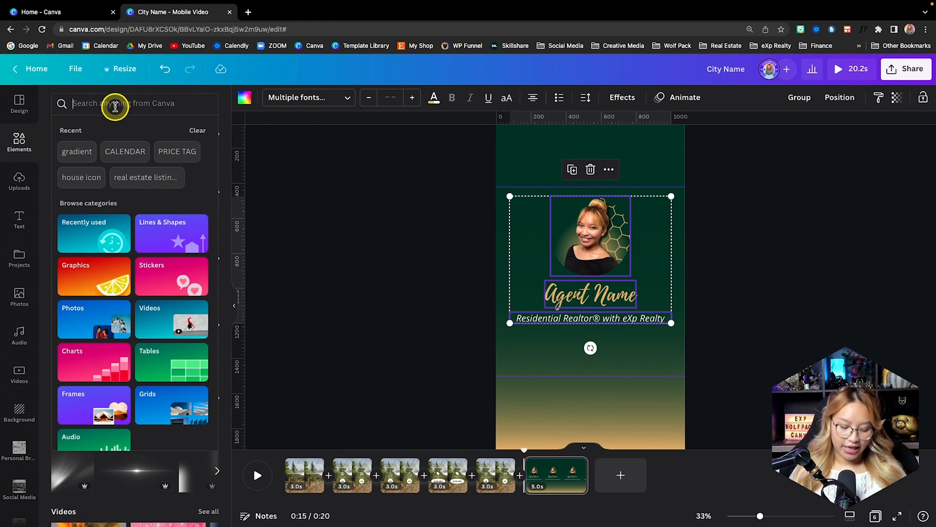
{"action": "type", "text": "follow"}
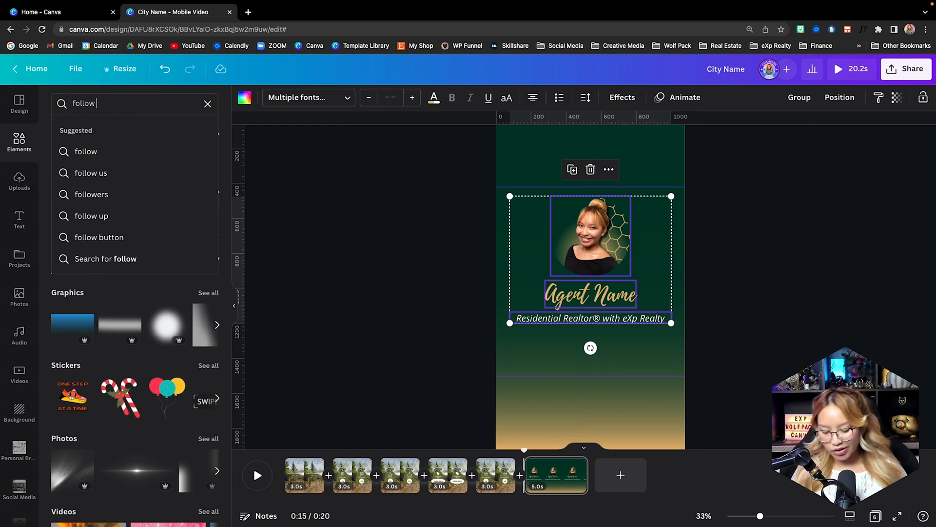
{"action": "type", "text": " button"}
{"action": "key", "text": "Return"}
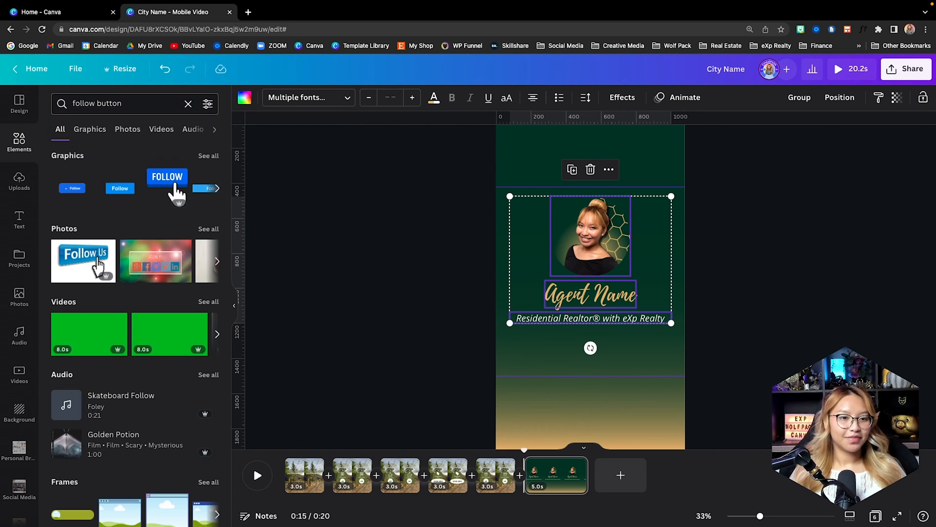
{"action": "left_click", "coordinate": [129, 104]}
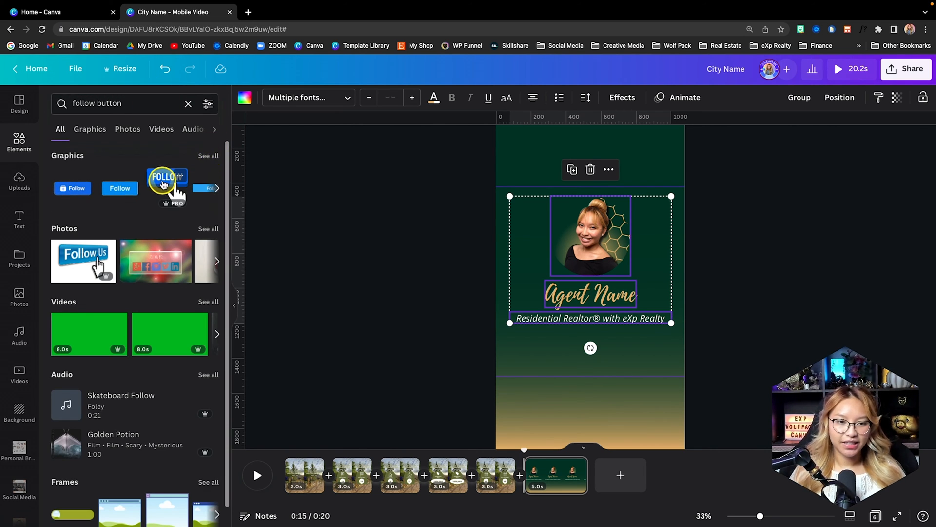
{"action": "left_click", "coordinate": [163, 185]}
{"action": "left_click_drag", "start_coordinate": [604, 265], "coordinate": [596, 335]}
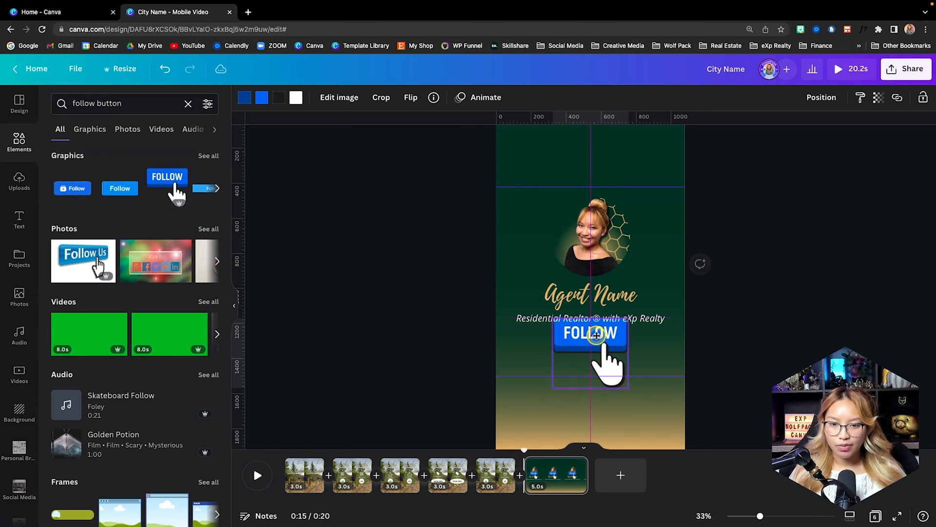
- Shrink the FOLLOW graphic and centre it directly below the job title
{"action": "scroll", "coordinate": [652, 354], "scroll_direction": "up", "scroll_amount": 5}
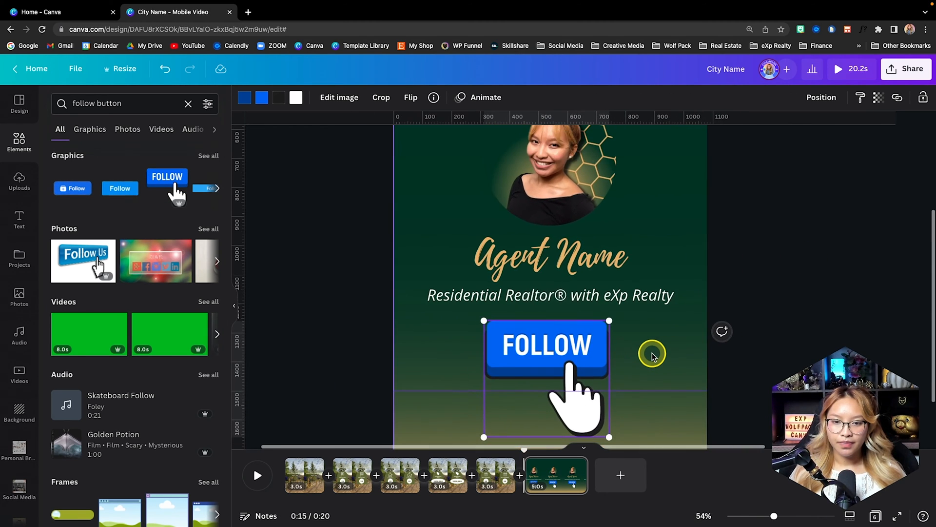
{"action": "scroll", "coordinate": [652, 354], "scroll_direction": "down", "scroll_amount": 2}
{"action": "scroll", "coordinate": [652, 353], "scroll_direction": "left", "scroll_amount": 2}
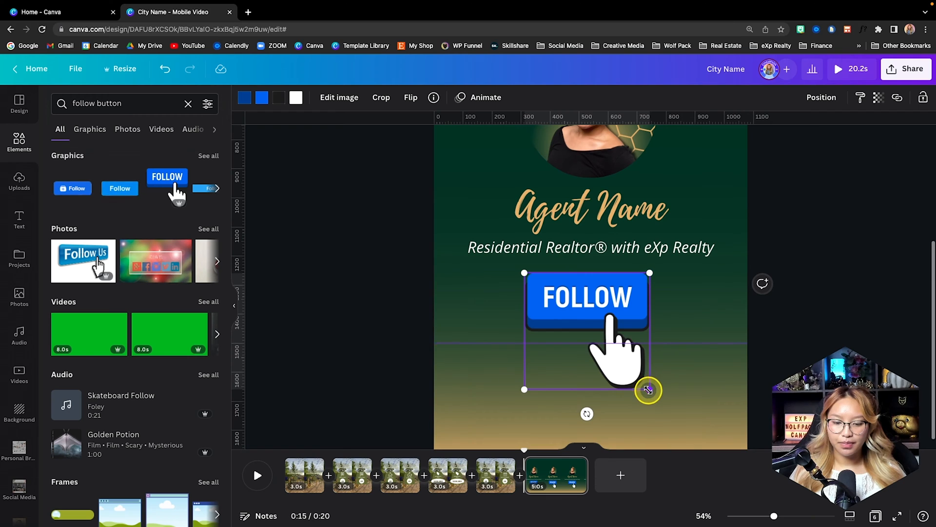
{"action": "left_click_drag", "start_coordinate": [648, 390], "coordinate": [614, 359]}
{"action": "left_click_drag", "start_coordinate": [568, 297], "coordinate": [588, 288]}
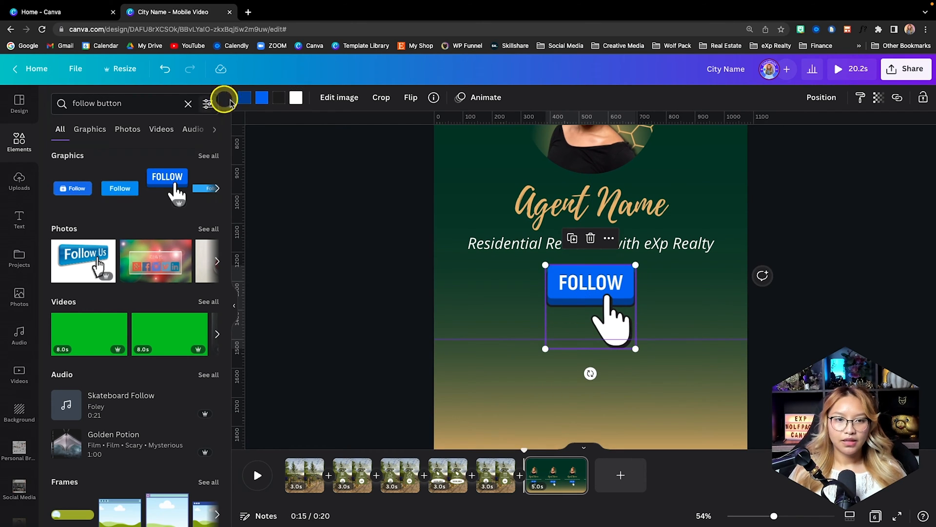
- Recolour the FOLLOW button's face to the palette's light orange and its lower edge to dark olive #252601
{"action": "left_click", "coordinate": [262, 97]}
{"action": "left_click", "coordinate": [121, 270]}
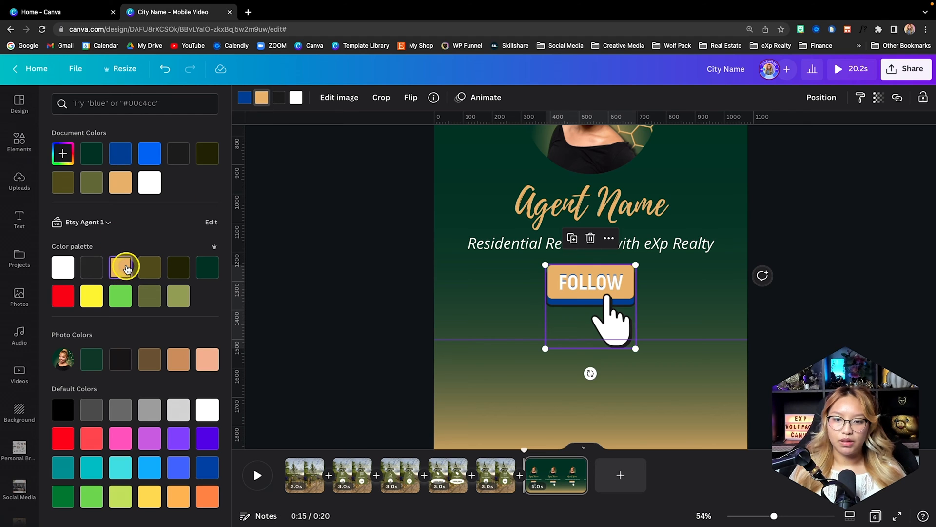
{"action": "left_click", "coordinate": [245, 98]}
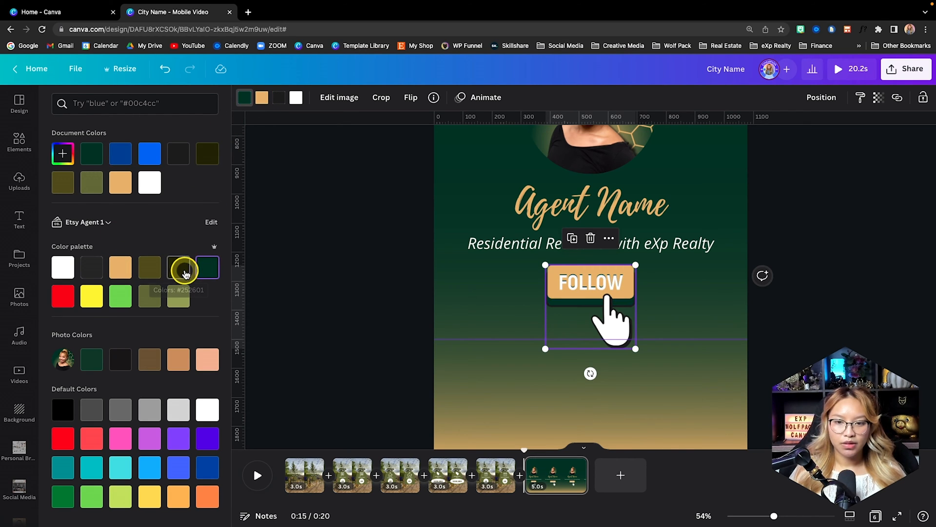
{"action": "left_click", "coordinate": [179, 272]}
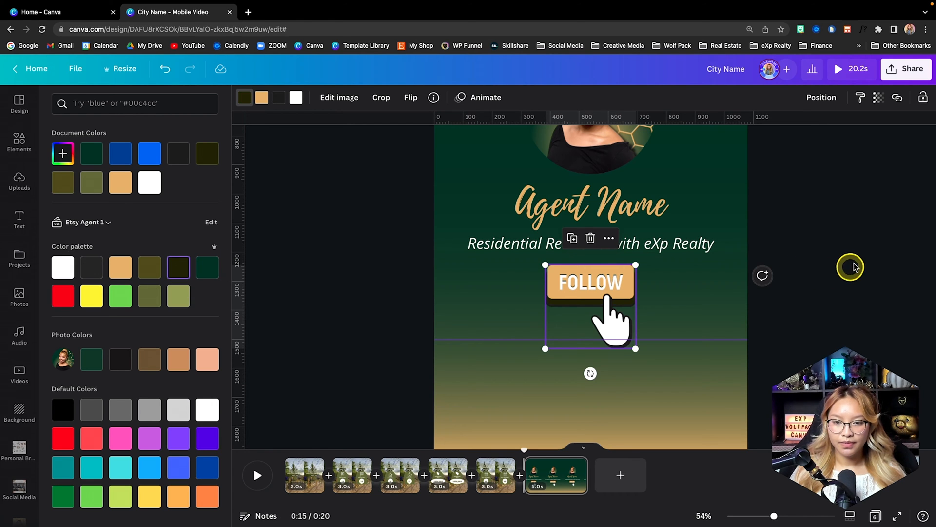
- Hide the rulers and guides and check the layout of the whole closing page
{"action": "left_click", "coordinate": [856, 266]}
{"action": "scroll", "coordinate": [855, 263], "scroll_direction": "down", "scroll_amount": 5}
{"action": "key", "text": "shift+r"}
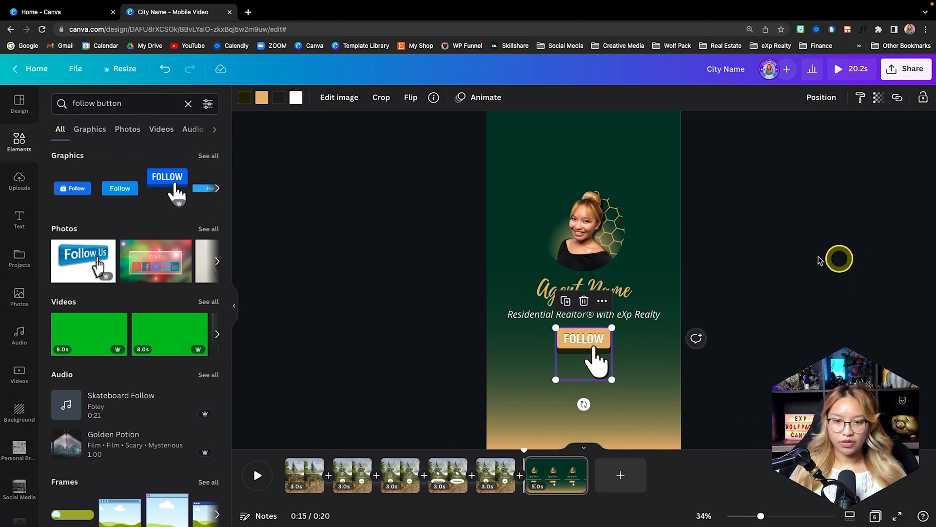
{"action": "left_click", "coordinate": [811, 258]}
{"action": "scroll", "coordinate": [811, 259], "scroll_direction": "down", "scroll_amount": 3}
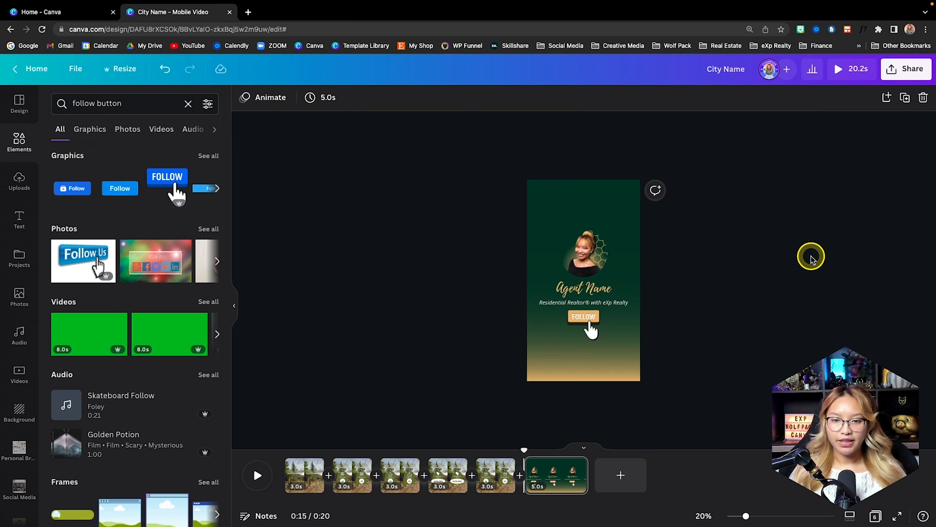
- Shorten the closing page's duration to 3.0 seconds in the timeline
{"action": "scroll", "coordinate": [811, 258], "scroll_direction": "up", "scroll_amount": 1}
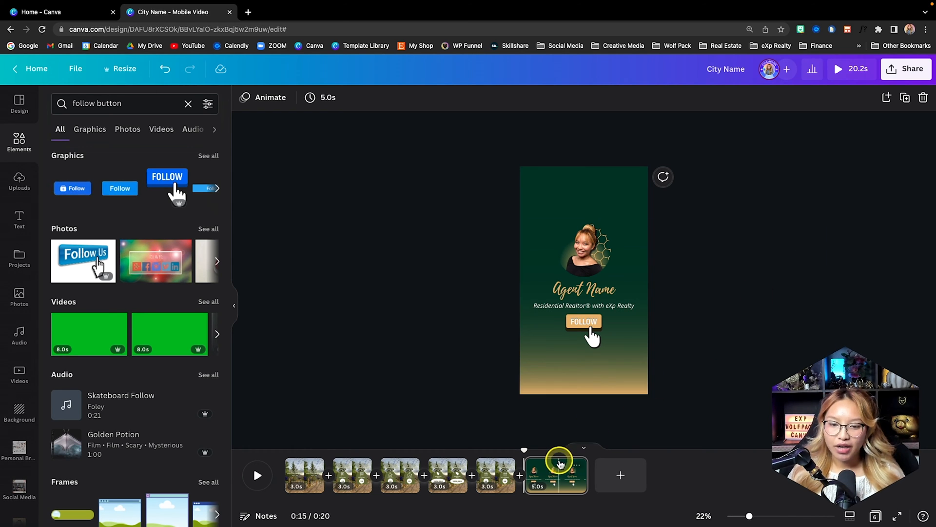
{"action": "left_click_drag", "start_coordinate": [583, 470], "coordinate": [569, 472]}
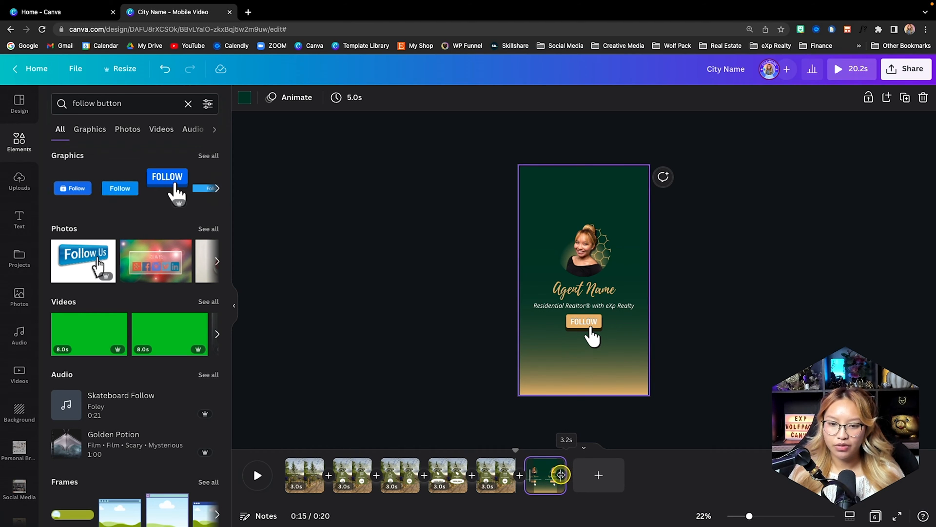
{"action": "left_click_drag", "start_coordinate": [557, 476], "coordinate": [559, 473]}
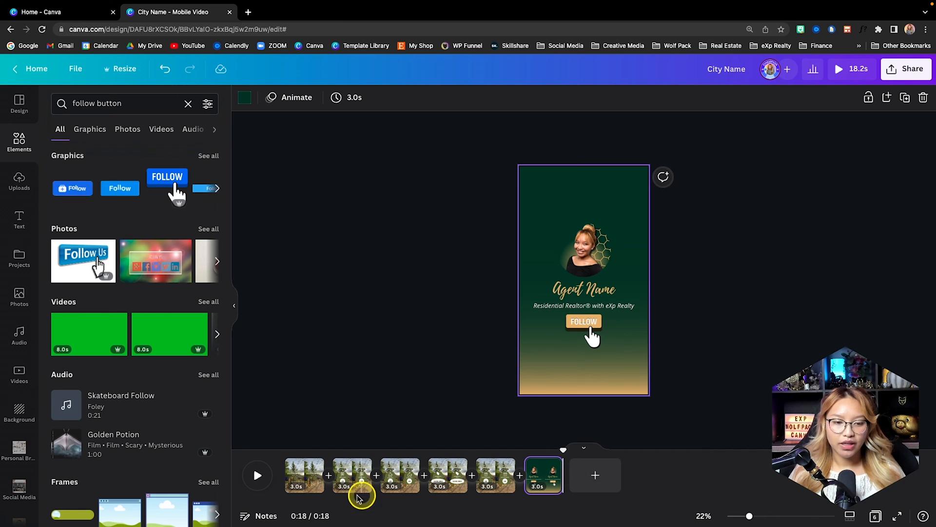
- Animate the City Name heading on the cover page with an upward Rise on both enter and exit
{"action": "left_click", "coordinate": [301, 478]}
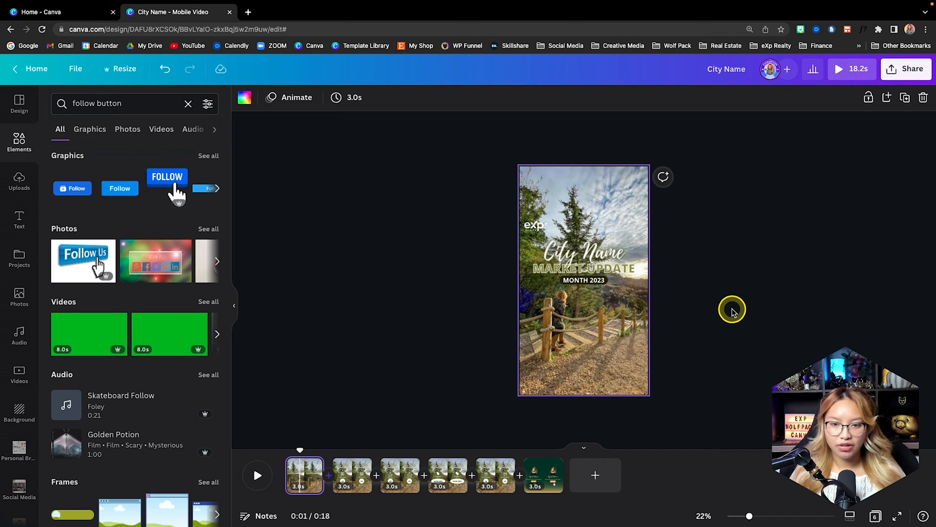
{"action": "scroll", "coordinate": [731, 305], "scroll_direction": "up", "scroll_amount": 5}
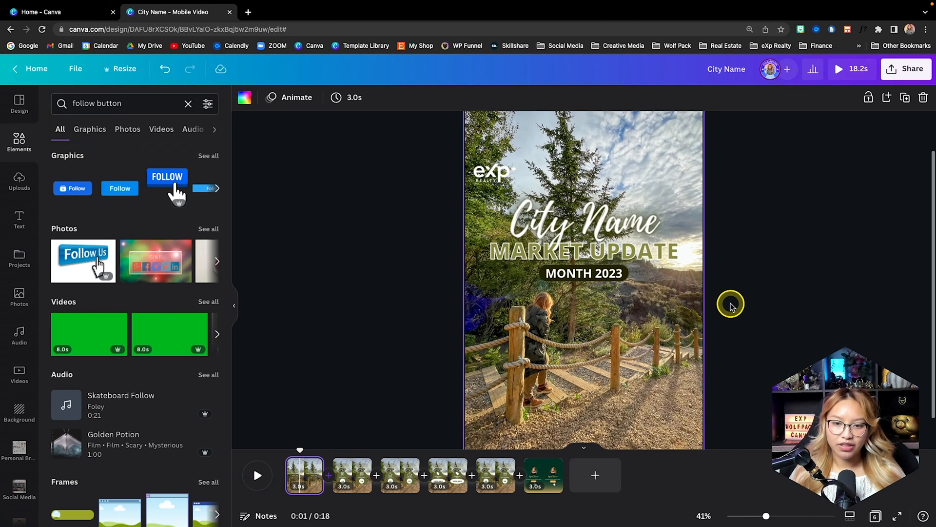
{"action": "scroll", "coordinate": [730, 305], "scroll_direction": "up", "scroll_amount": 3}
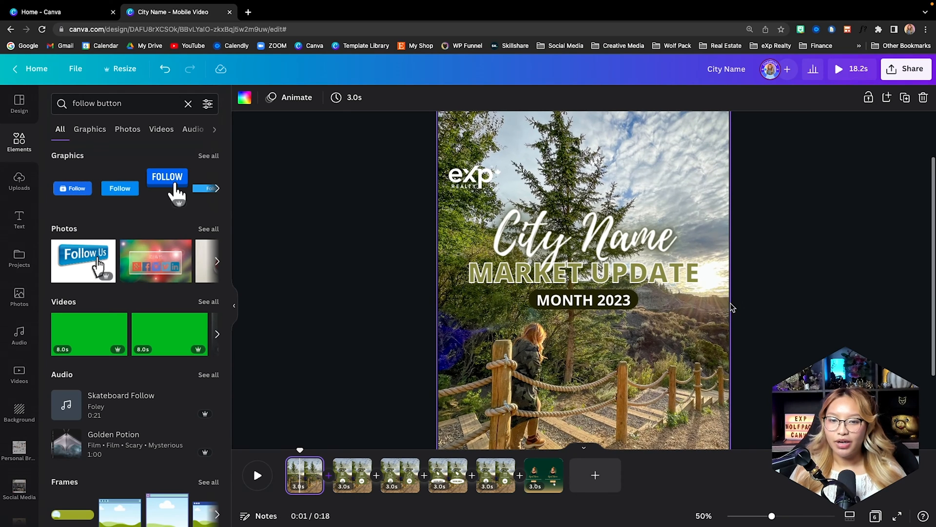
{"action": "left_click", "coordinate": [560, 250]}
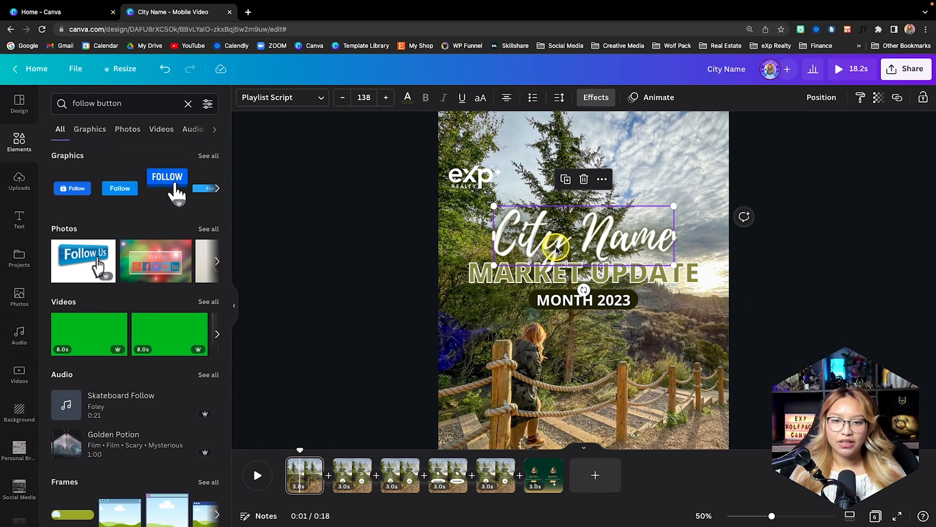
{"action": "left_click", "coordinate": [649, 98]}
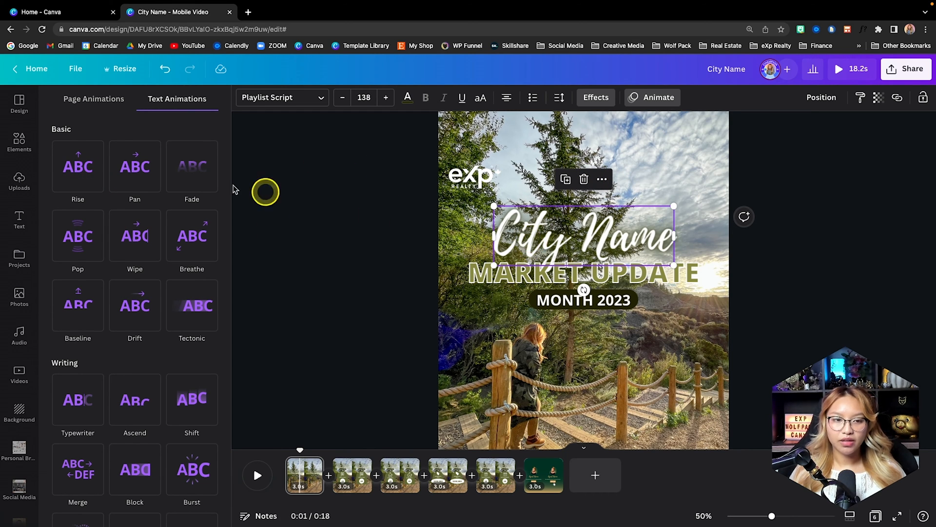
{"action": "left_click", "coordinate": [60, 155]}
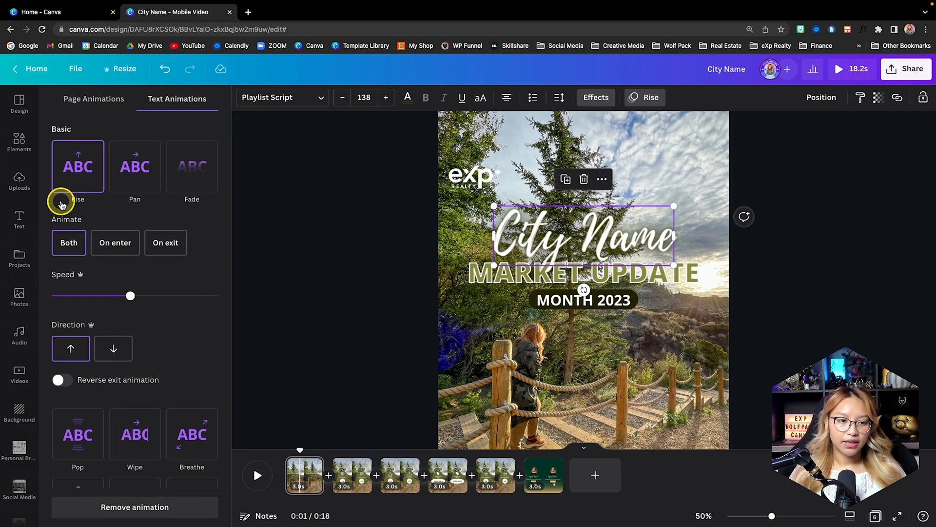
{"action": "left_click", "coordinate": [70, 347]}
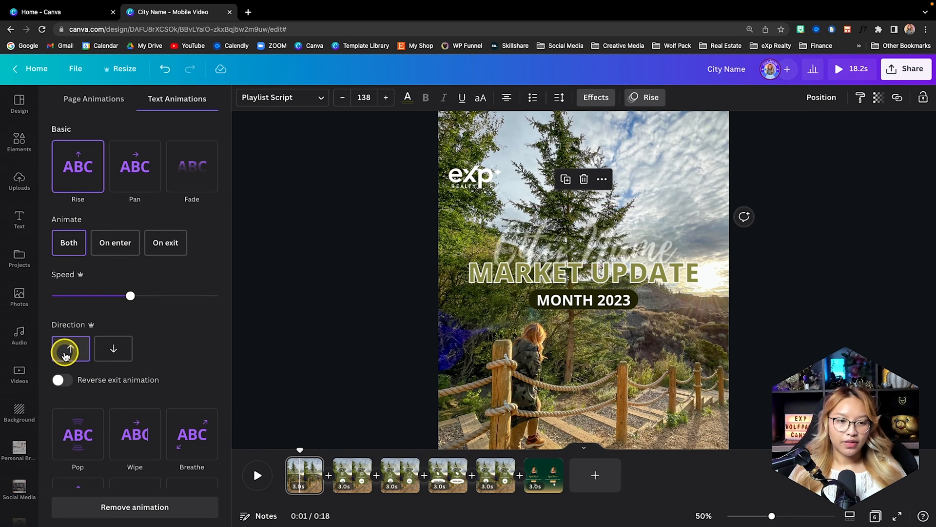
- Give the cover's MARKET UPDATE text a Rise animation with the direction set to downward
{"action": "left_click", "coordinate": [488, 274]}
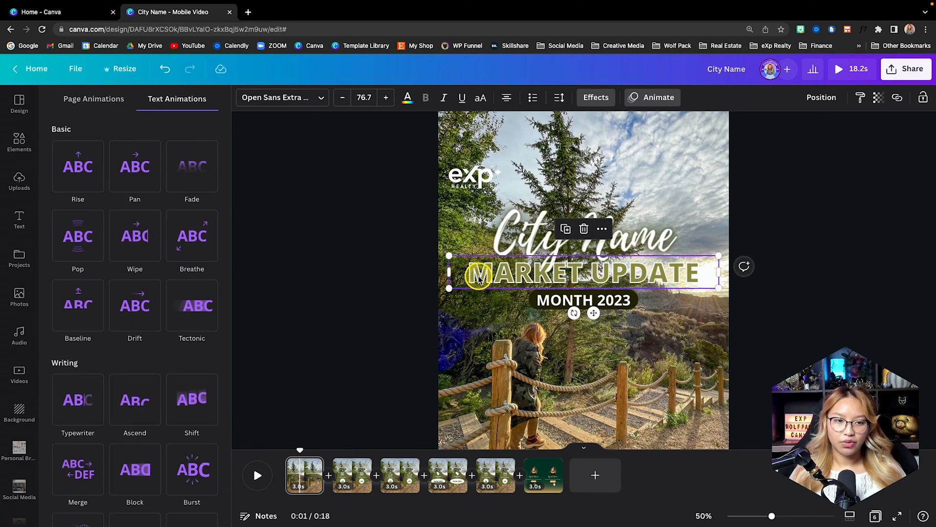
{"action": "left_click", "coordinate": [54, 178]}
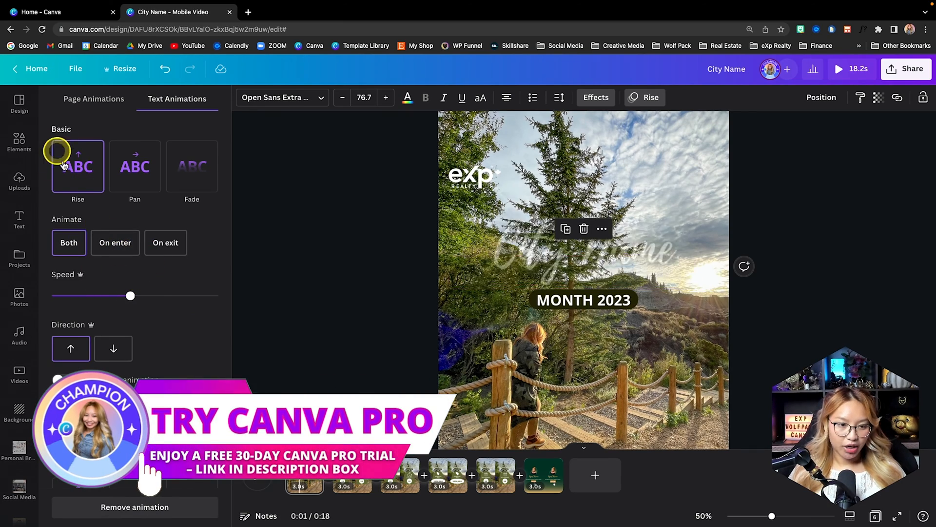
{"action": "left_click", "coordinate": [112, 347]}
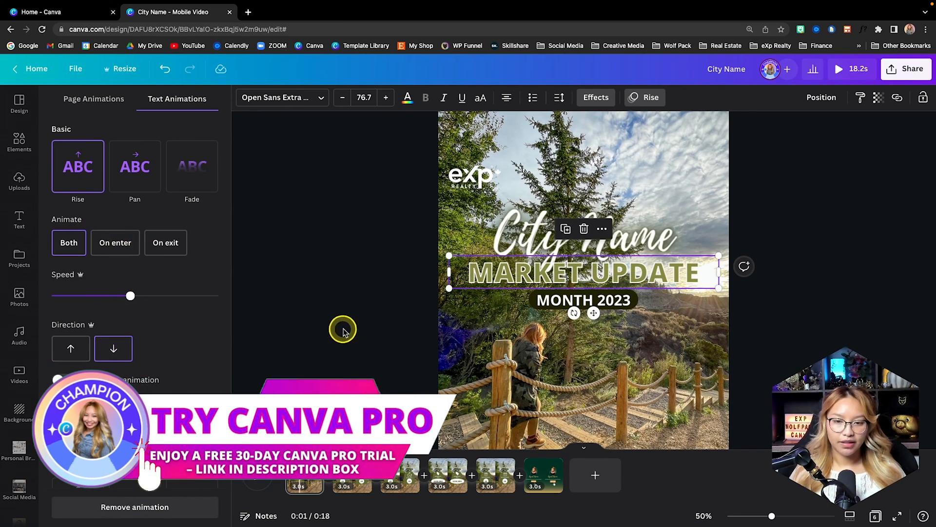
- Apply the Pop animation to the cover's MONTH 2023 label and Fade to the eXp Realty logo
{"action": "left_click", "coordinate": [546, 301]}
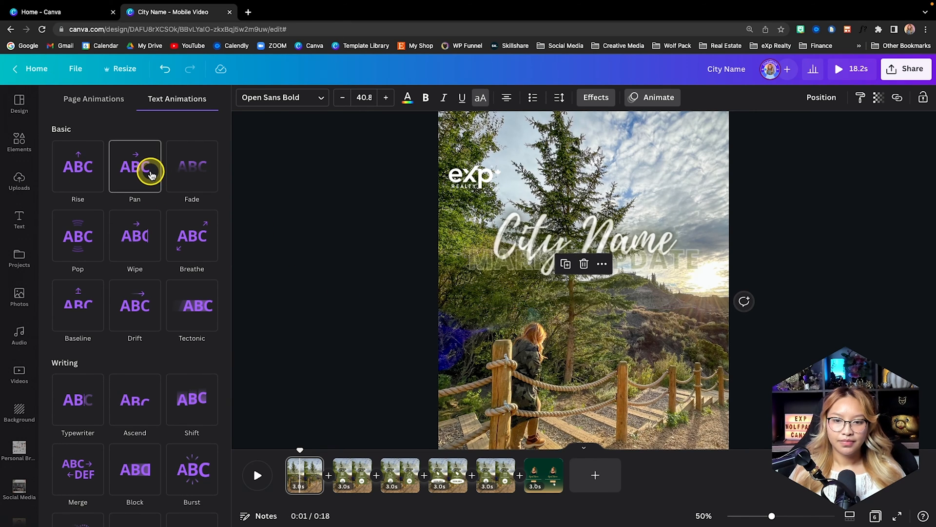
{"action": "left_click", "coordinate": [70, 240]}
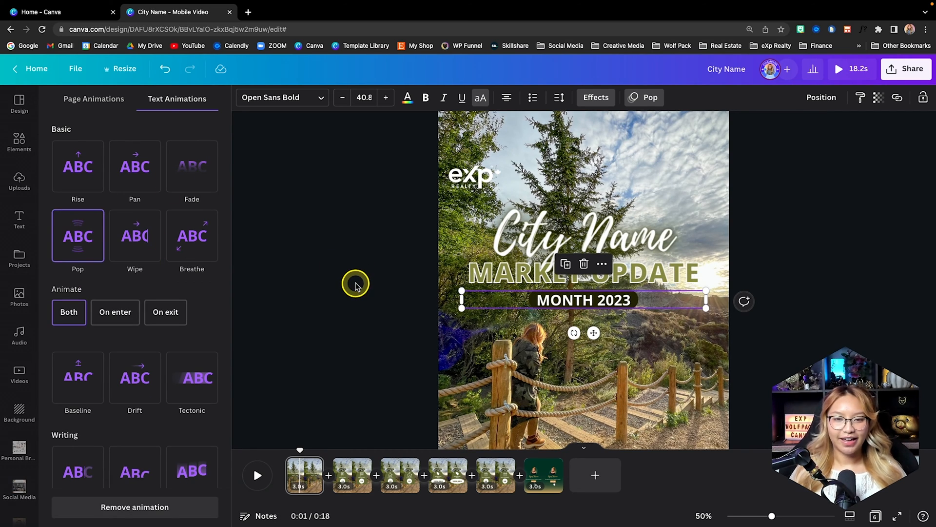
{"action": "left_click", "coordinate": [478, 176]}
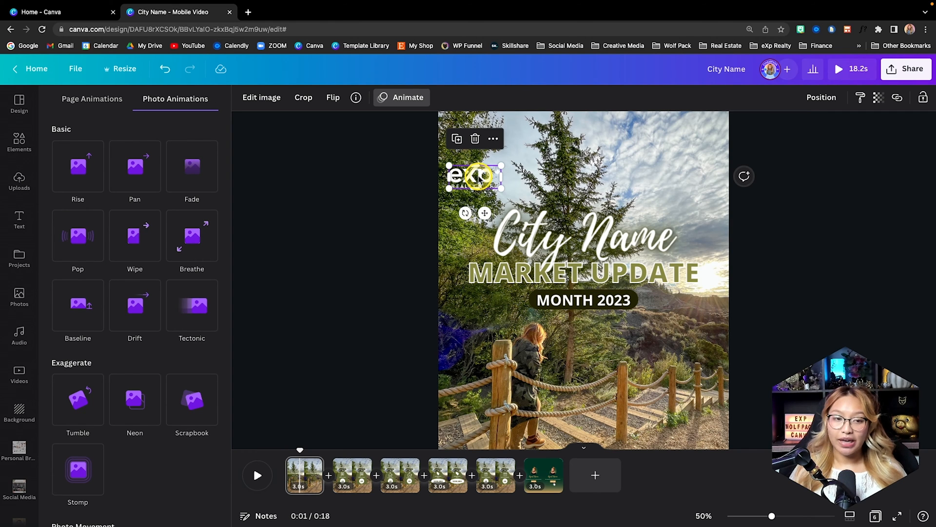
{"action": "left_click", "coordinate": [192, 167]}
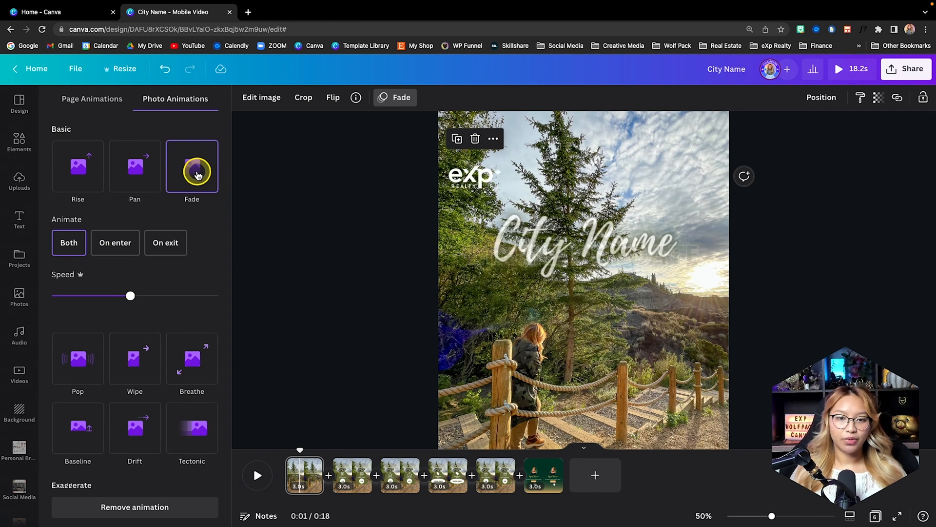
- Play the video from the start to check the cover animations, and pause on the New Listings page
{"action": "left_click_drag", "start_coordinate": [298, 451], "coordinate": [285, 450]}
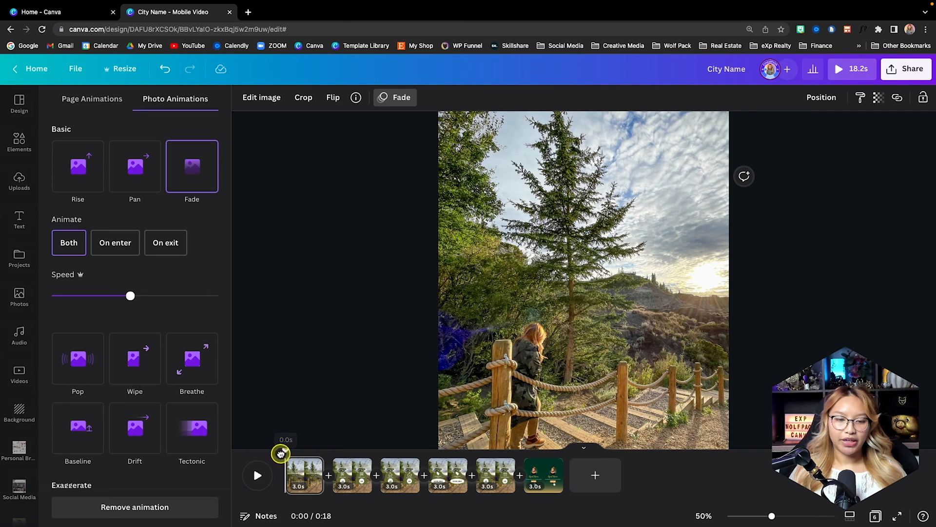
{"action": "scroll", "coordinate": [346, 389], "scroll_direction": "down", "scroll_amount": 3}
{"action": "scroll", "coordinate": [346, 389], "scroll_direction": "down", "scroll_amount": 1}
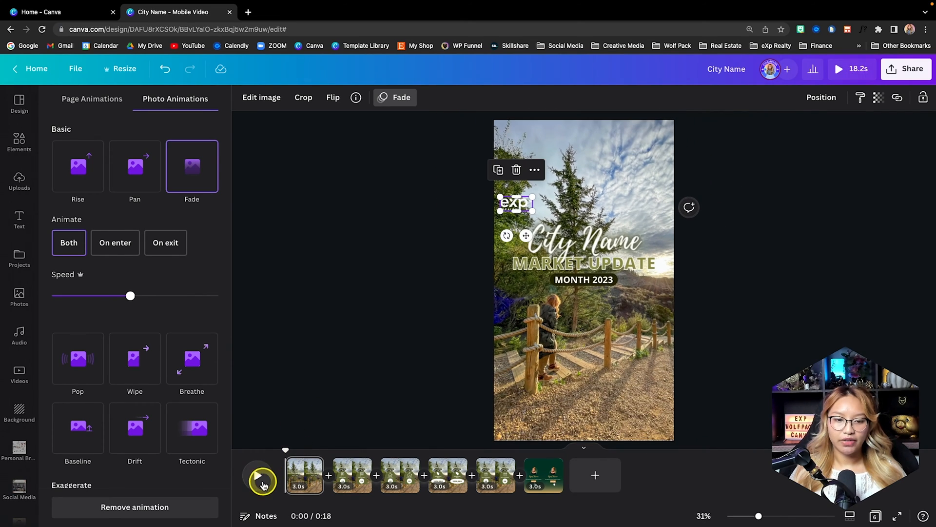
{"action": "left_click", "coordinate": [257, 483]}
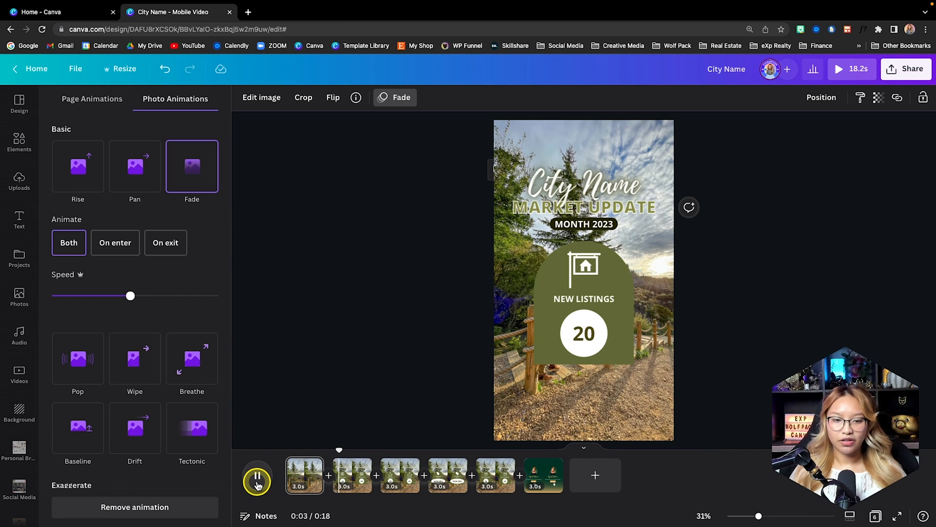
{"action": "left_click", "coordinate": [257, 483]}
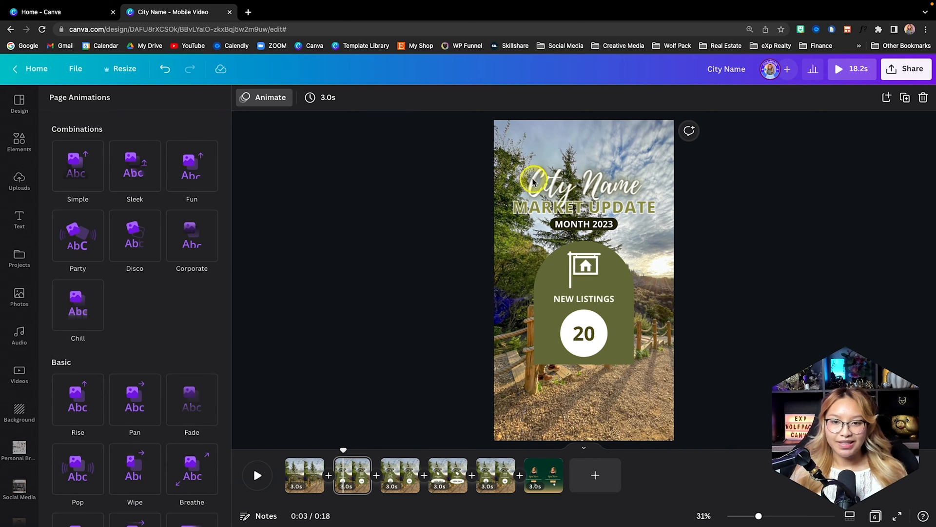
- Group the three title texts on the New Listings page and give them a Fade animation on enter only
{"action": "left_click_drag", "start_coordinate": [486, 158], "coordinate": [637, 232]}
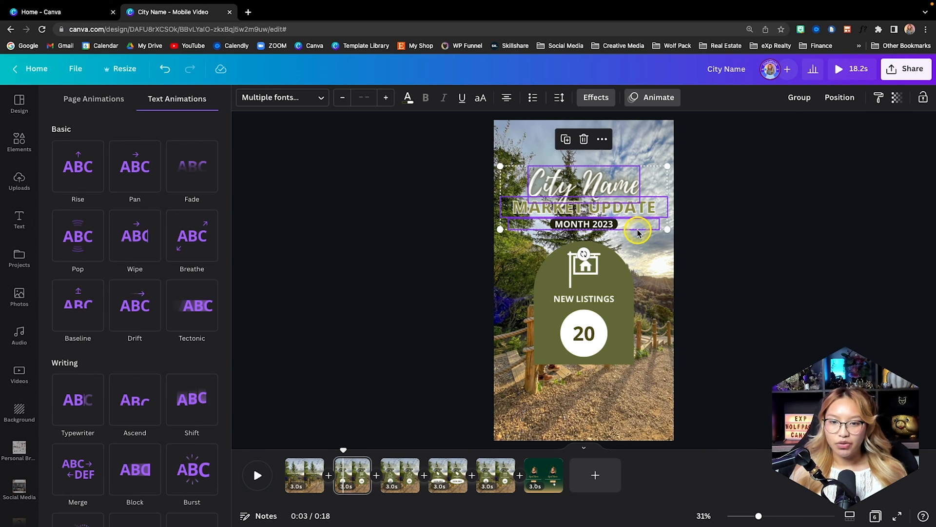
{"action": "left_click", "coordinate": [800, 96]}
{"action": "left_click", "coordinate": [199, 167]}
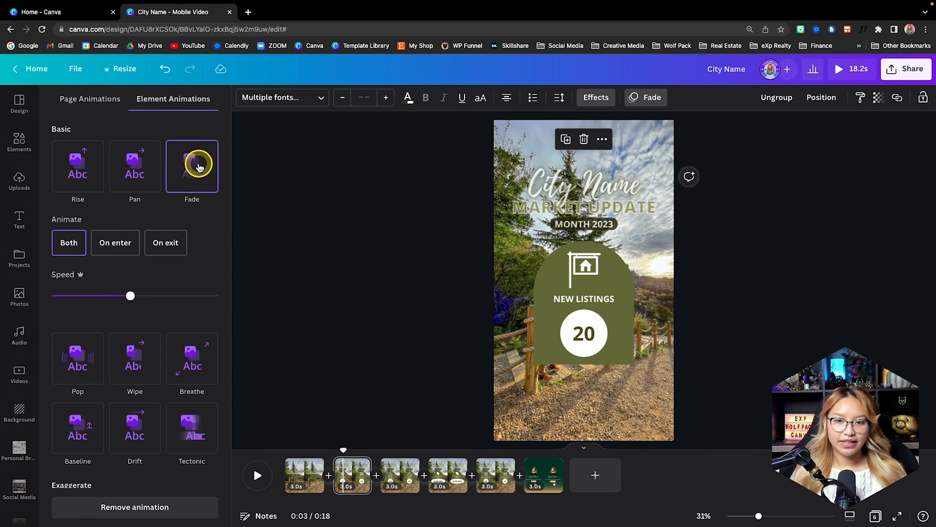
{"action": "left_click", "coordinate": [117, 244]}
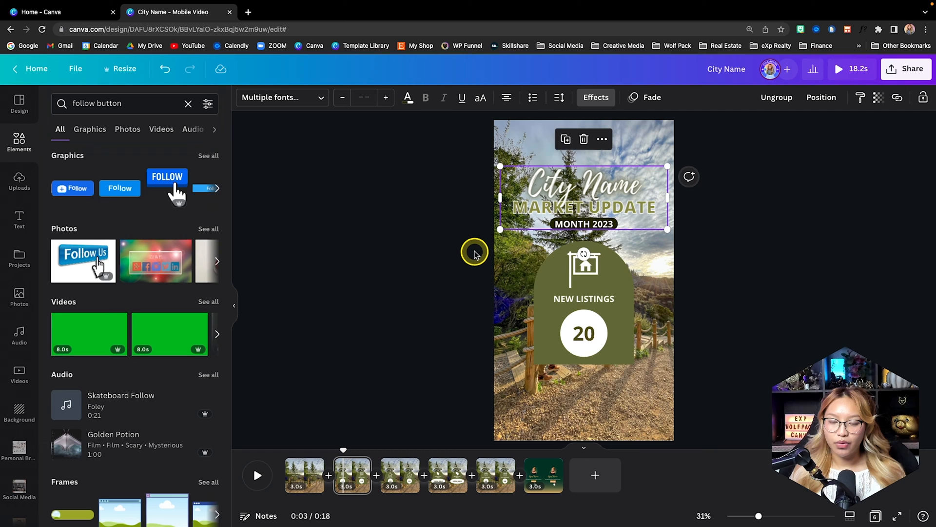
- Group the NEW LISTINGS card with its icon, label and number, and apply the Pan animation to the group
{"action": "left_click_drag", "start_coordinate": [475, 252], "coordinate": [679, 386]}
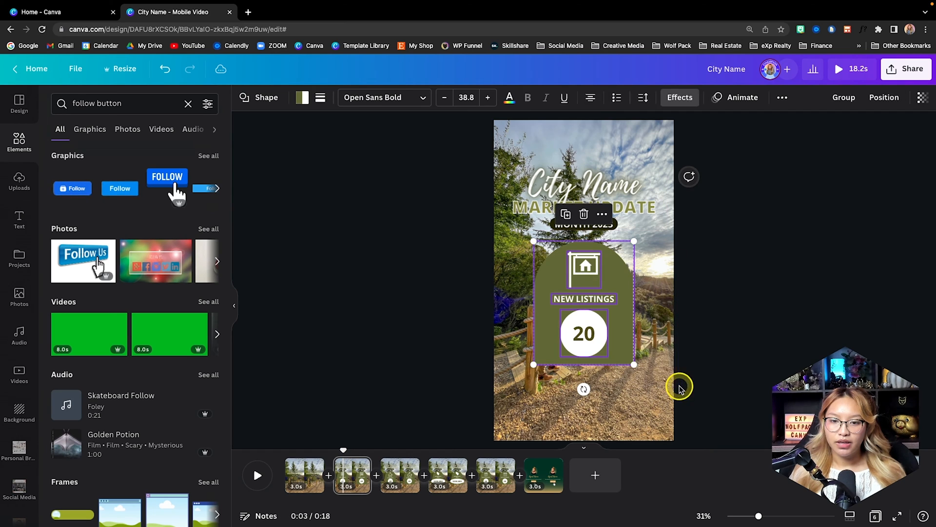
{"action": "left_click", "coordinate": [866, 97]}
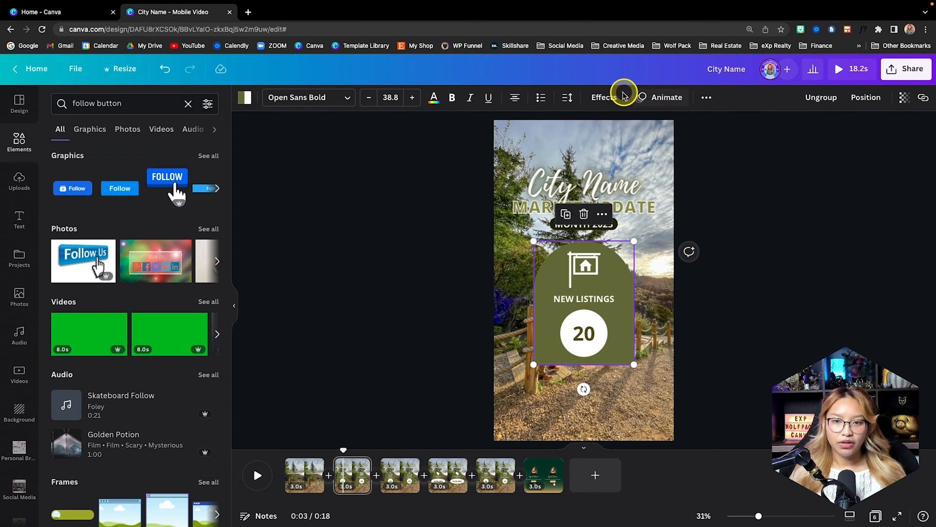
{"action": "left_click", "coordinate": [656, 98]}
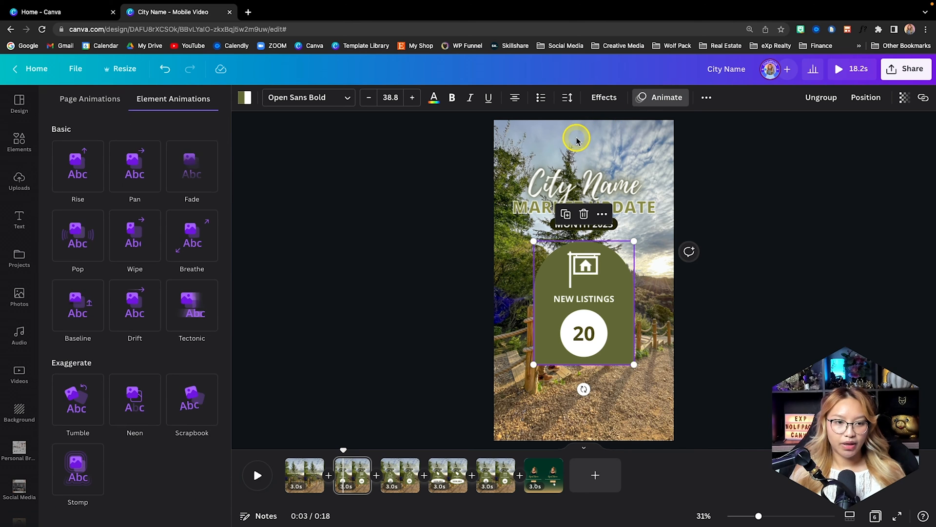
{"action": "left_click", "coordinate": [151, 167]}
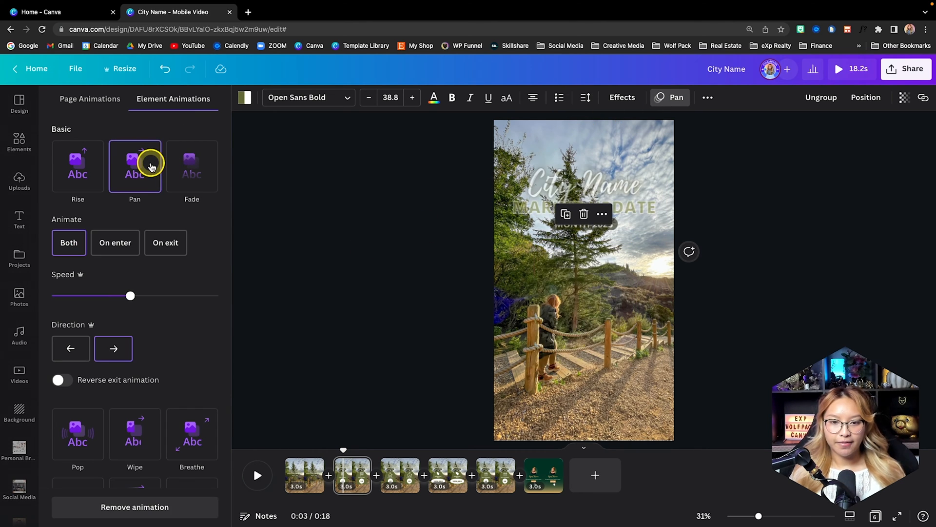
- Group the HOMES SOLD card's elements on the third page and animate the group with Pan
{"action": "left_click", "coordinate": [398, 472]}
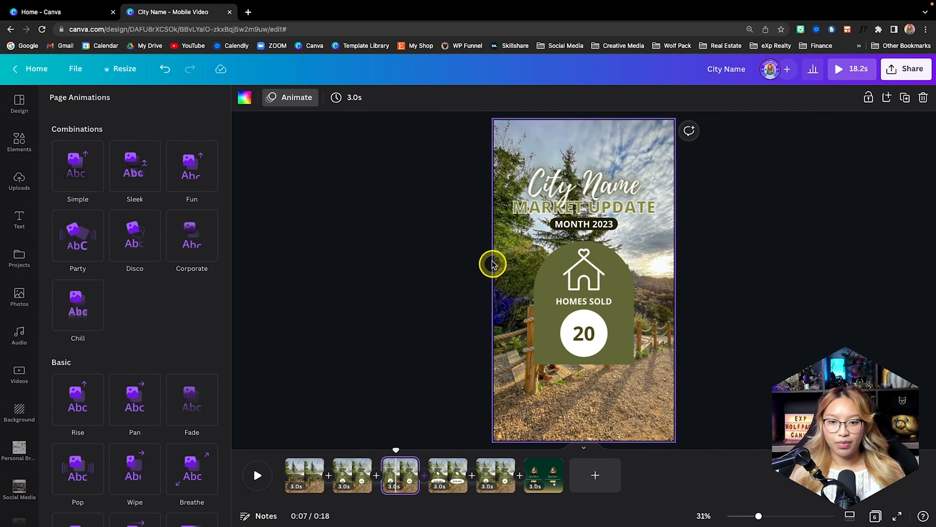
{"action": "left_click_drag", "start_coordinate": [481, 255], "coordinate": [668, 368]}
{"action": "left_click", "coordinate": [871, 95]}
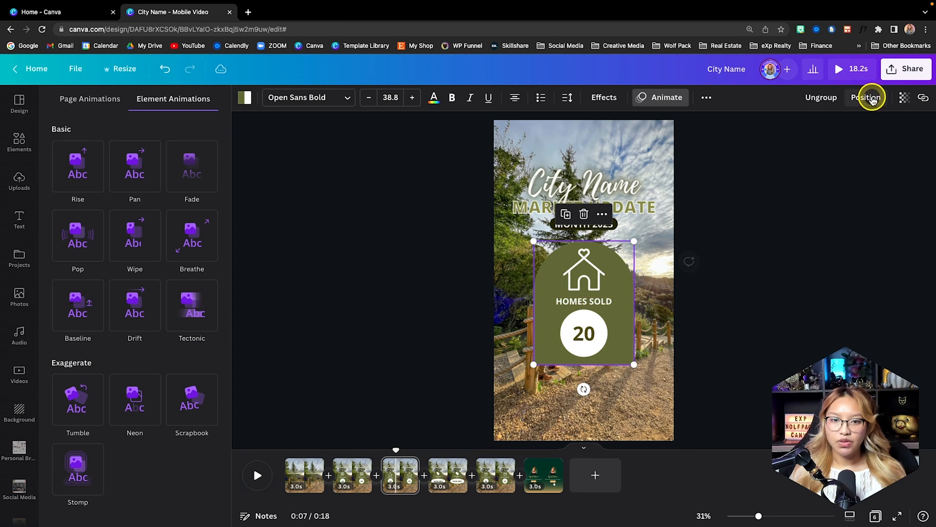
{"action": "left_click", "coordinate": [144, 172]}
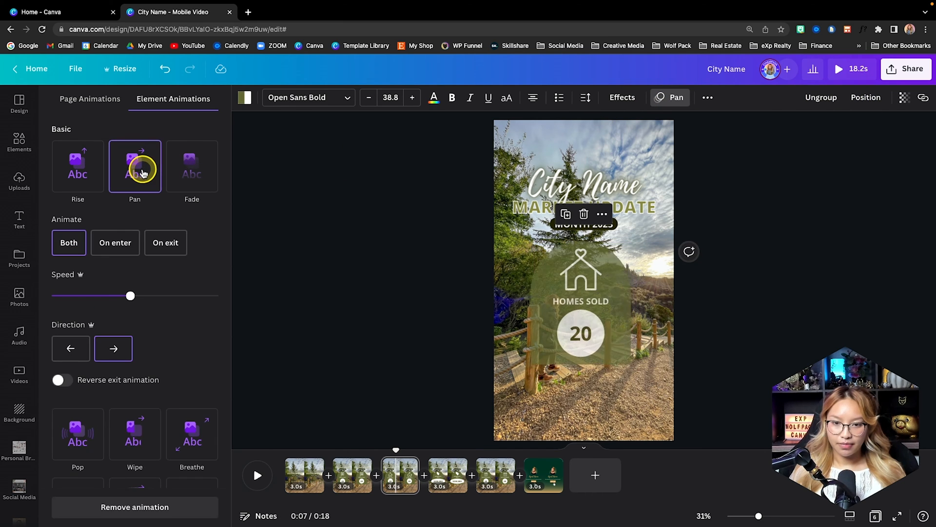
- Group the AVERAGE SALE PRICE card's elements on the fourth page and animate the group with Pan
{"action": "left_click", "coordinate": [448, 476]}
{"action": "left_click_drag", "start_coordinate": [472, 258], "coordinate": [685, 381]}
{"action": "left_click", "coordinate": [871, 99]}
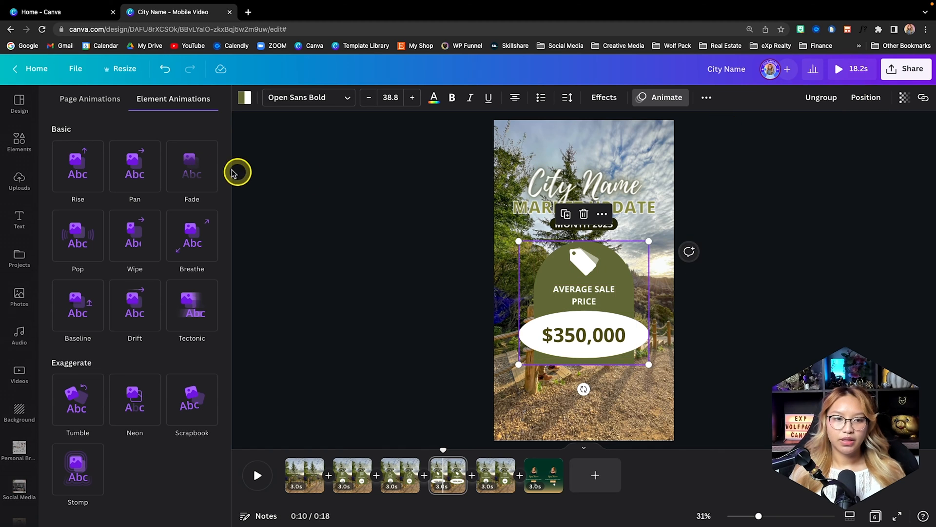
{"action": "left_click", "coordinate": [131, 164]}
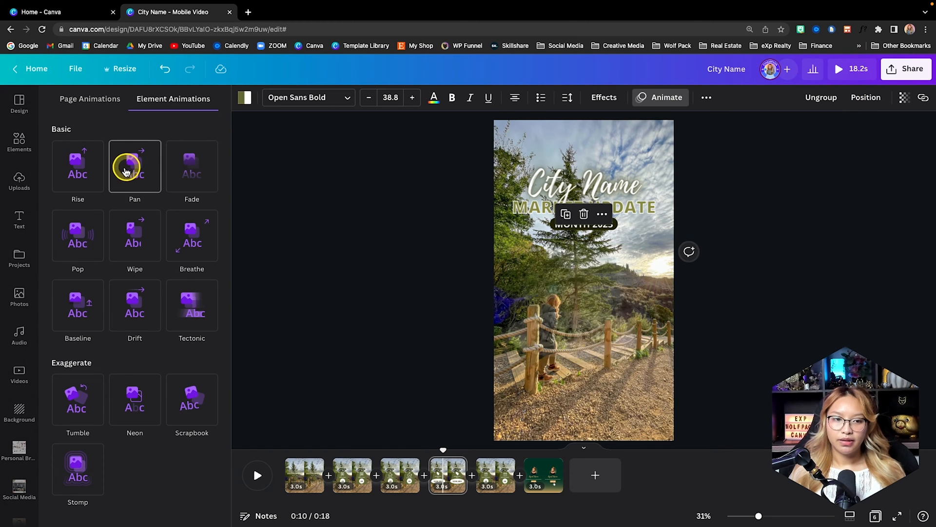
- Group the DAYS ON MARKET card's elements on the fifth page and animate the group with Pan
{"action": "left_click", "coordinate": [485, 479]}
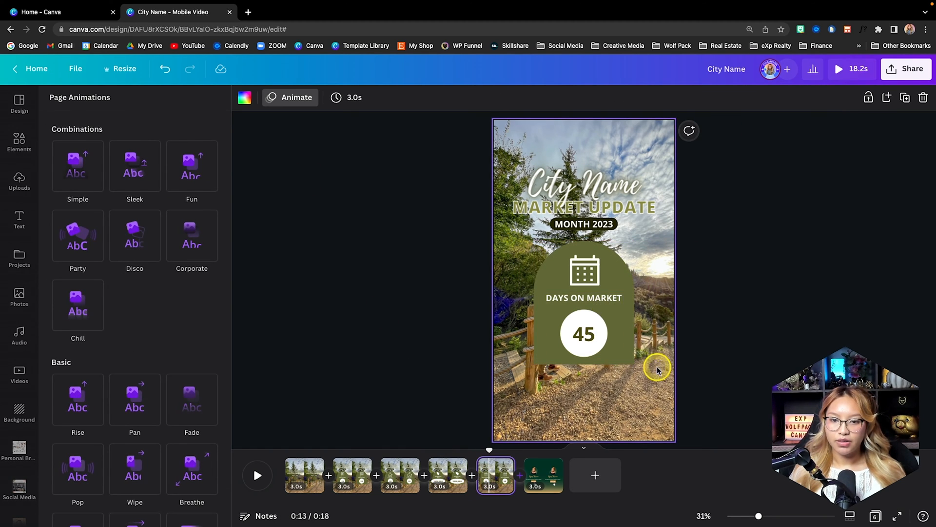
{"action": "left_click_drag", "start_coordinate": [550, 267], "coordinate": [709, 371]}
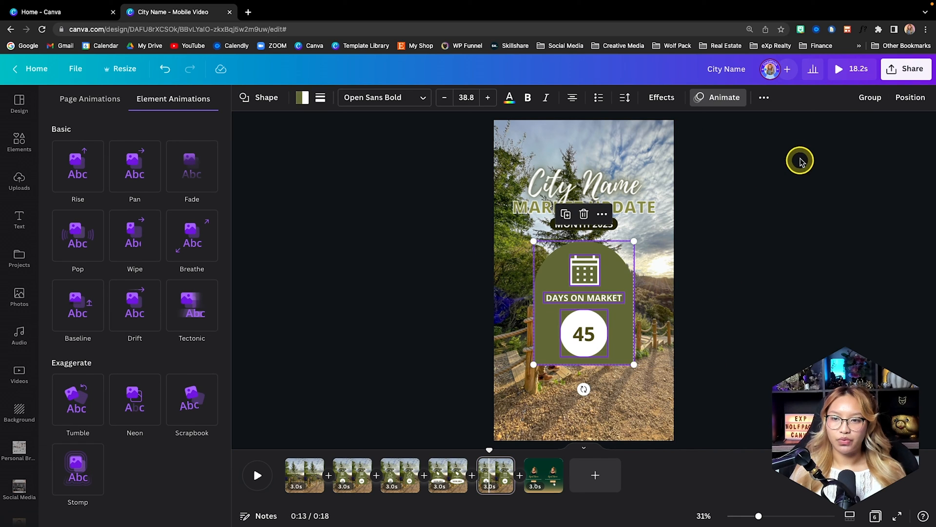
{"action": "left_click", "coordinate": [871, 97]}
{"action": "left_click", "coordinate": [100, 178]}
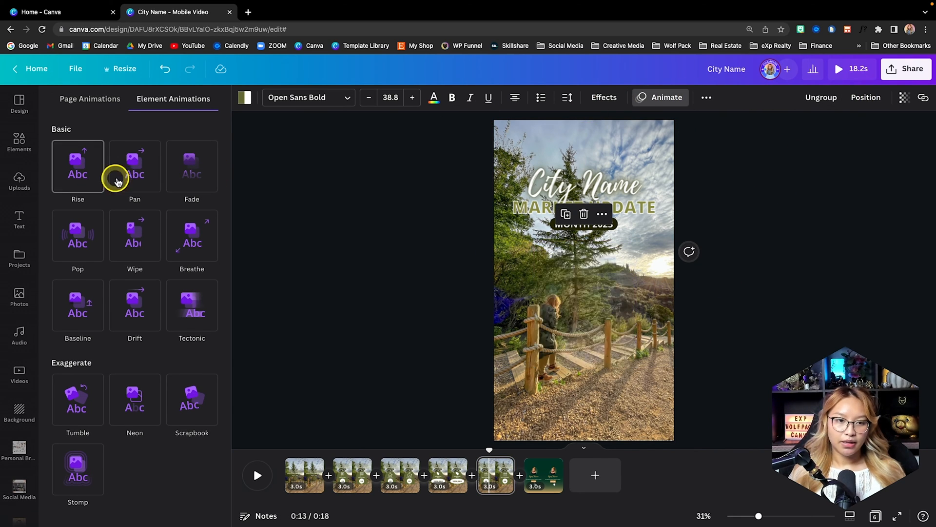
{"action": "left_click", "coordinate": [117, 181]}
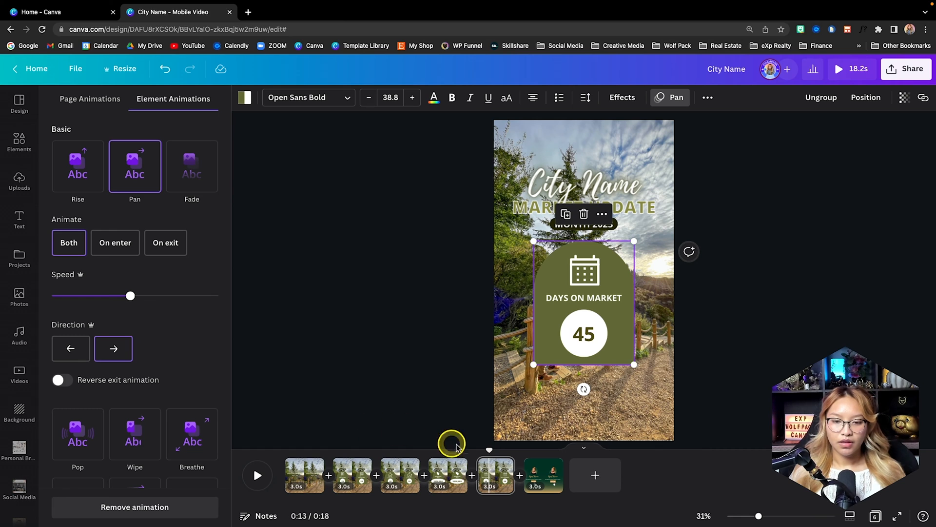
- Play the whole video from the start of the first page to review the animations
{"action": "left_click_drag", "start_coordinate": [487, 449], "coordinate": [307, 459]}
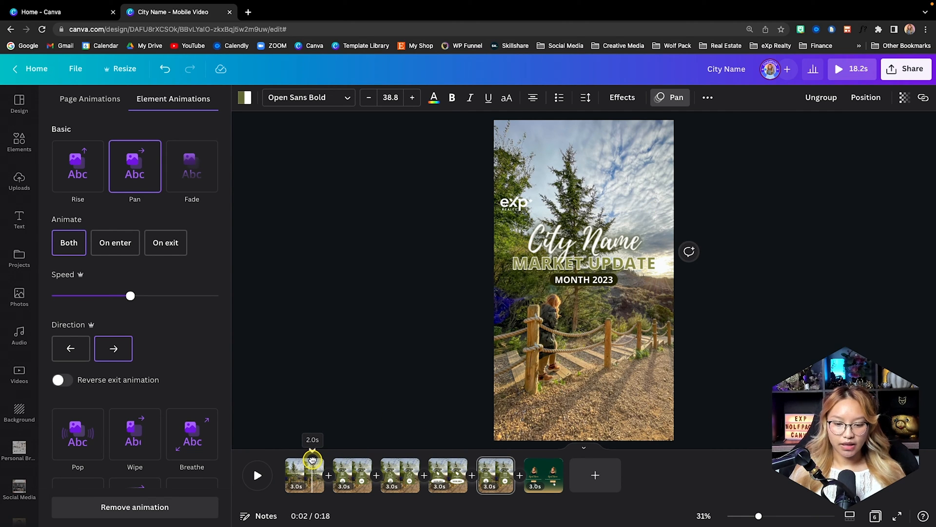
{"action": "left_click", "coordinate": [313, 463]}
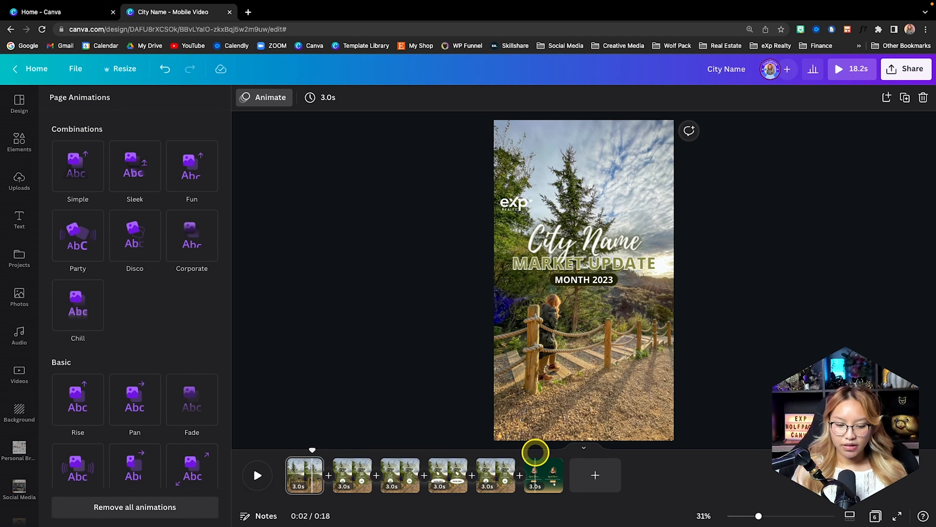
{"action": "left_click_drag", "start_coordinate": [312, 449], "coordinate": [266, 449]}
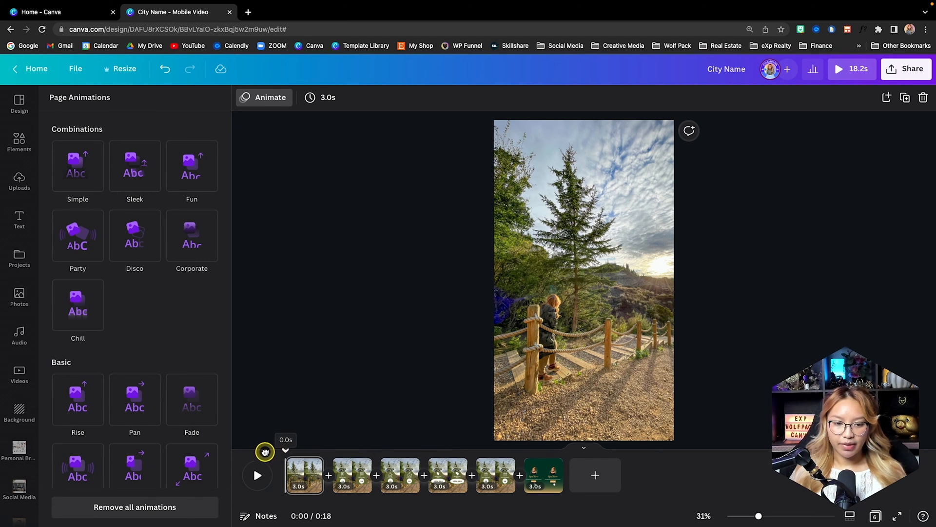
{"action": "left_click", "coordinate": [258, 476]}
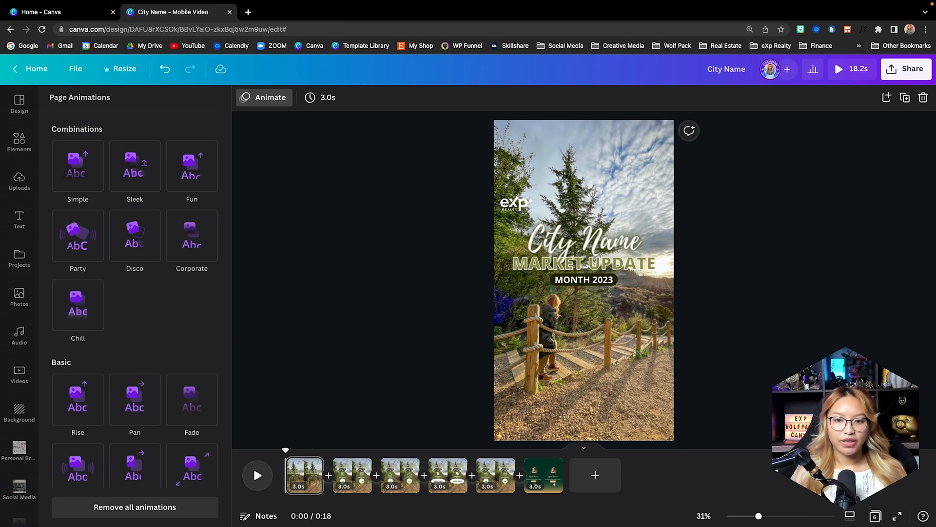
- Add a Color Wipe transition with downward direction between the DAYS ON MARKET page and the closing page
{"action": "left_click", "coordinate": [495, 478]}
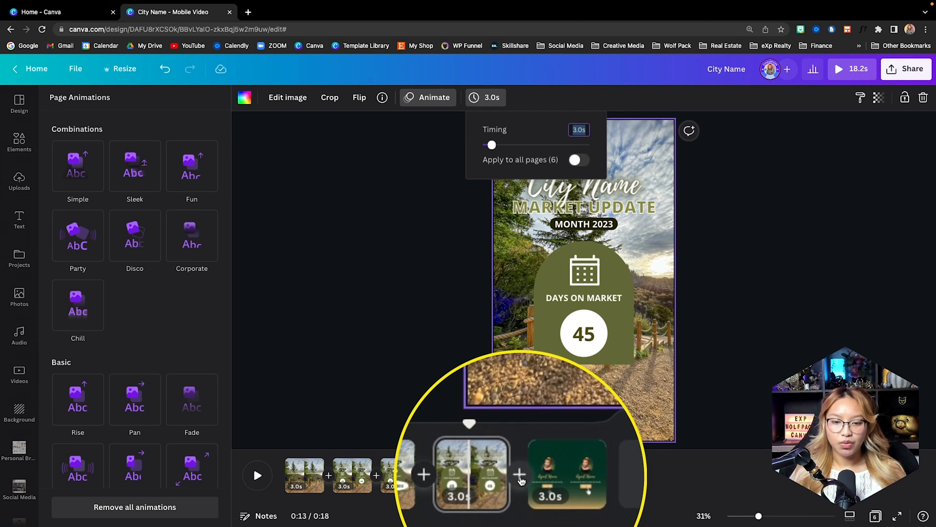
{"action": "mouse_move", "coordinate": [521, 485]}
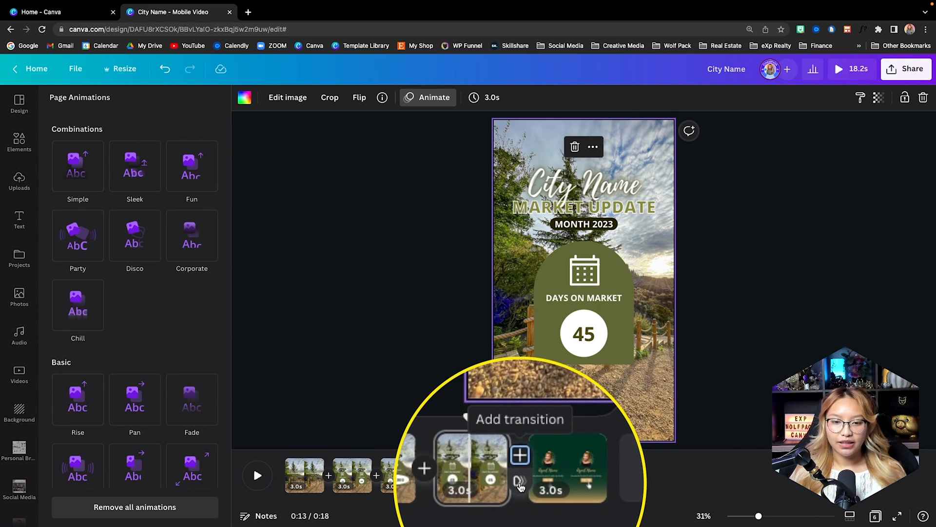
{"action": "left_click", "coordinate": [522, 483]}
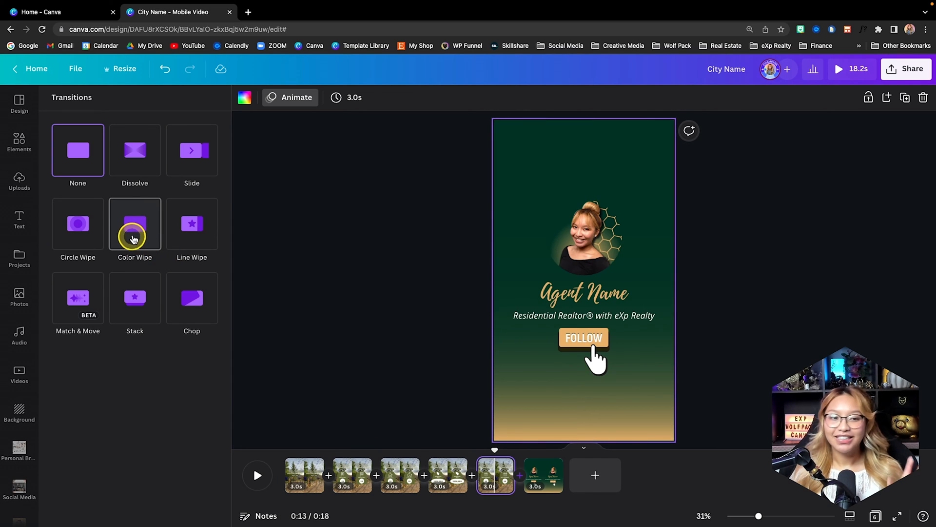
{"action": "left_click", "coordinate": [134, 238]}
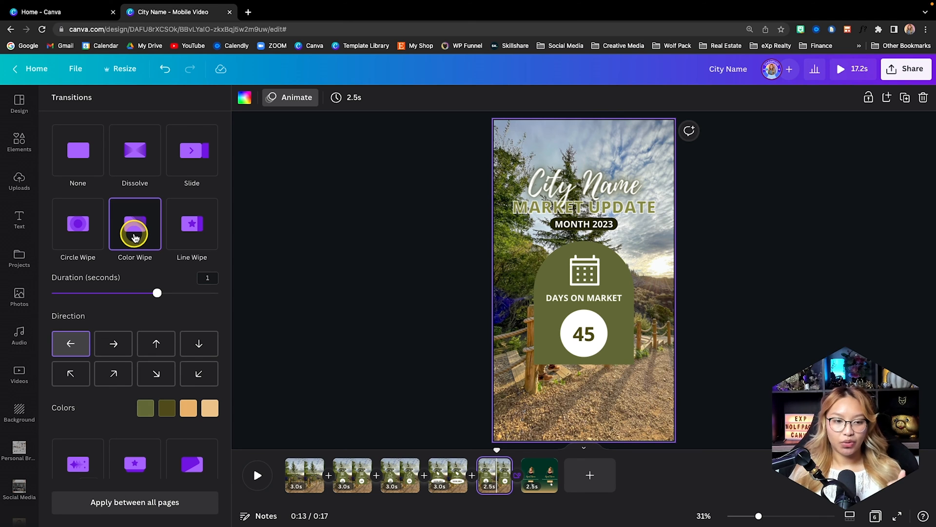
{"action": "left_click", "coordinate": [198, 345]}
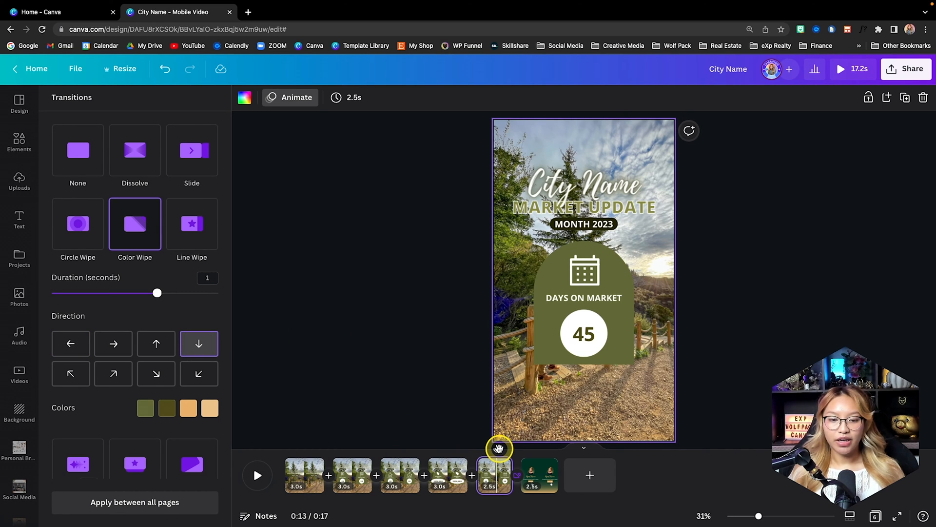
{"action": "left_click_drag", "start_coordinate": [499, 447], "coordinate": [274, 449]}
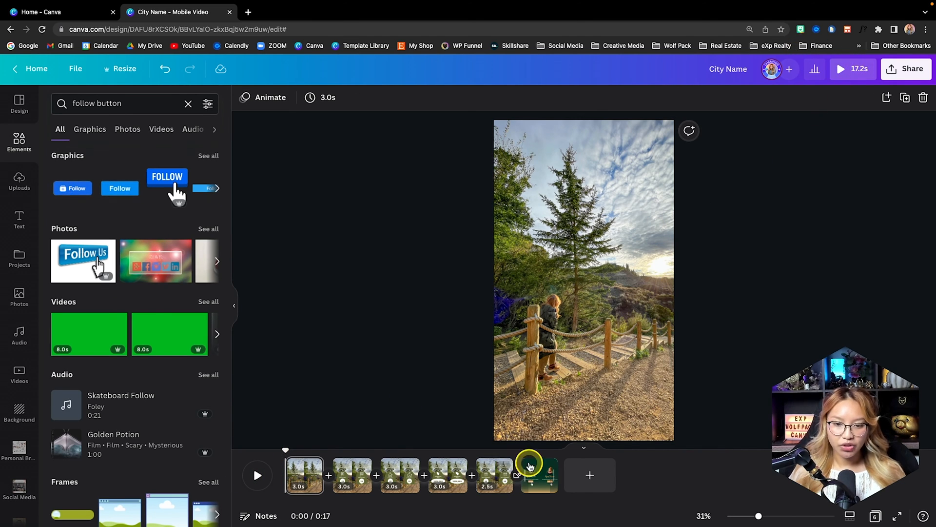
- Extend the DAYS ON MARKET page and the closing page to 3.0 seconds each, and preview the full video
{"action": "mouse_move", "coordinate": [510, 468]}
{"action": "left_mouse_down"}
{"action": "mouse_move", "coordinate": [529, 468]}
{"action": "mouse_move", "coordinate": [515, 467]}
{"action": "left_mouse_up"}
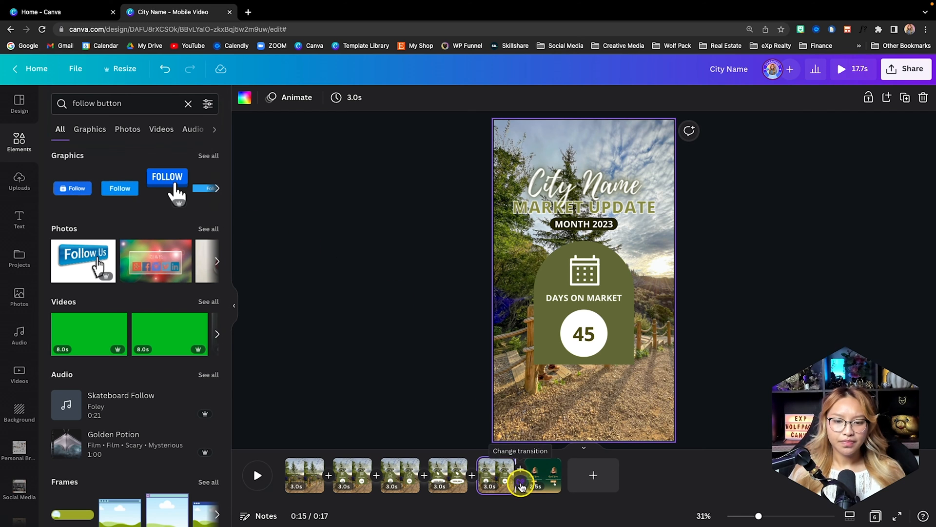
{"action": "left_click", "coordinate": [520, 482]}
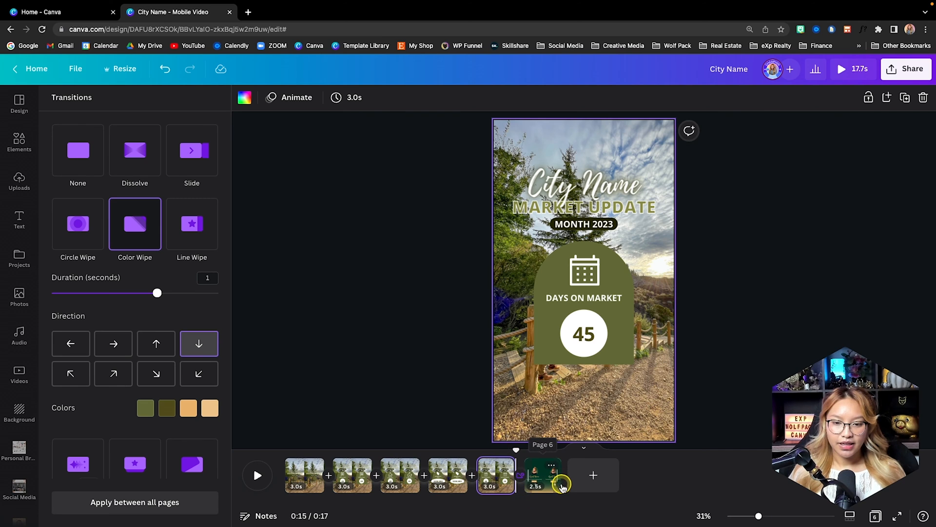
{"action": "left_click_drag", "start_coordinate": [560, 482], "coordinate": [681, 476]}
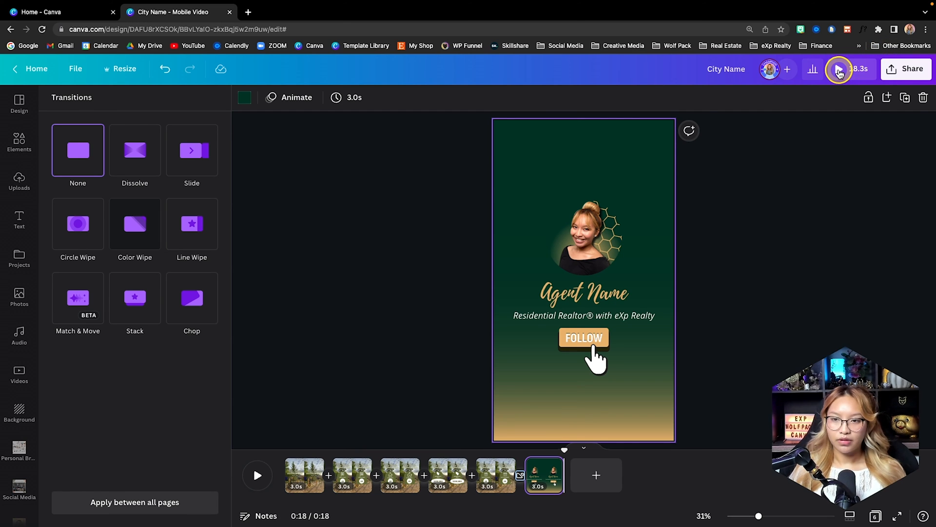
{"action": "left_click", "coordinate": [838, 72]}
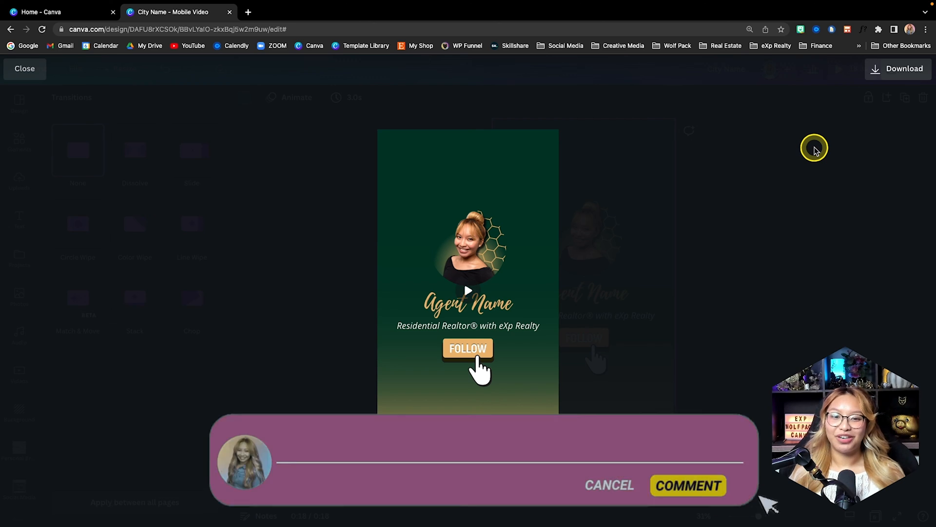
{"action": "key", "text": "Escape"}
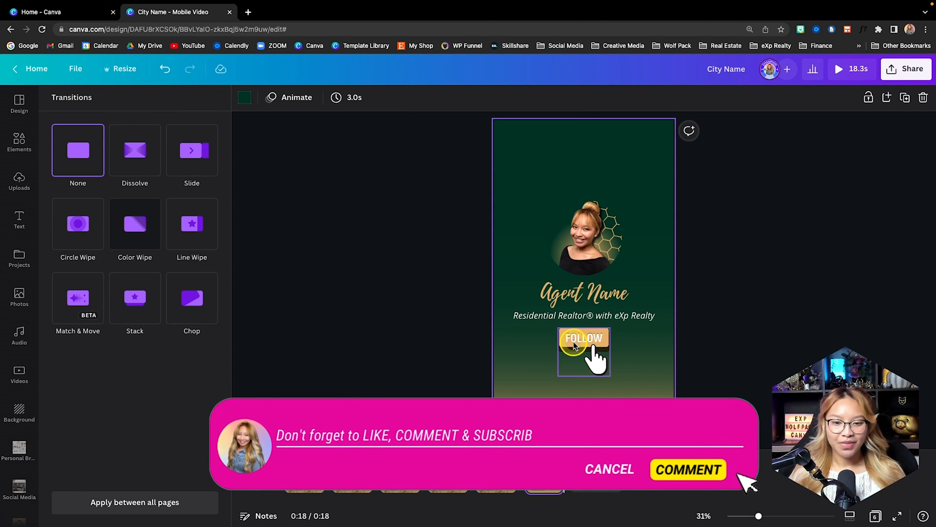
- Download all six pages of the design as an MP4 video
{"action": "left_click", "coordinate": [901, 71]}
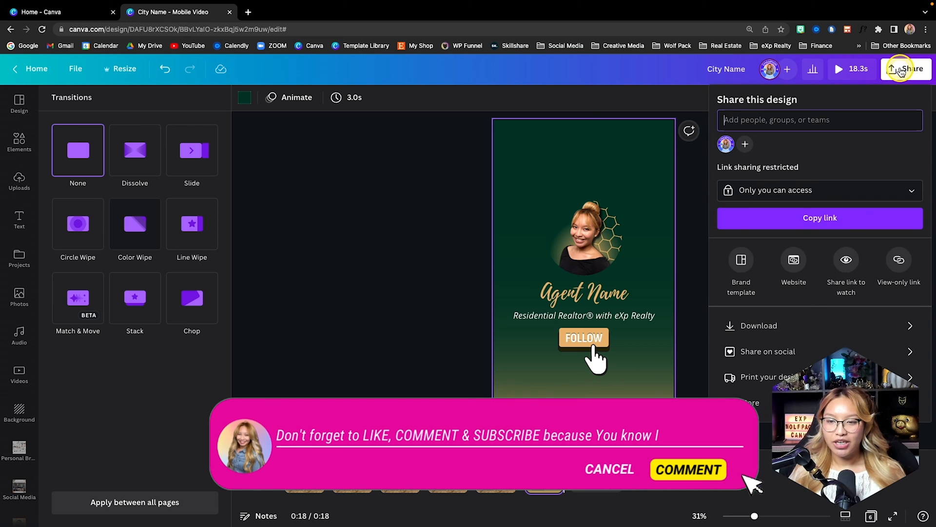
{"action": "left_click", "coordinate": [761, 336]}
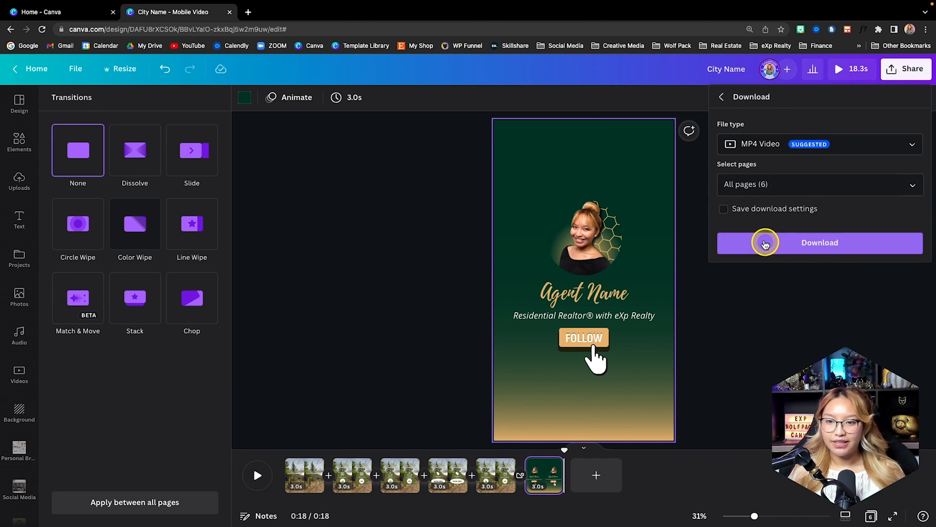
{"action": "left_click", "coordinate": [767, 184]}
{"action": "scroll", "coordinate": [808, 239], "scroll_direction": "down", "scroll_amount": 2}
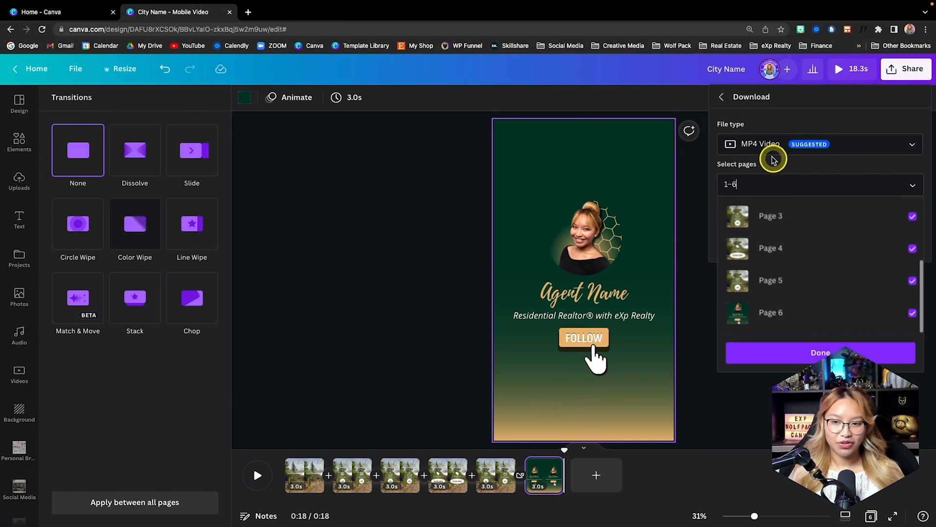
{"action": "left_click", "coordinate": [782, 182]}
{"action": "left_click", "coordinate": [765, 246]}
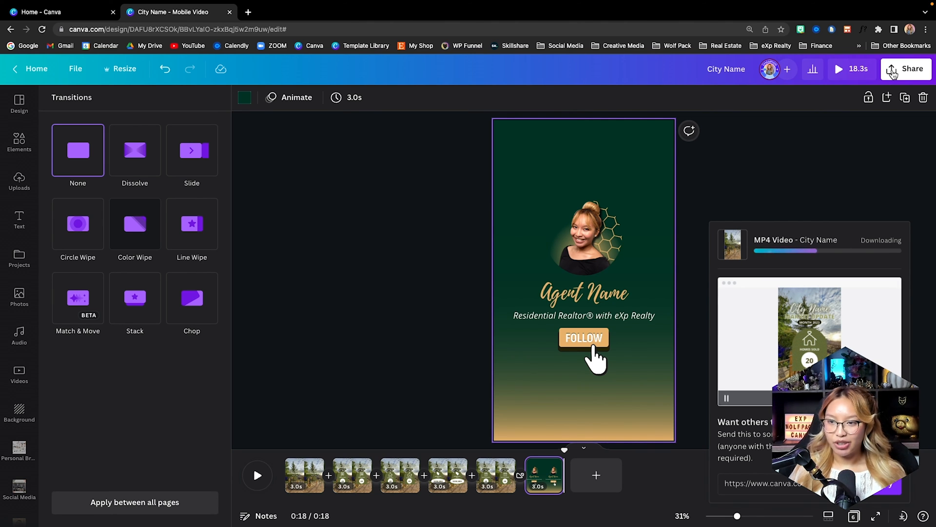
- Bring up the Send to phone QR code for the design and dismiss the download notice covering it
{"action": "left_click", "coordinate": [893, 72]}
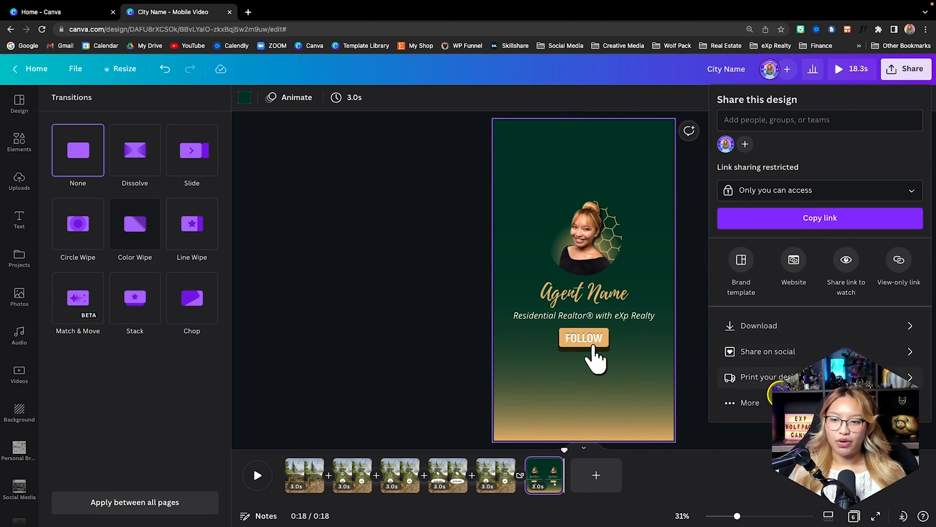
{"action": "left_click", "coordinate": [745, 409]}
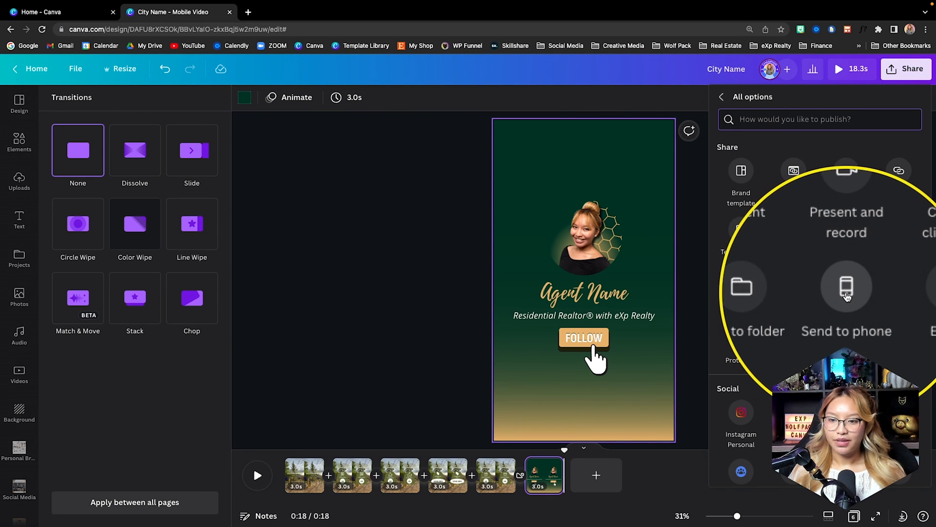
{"action": "left_click", "coordinate": [846, 293]}
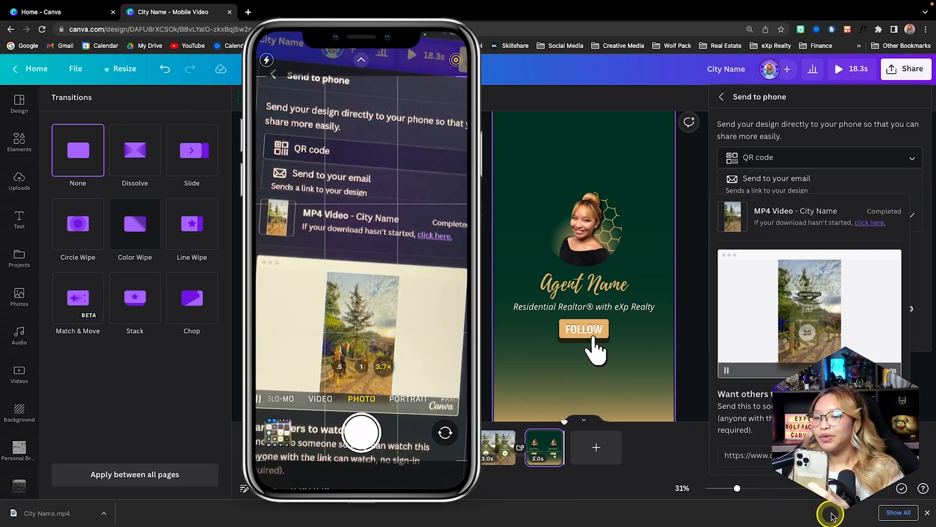
{"action": "left_click", "coordinate": [902, 491]}
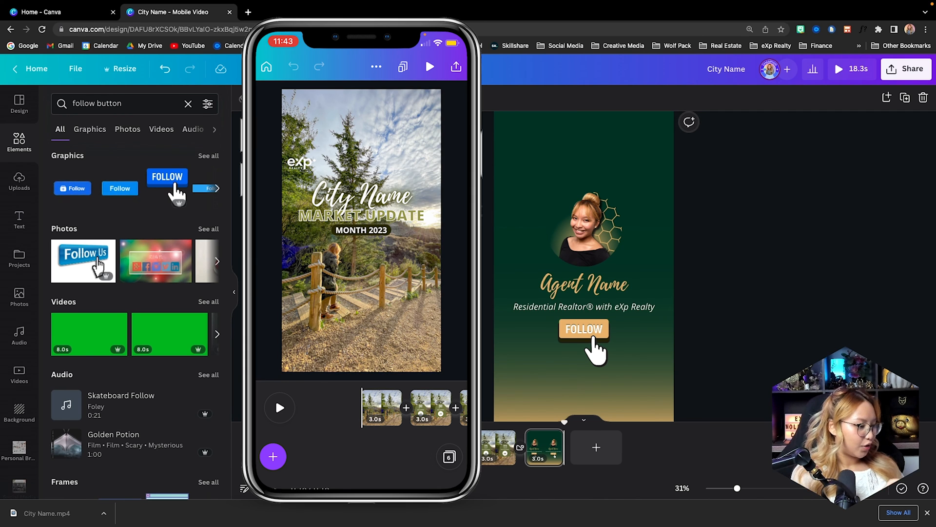
- In the Canva mobile app, preview the design and download all six pages as an MP4 video
{"action": "left_click", "coordinate": [429, 66]}
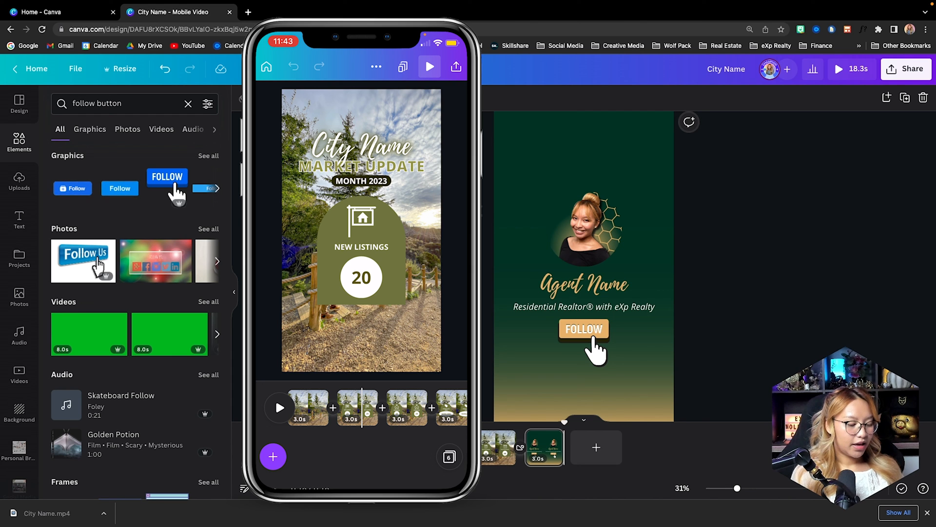
{"action": "left_click", "coordinate": [457, 66]}
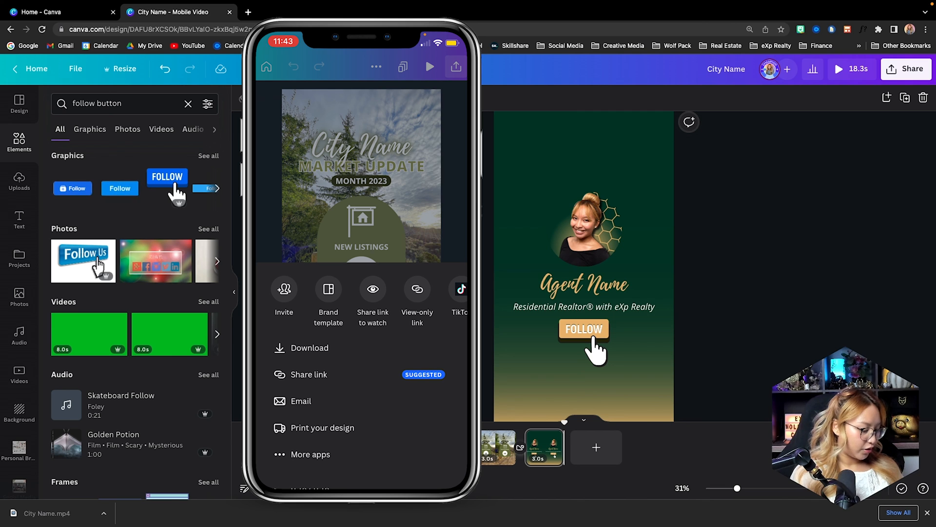
{"action": "left_click", "coordinate": [310, 348]}
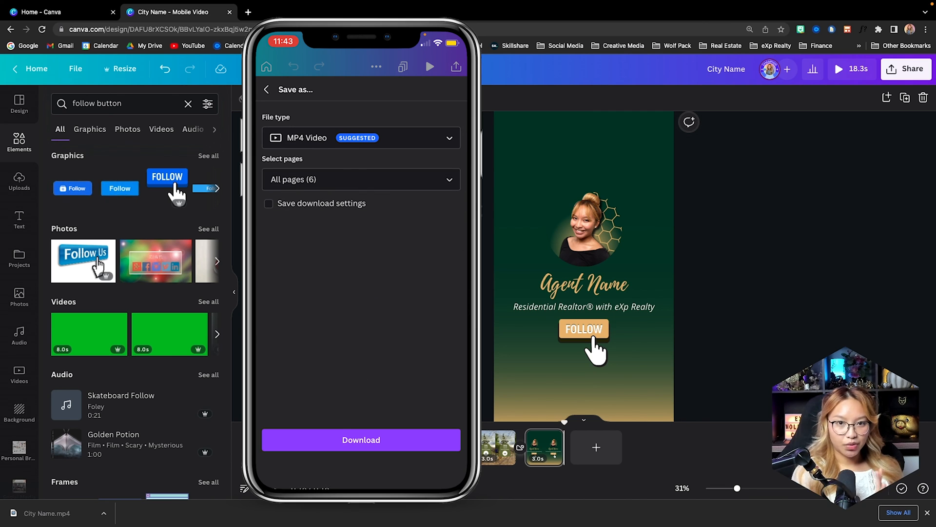
{"action": "left_click", "coordinate": [360, 179]}
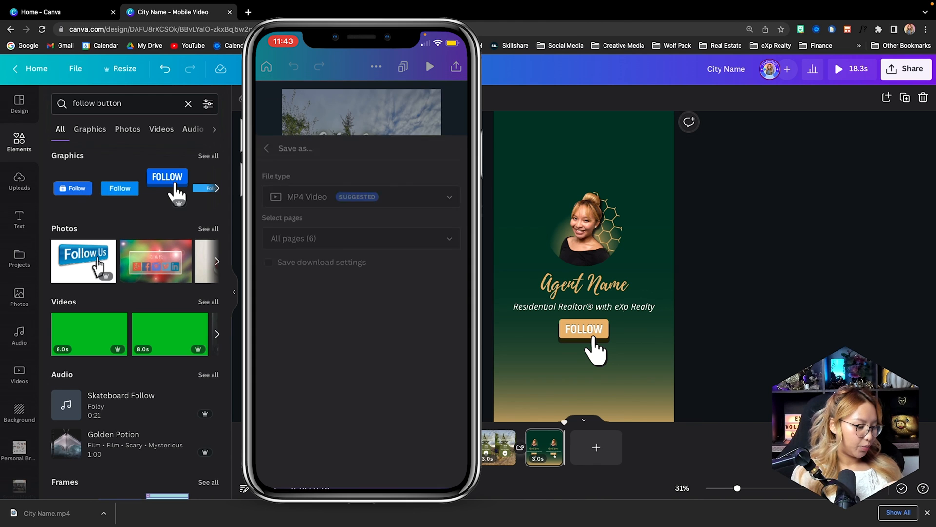
{"action": "left_click", "coordinate": [361, 458]}
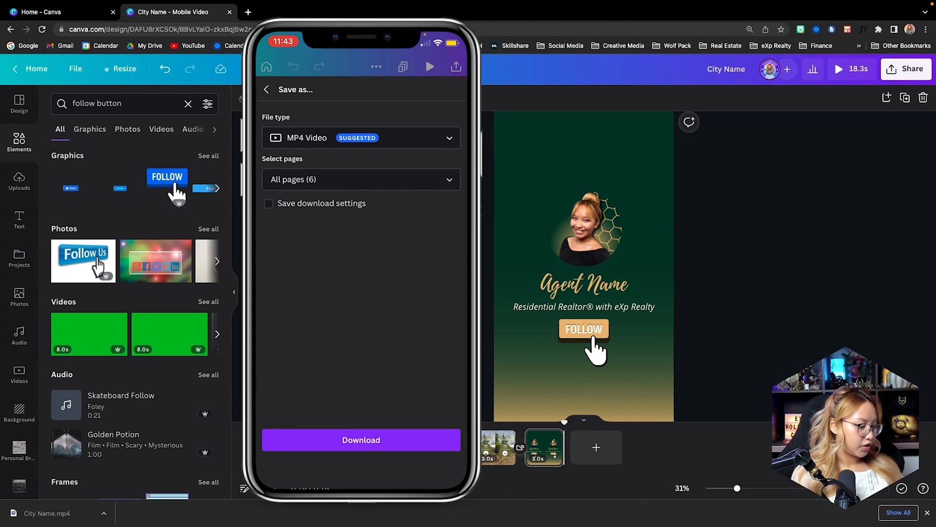
{"action": "left_click", "coordinate": [359, 439]}
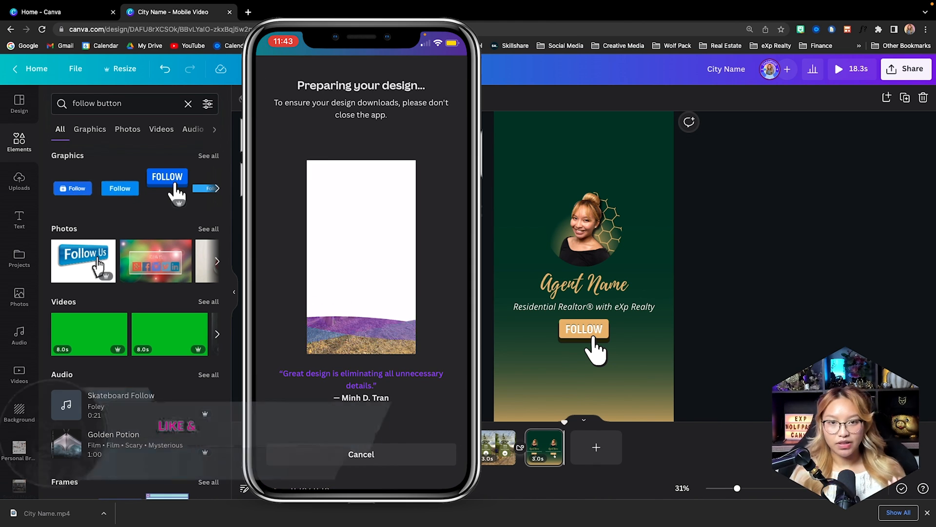